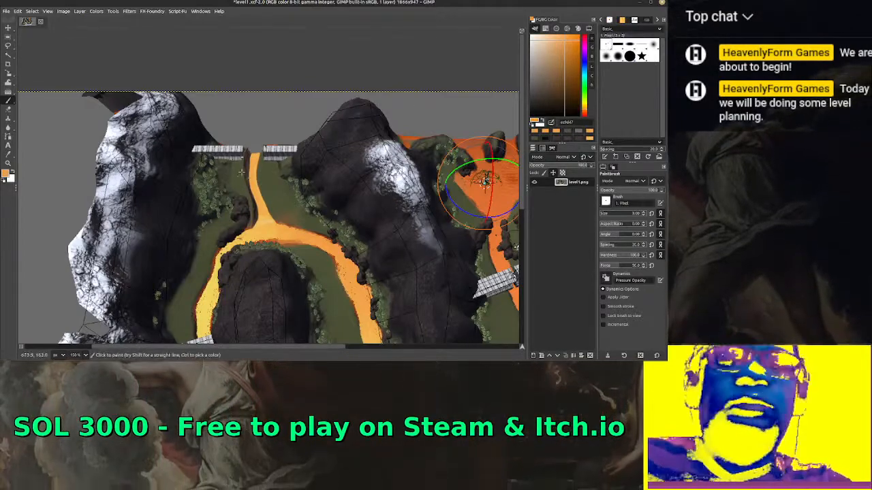
Pick a dark grey foreground colour and set the Paintbrush size to 1.00 for drawing near the upper lava stream
scroll(299, 149, up, 1)
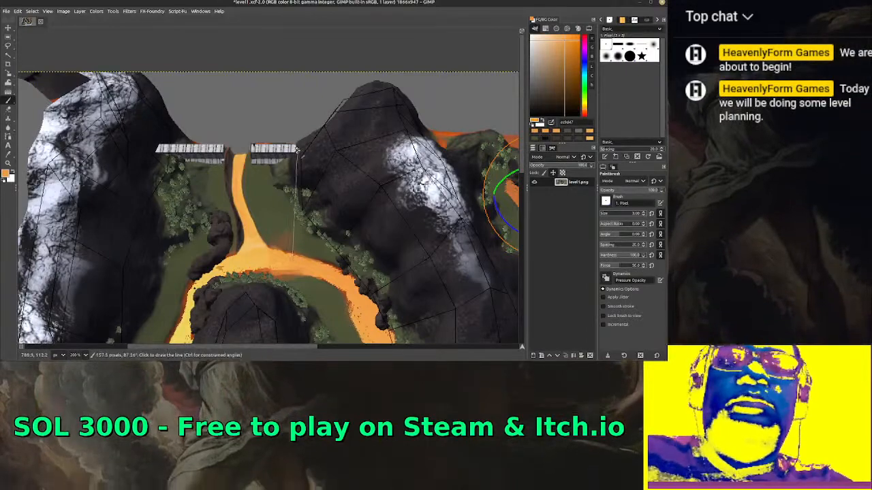
scroll(297, 148, up, 3)
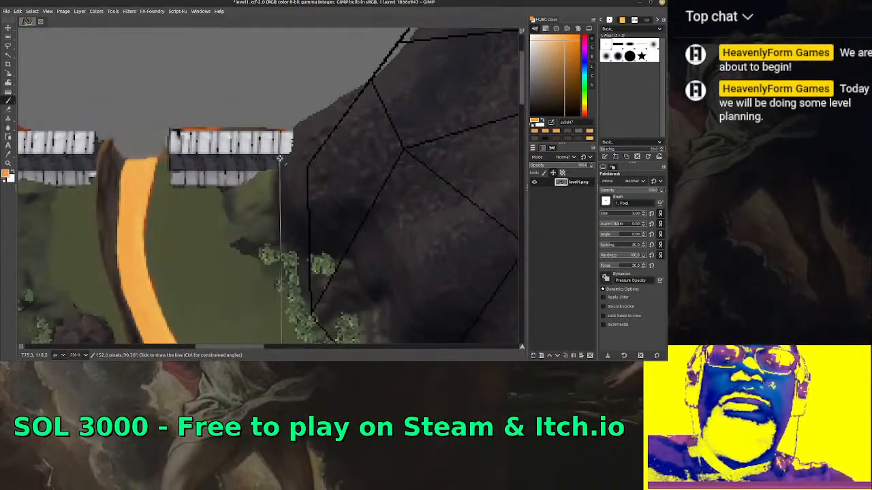
scroll(280, 159, up, 1)
drag(200, 182, 334, 182)
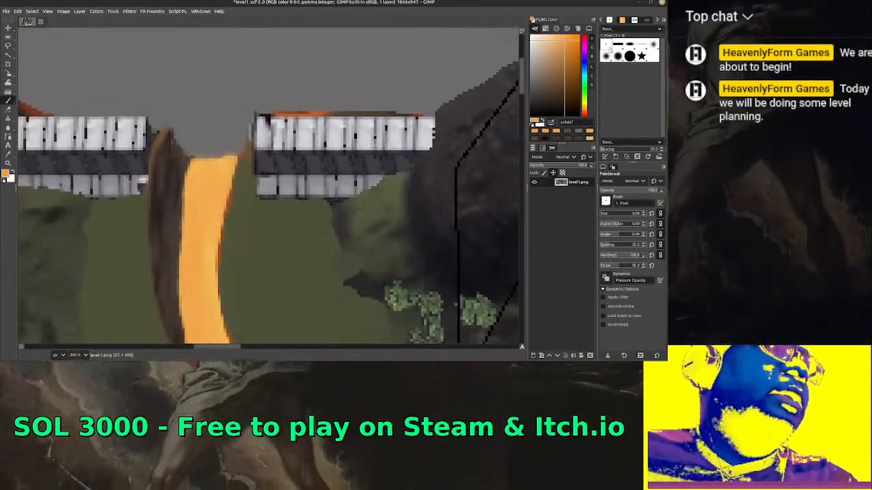
click(534, 66)
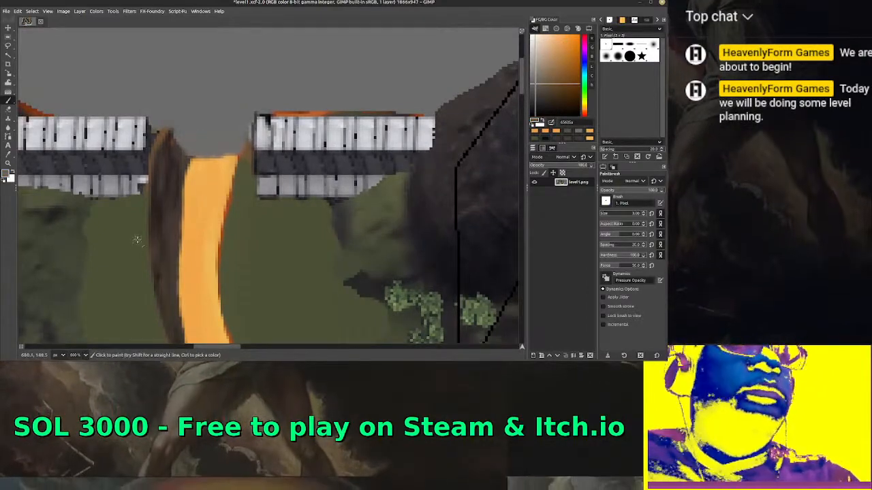
scroll(183, 170, down, 1)
scroll(178, 184, left, 1)
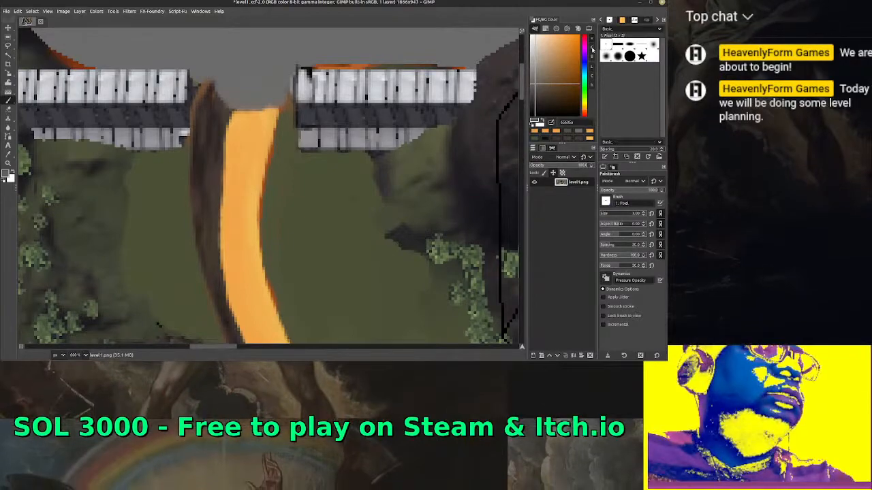
key(bracketleft)
key(bracketleft)
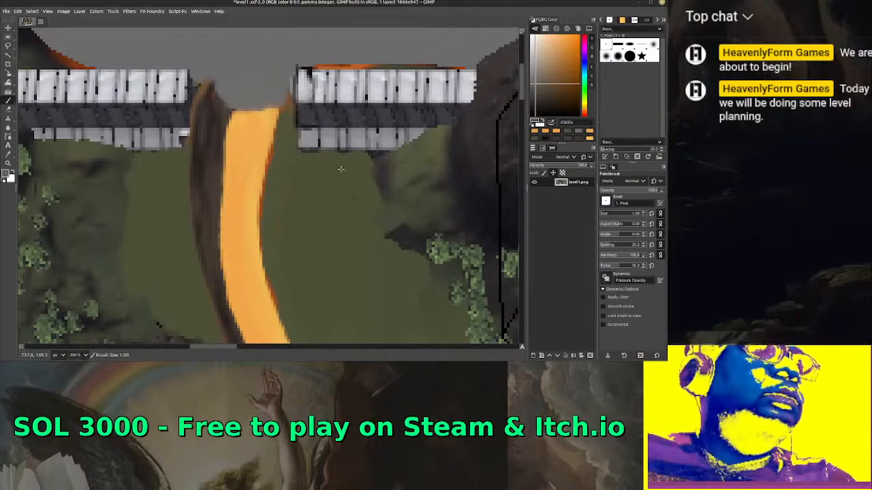
Outline two adjoining hexagon-like cells in black (000000) on the grass just left of the lava stream below the wall
scroll(340, 169, down, 5)
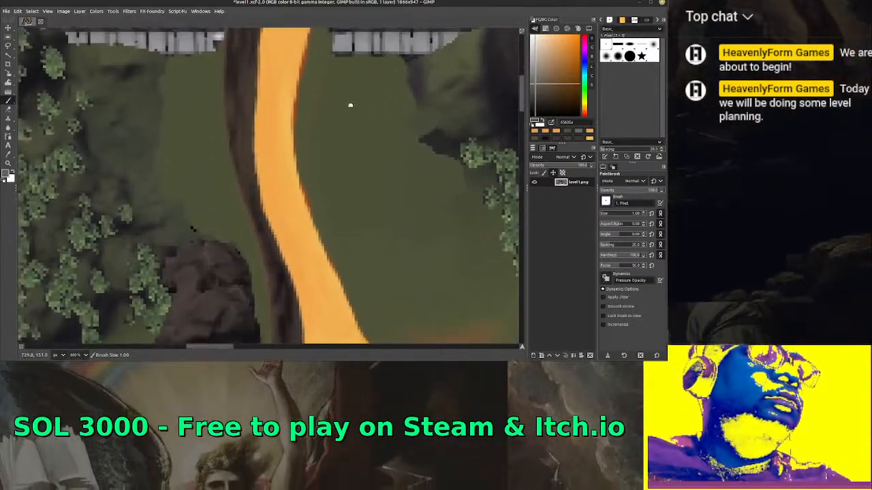
scroll(350, 104, up, 1)
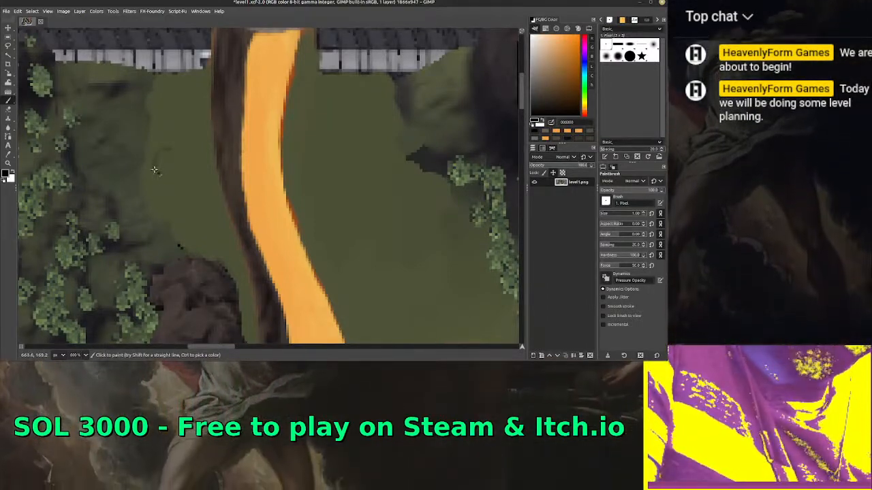
drag(157, 155, 166, 174)
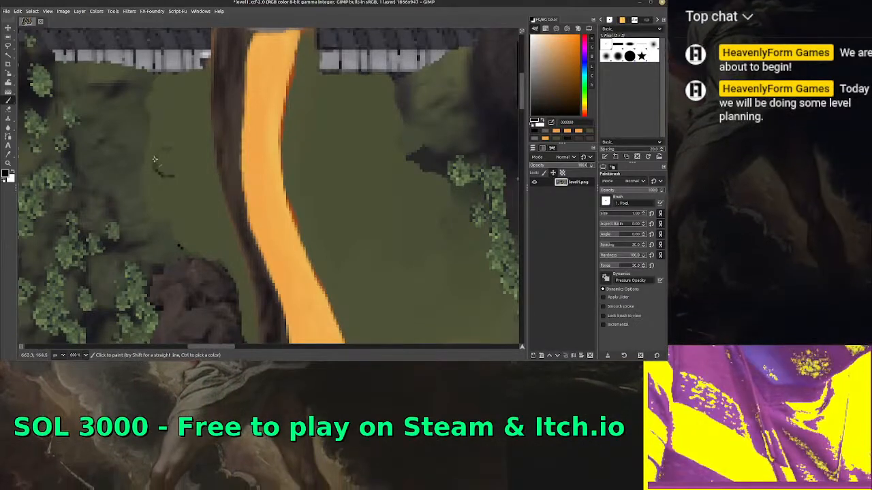
mouse_move(169, 174)
mouse_down()
mouse_move(158, 151)
mouse_move(177, 172)
mouse_up()
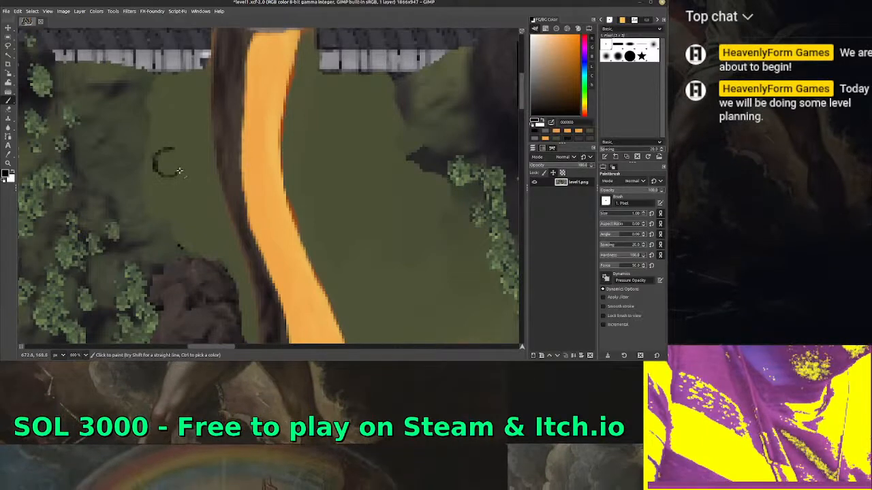
drag(182, 167, 177, 156)
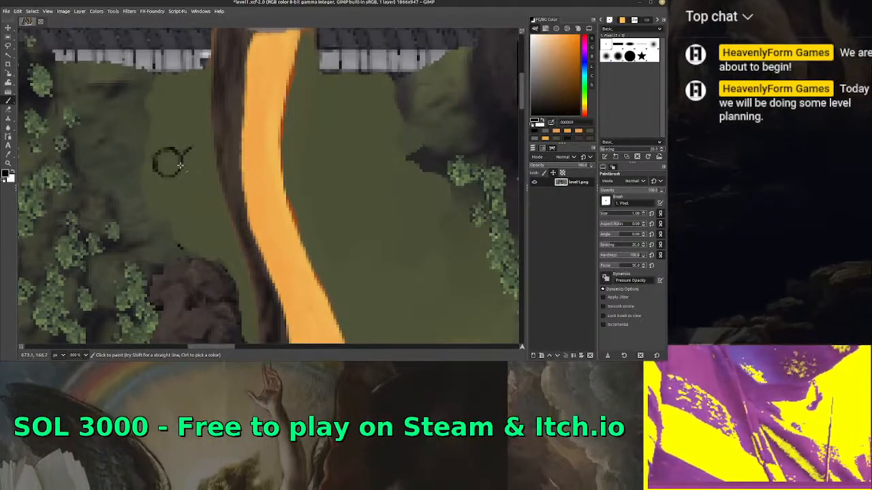
drag(181, 162, 193, 176)
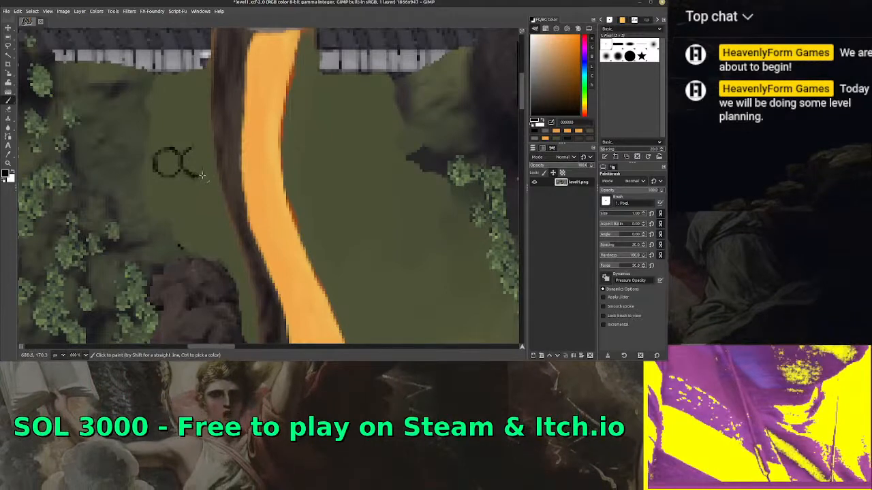
mouse_move(202, 175)
mouse_down()
mouse_move(213, 172)
mouse_move(190, 146)
mouse_move(208, 150)
mouse_up()
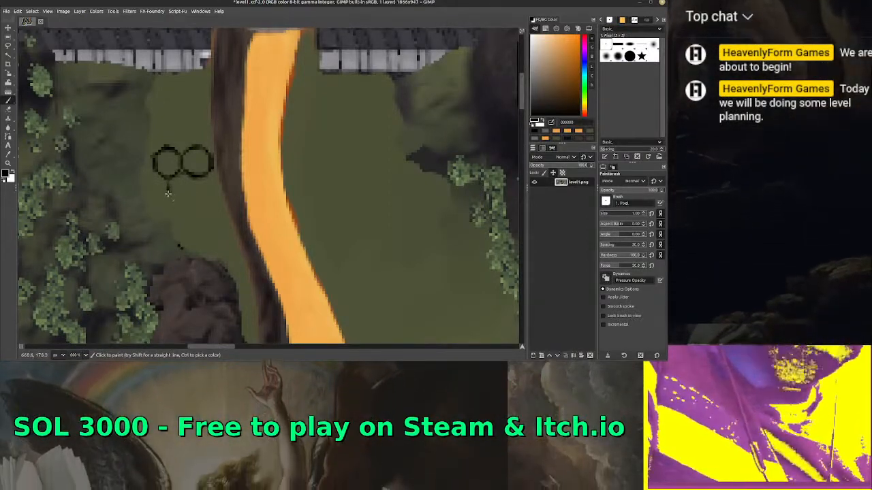
Extend the black honeycomb with more adjoining cells above and below the first two on the grass
mouse_move(167, 193)
mouse_down()
mouse_move(190, 204)
mouse_move(201, 182)
mouse_move(196, 196)
mouse_move(193, 179)
mouse_move(195, 197)
mouse_move(170, 195)
mouse_up()
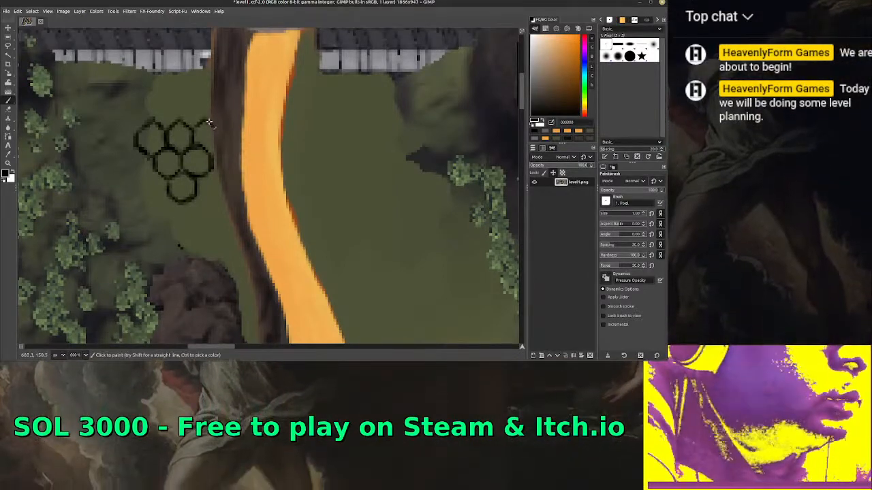
drag(208, 122, 213, 149)
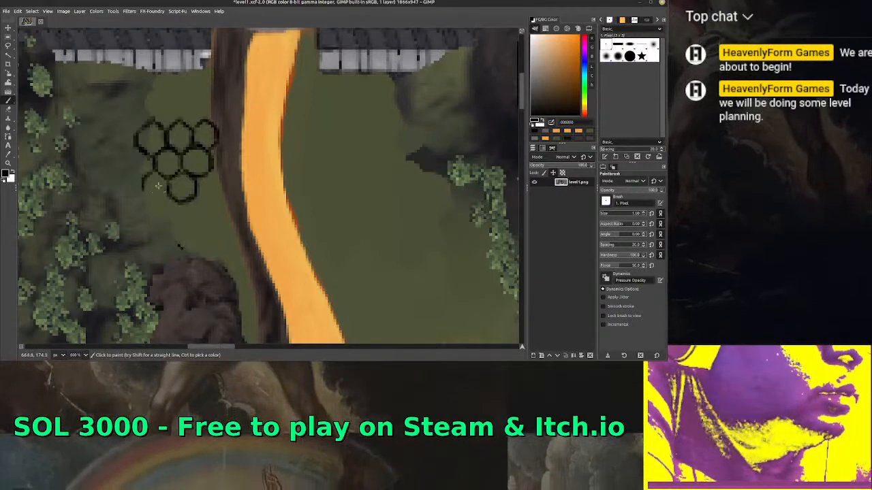
drag(142, 194, 171, 186)
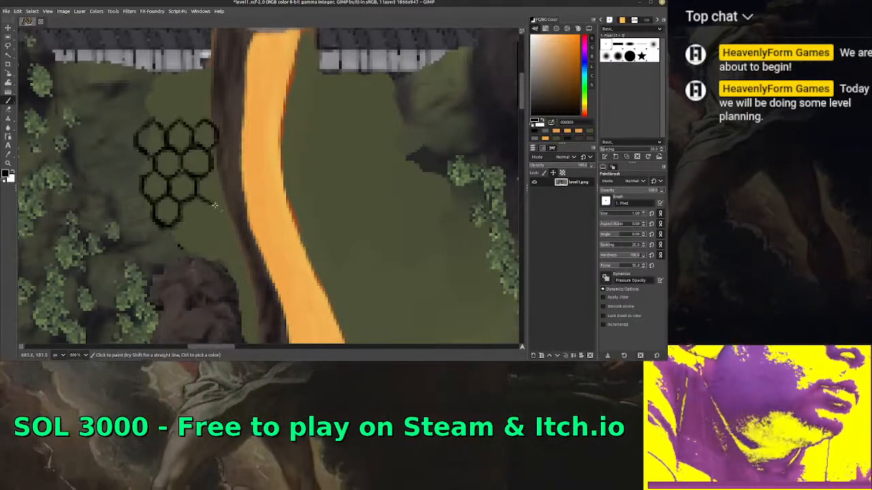
Continue the black honeycomb outlines across the brown bank and the orange lava stream to the grass on its far side
mouse_move(198, 196)
mouse_down()
mouse_move(216, 200)
mouse_move(222, 180)
mouse_up()
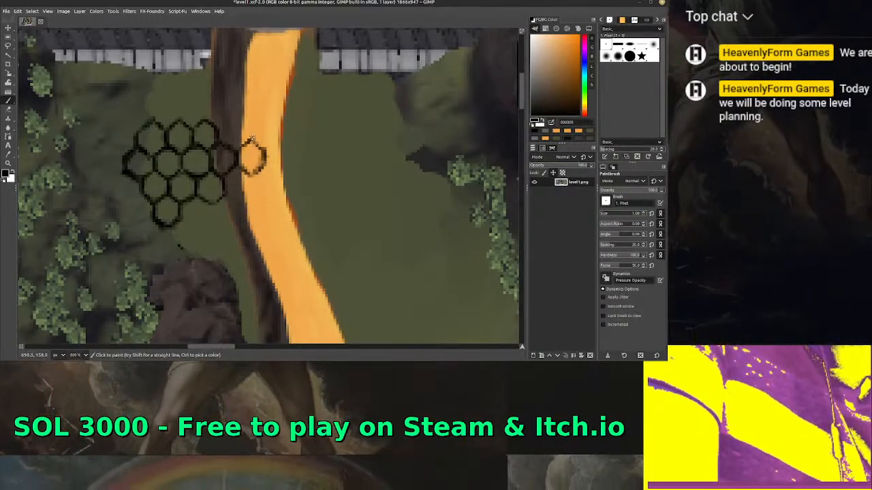
mouse_move(251, 140)
mouse_down()
mouse_move(278, 143)
mouse_move(265, 165)
mouse_move(292, 168)
mouse_up()
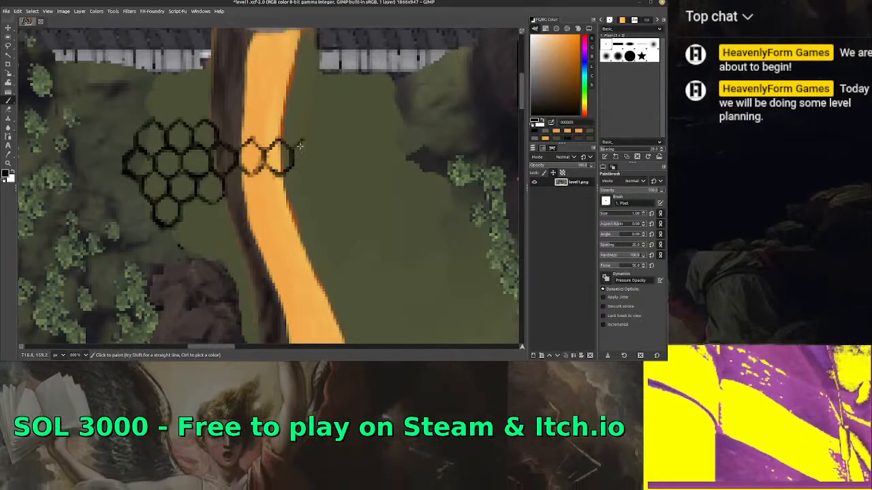
mouse_move(293, 147)
mouse_down()
mouse_move(310, 179)
mouse_move(321, 168)
mouse_move(306, 139)
mouse_up()
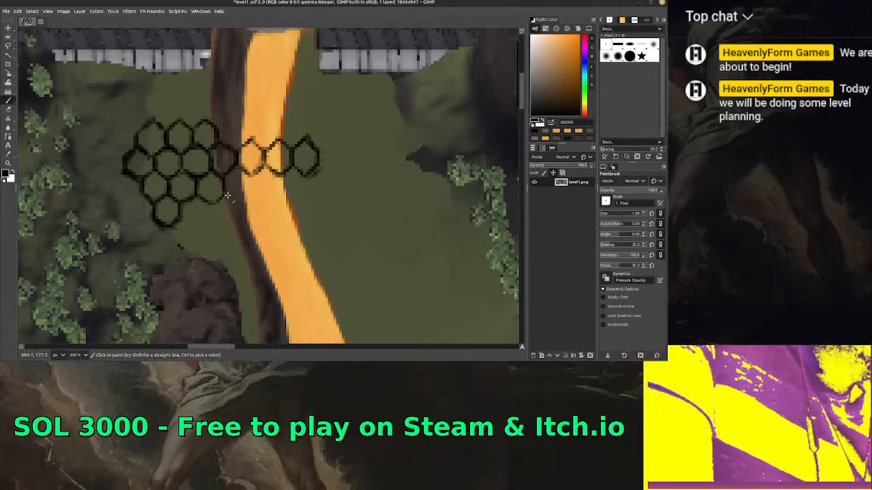
mouse_move(238, 197)
mouse_down()
mouse_move(276, 197)
mouse_move(267, 191)
mouse_move(279, 178)
mouse_move(269, 194)
mouse_move(264, 183)
mouse_move(273, 197)
mouse_move(288, 181)
mouse_up()
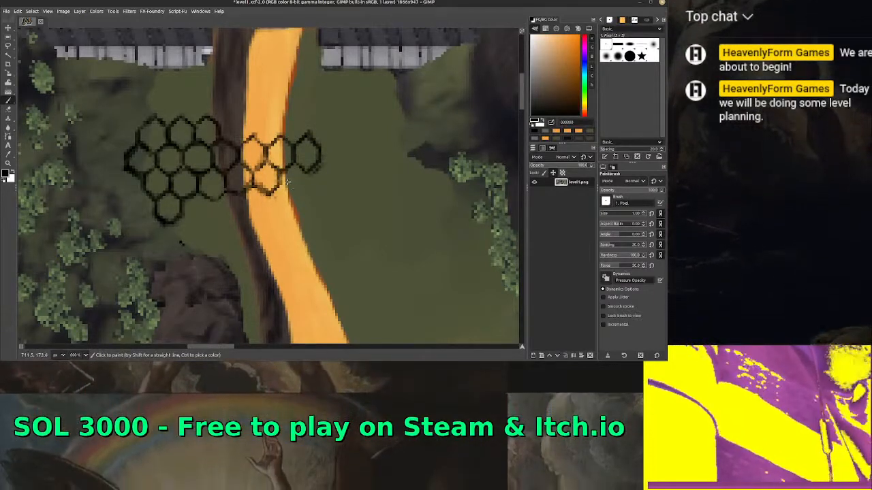
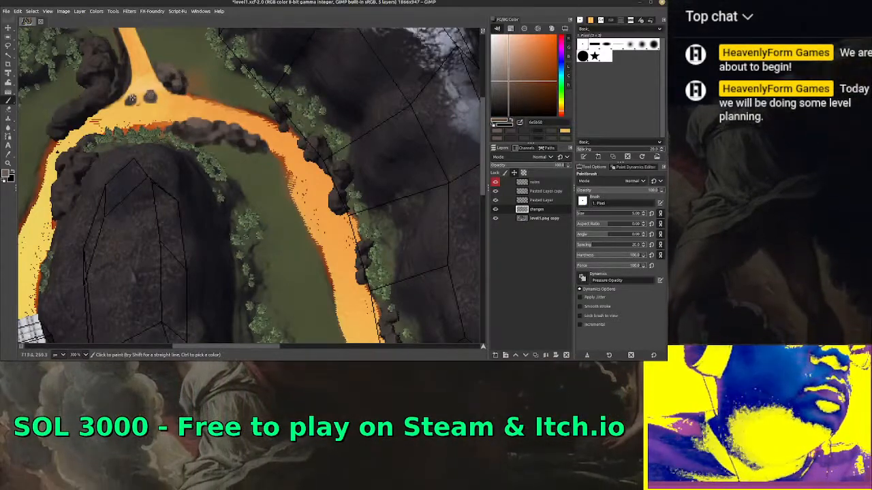
Sample the dark rock colour beside the lava fork as the Paintbrush foreground colour
ctrl+click(182, 87)
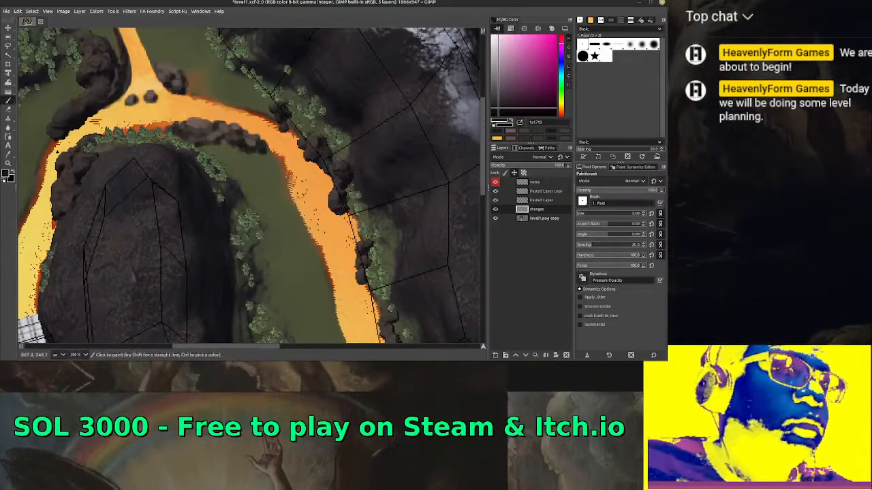
Examine the lava channels, the bridge and the existing stone clusters across the level map
scroll(366, 131, down, 5)
scroll(366, 131, up, 5)
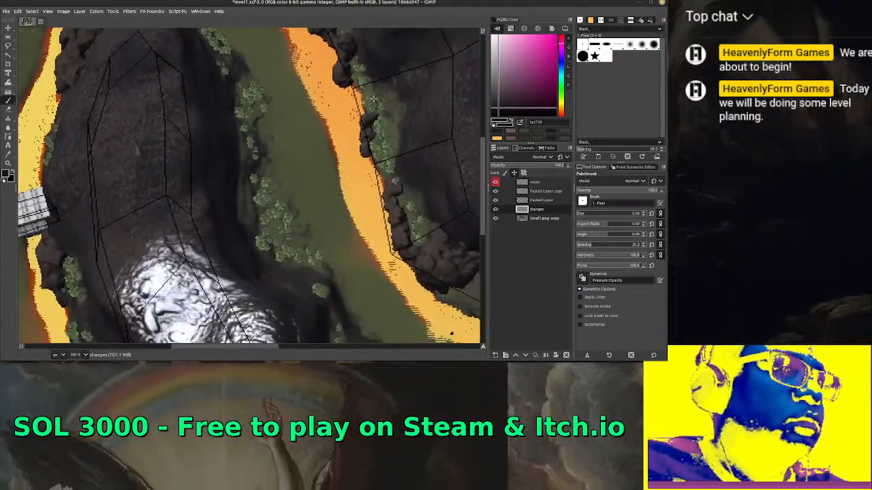
scroll(348, 160, down, 3)
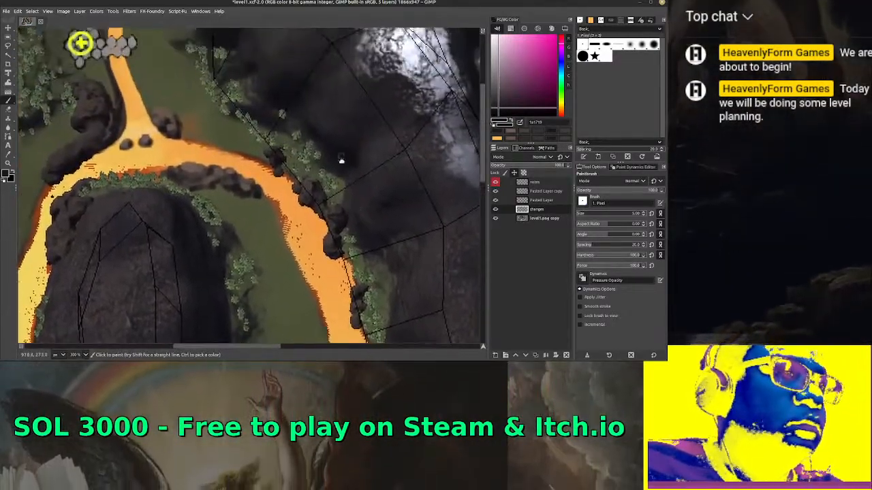
scroll(351, 167, up, 4)
scroll(355, 176, down, 3)
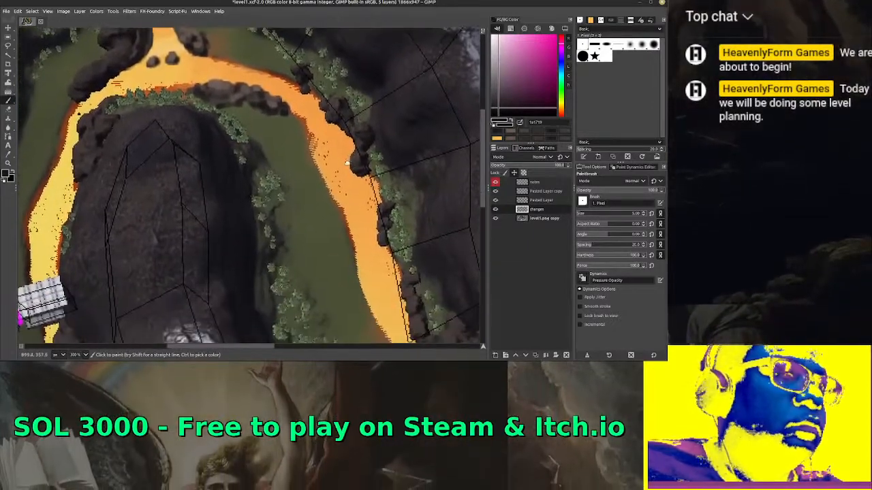
scroll(329, 147, down, 1)
scroll(330, 147, down, 5)
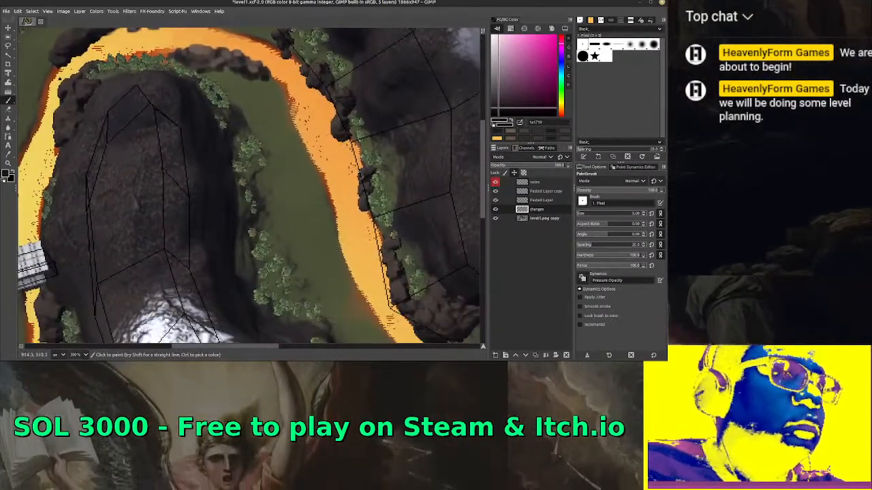
scroll(286, 163, right, 3)
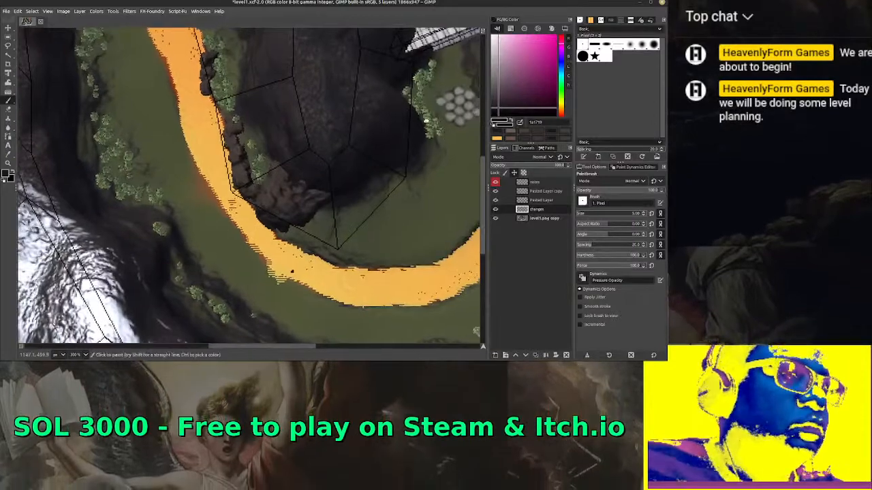
scroll(265, 178, right, 3)
scroll(390, 181, up, 3)
scroll(287, 203, up, 3)
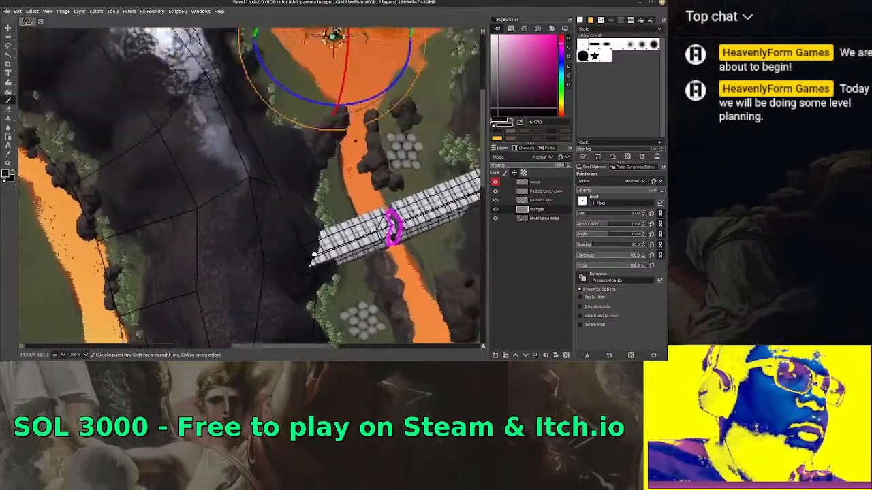
scroll(287, 203, down, 4)
scroll(288, 203, left, 1)
scroll(288, 203, up, 2)
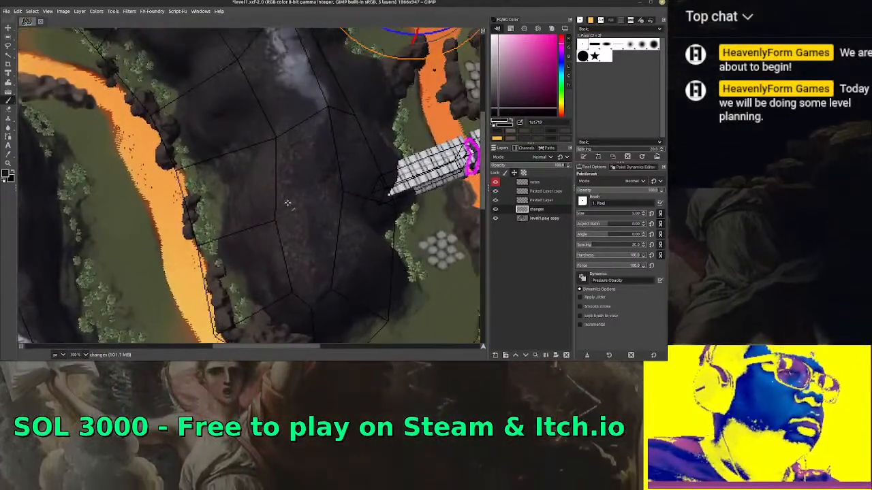
Duplicate the Pasted Layer copy stone cluster as a new layer and move it onto the grass inside the lava bend
click(551, 192)
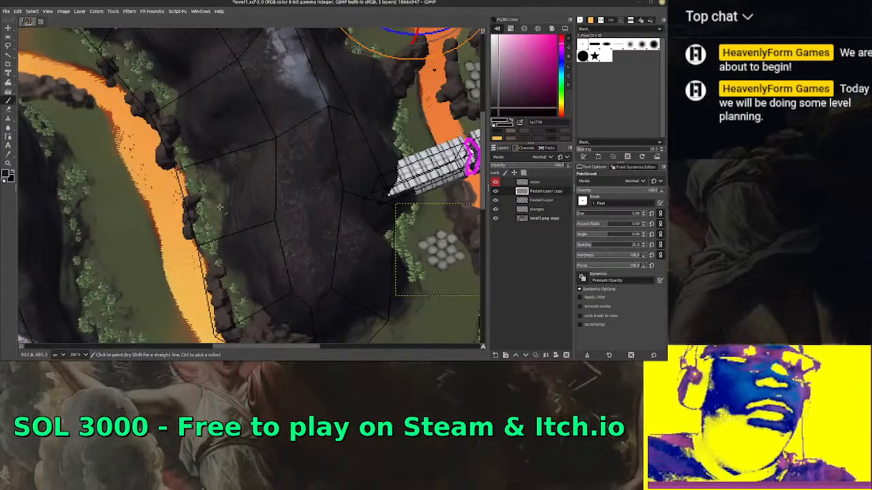
key(m)
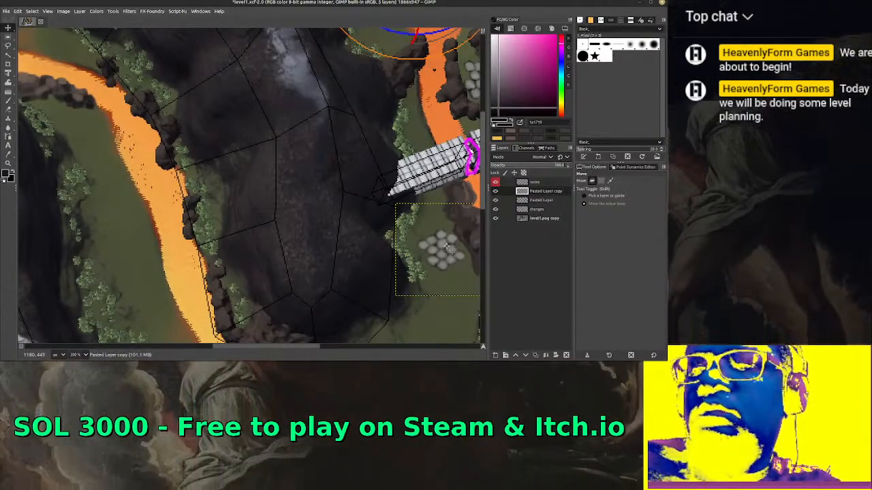
key(ctrl+v)
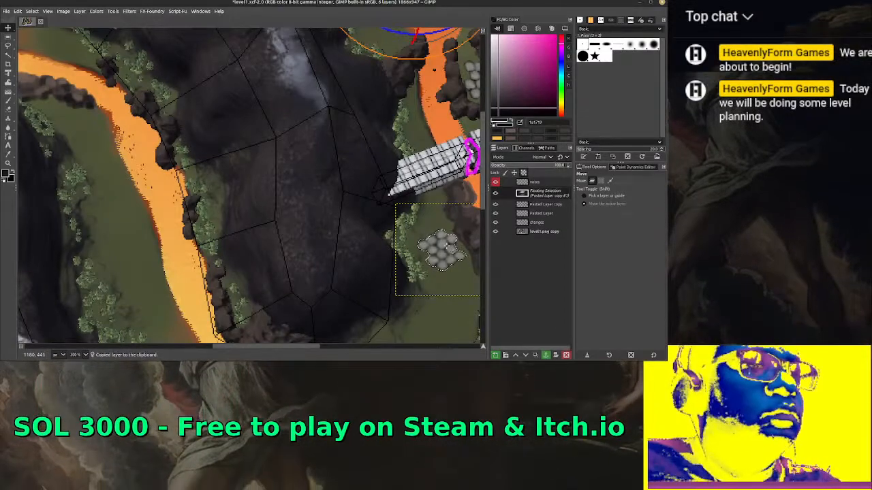
click(496, 355)
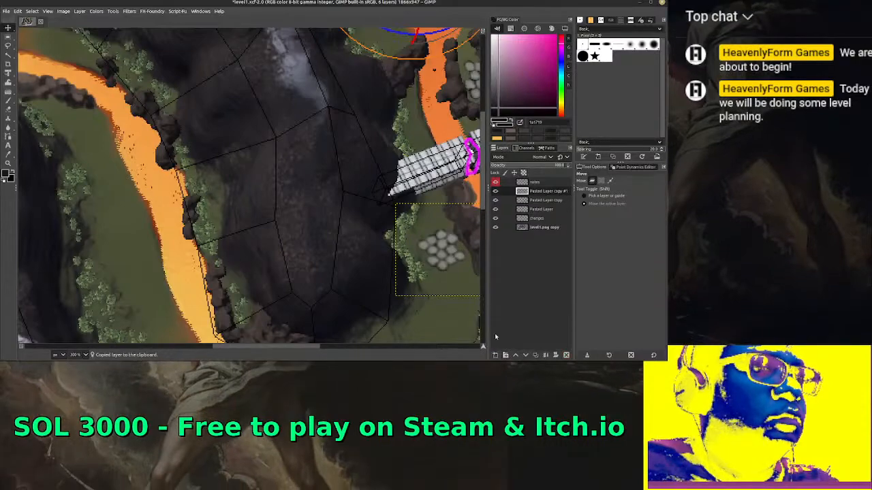
drag(431, 257, 95, 133)
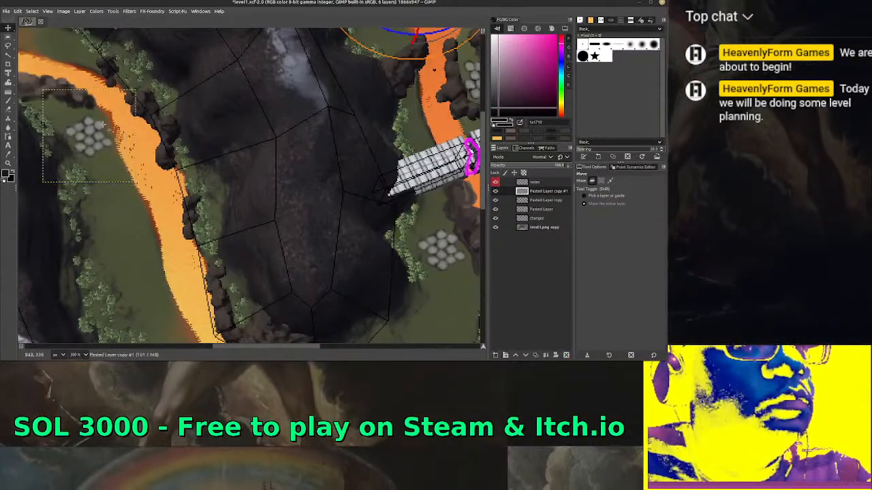
scroll(95, 132, up, 3)
scroll(95, 133, left, 5)
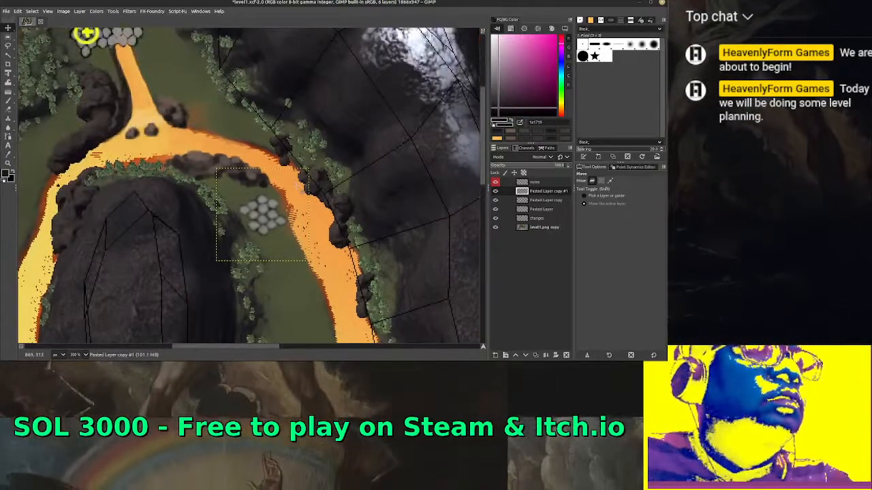
Examine the lava streams, both bridges and the grass field beside the lower-left buildings for a spot to add rocks
scroll(104, 150, up, 1)
scroll(103, 149, right, 5)
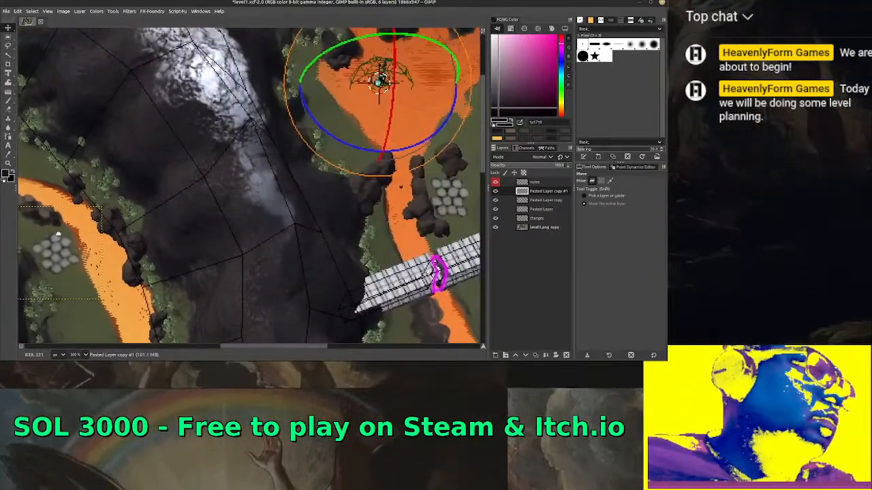
scroll(103, 149, down, 4)
drag(103, 149, 260, 219)
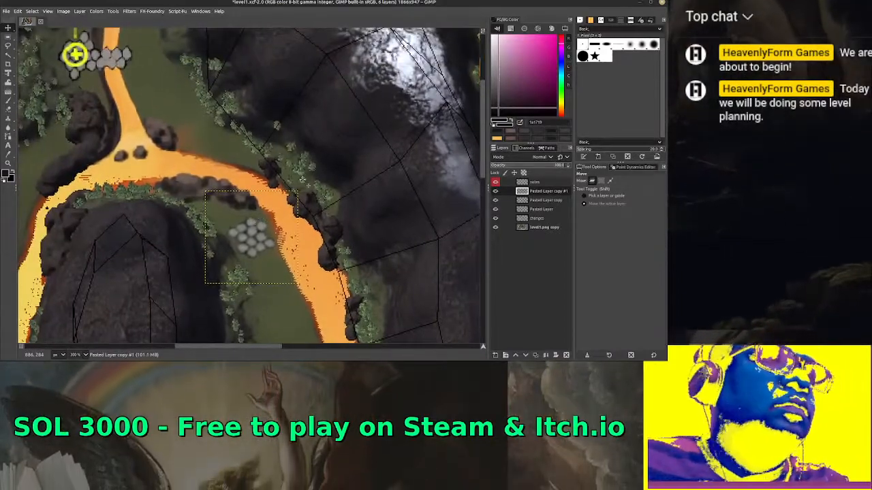
scroll(302, 179, up, 1)
scroll(301, 179, left, 5)
scroll(310, 156, down, 5)
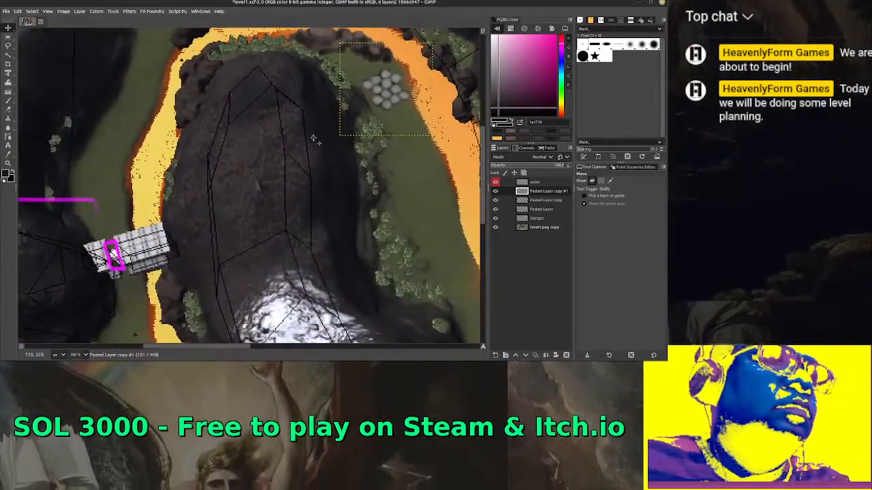
scroll(314, 138, down, 3)
scroll(303, 147, down, 4)
scroll(303, 146, left, 2)
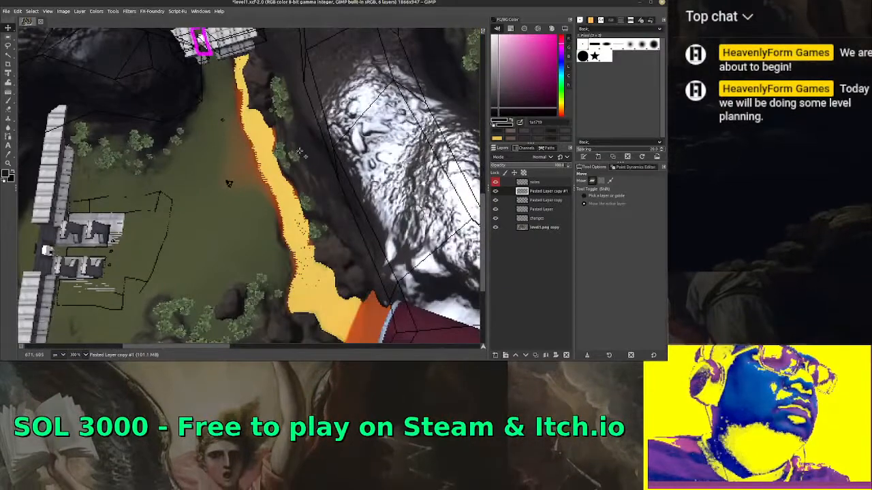
scroll(299, 154, right, 2)
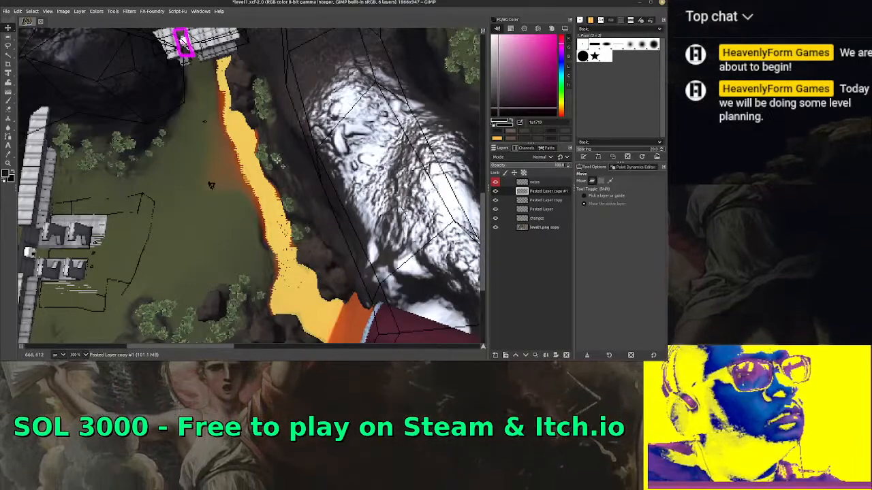
drag(279, 166, 296, 130)
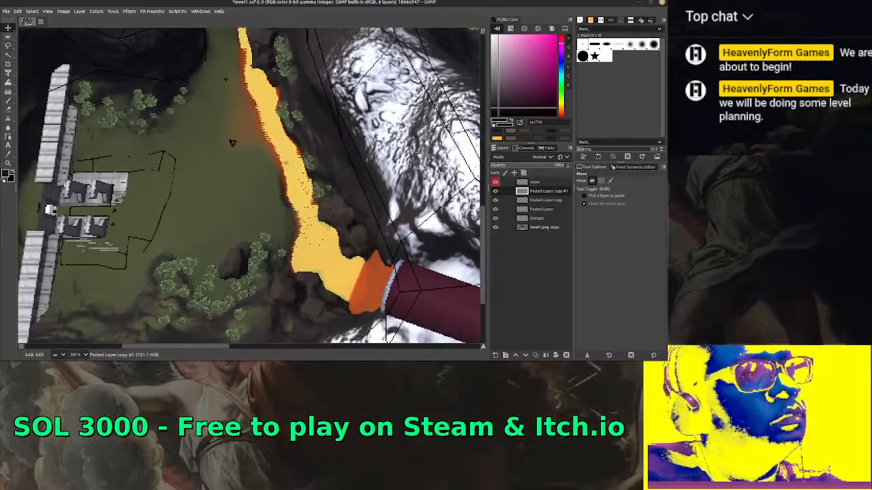
drag(232, 143, 221, 203)
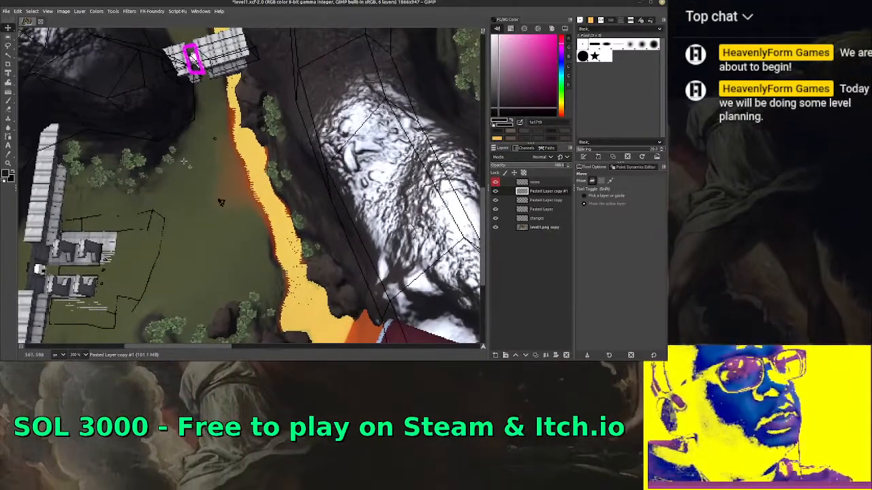
On the changes layer, paint a dark brown ridge base and a separate patch below it on the grass, with a size 15 Paintbrush
click(537, 218)
click(228, 317)
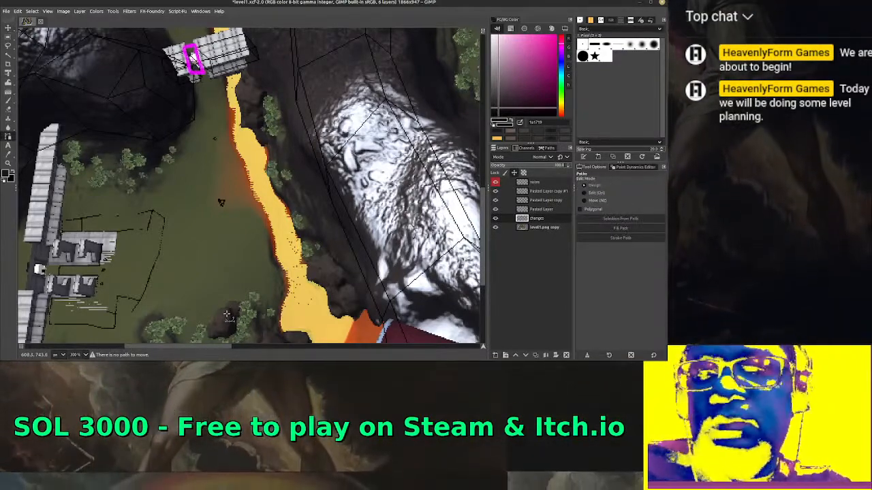
key(p)
ctrl+click(173, 171)
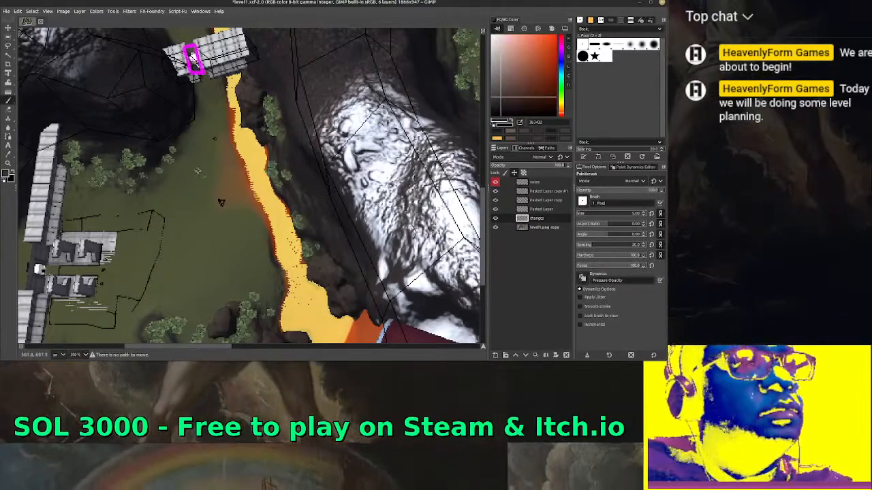
key(bracketright)
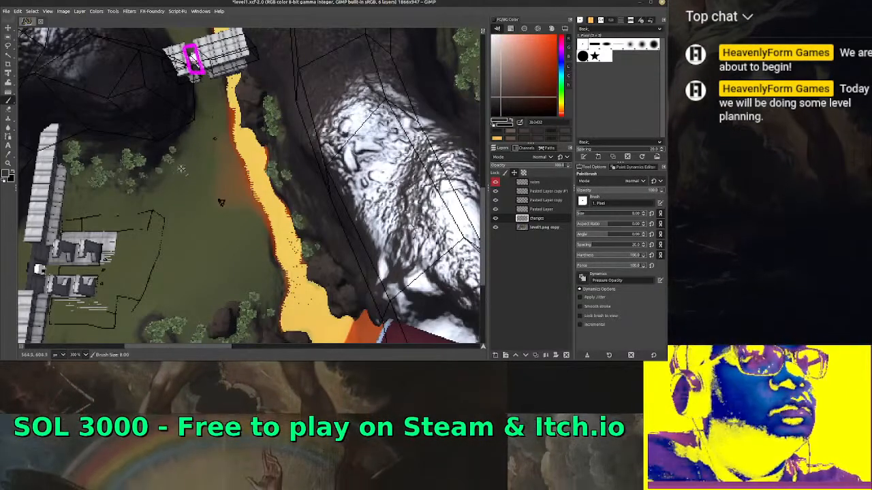
key(bracketright)
key(bracketright)
key(bracketright)
key(bracketright)
key(bracketright)
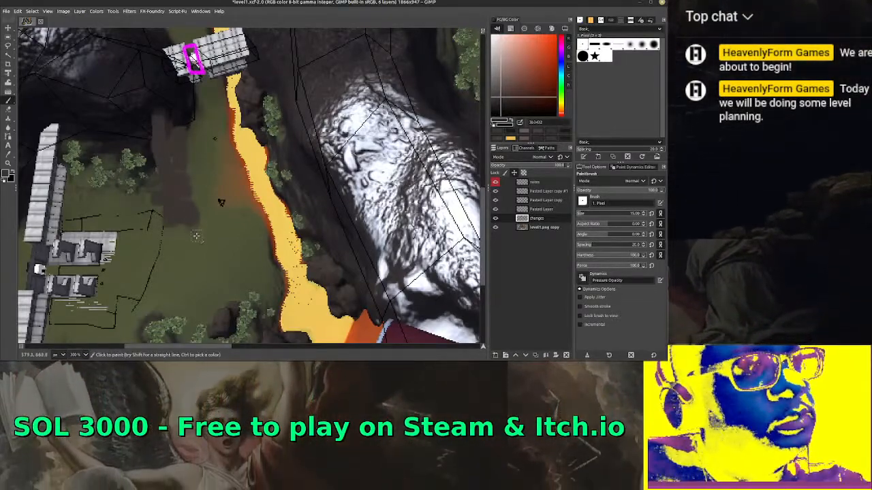
scroll(199, 213, down, 2)
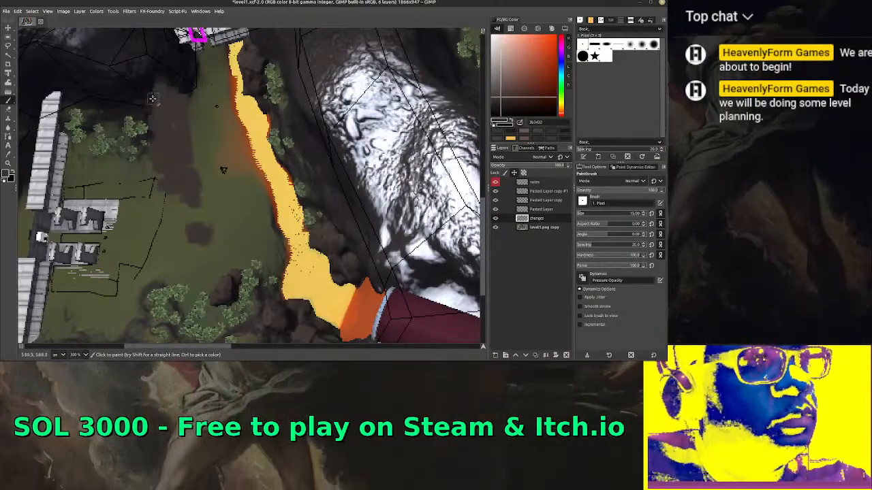
Shade the brown ridge and the separate patch with near-black and brown tones sampled from the surrounding rock
ctrl+click(185, 90)
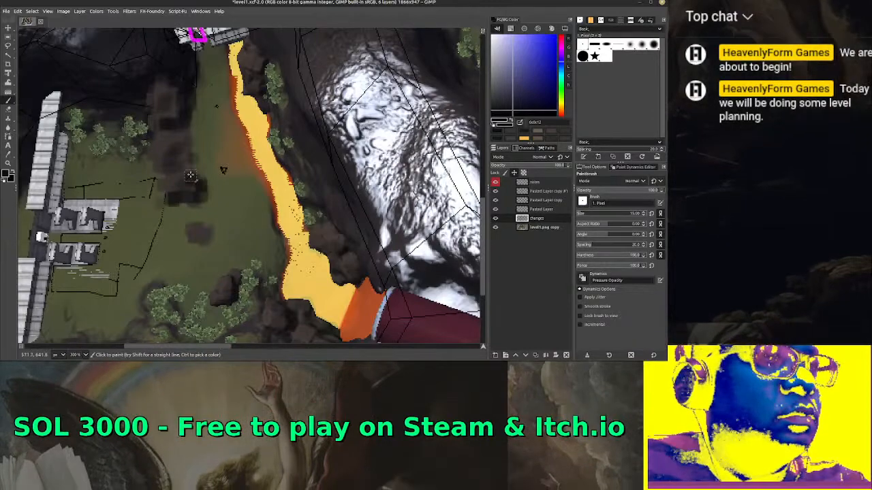
ctrl+click(171, 143)
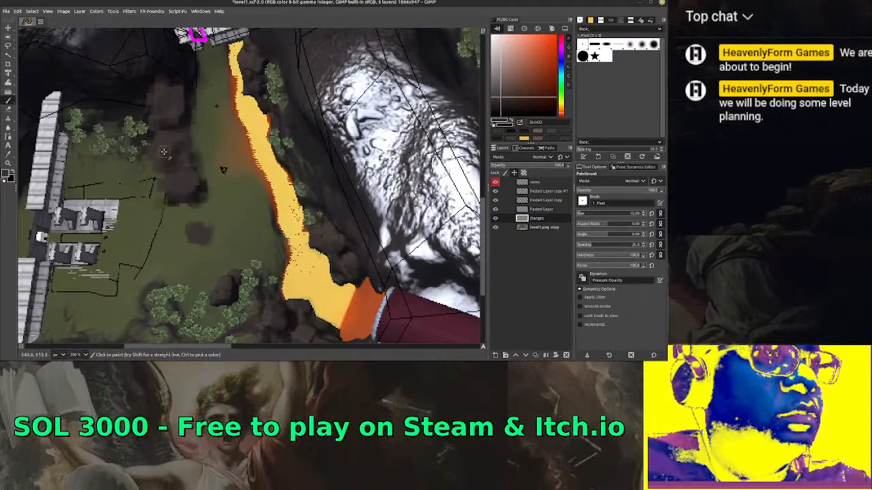
ctrl+click(175, 114)
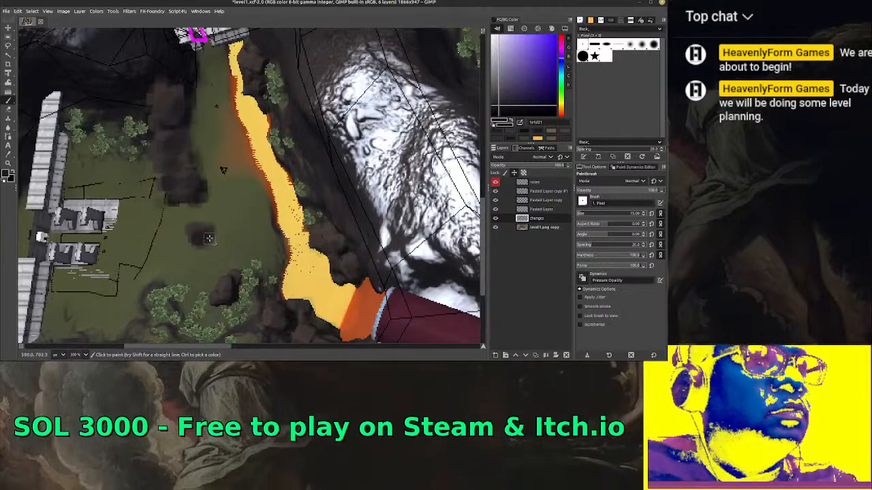
Extend the ridge down to join the separate patch, and blend its body and edges with sampled brown and dark rock tones
scroll(222, 169, up, 3)
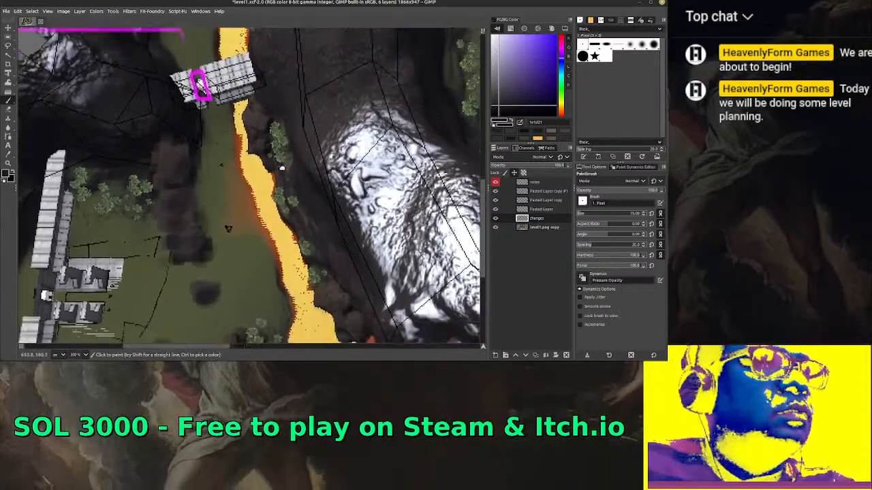
scroll(234, 184, down, 2)
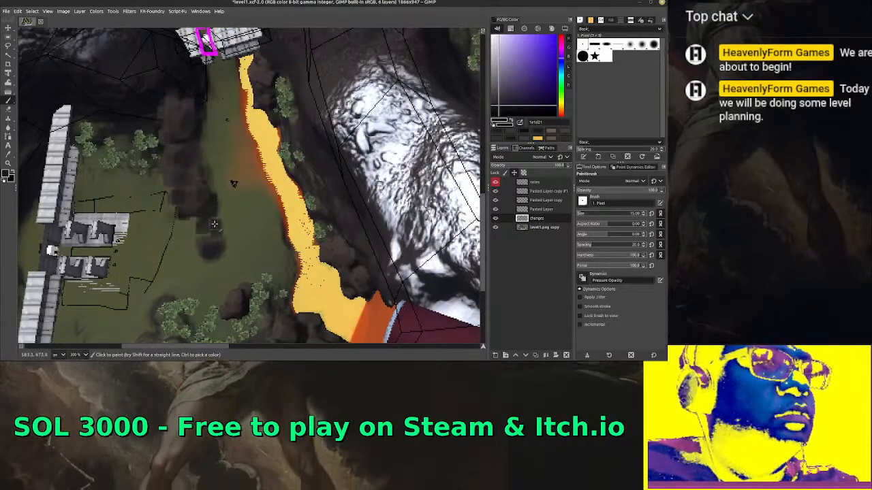
key(ctrl)
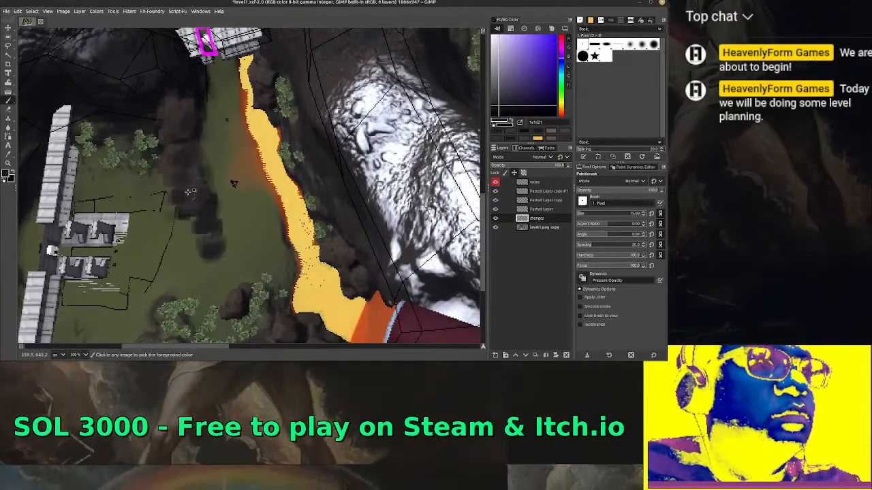
ctrl+click(179, 133)
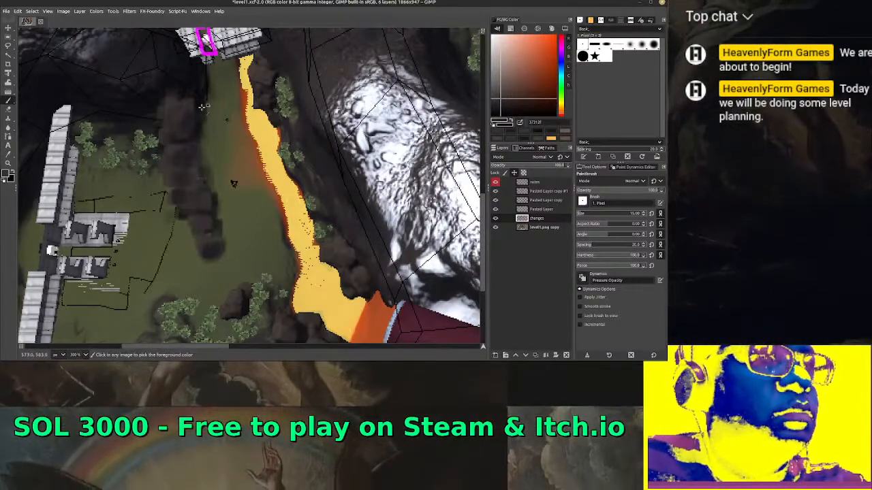
ctrl+click(203, 161)
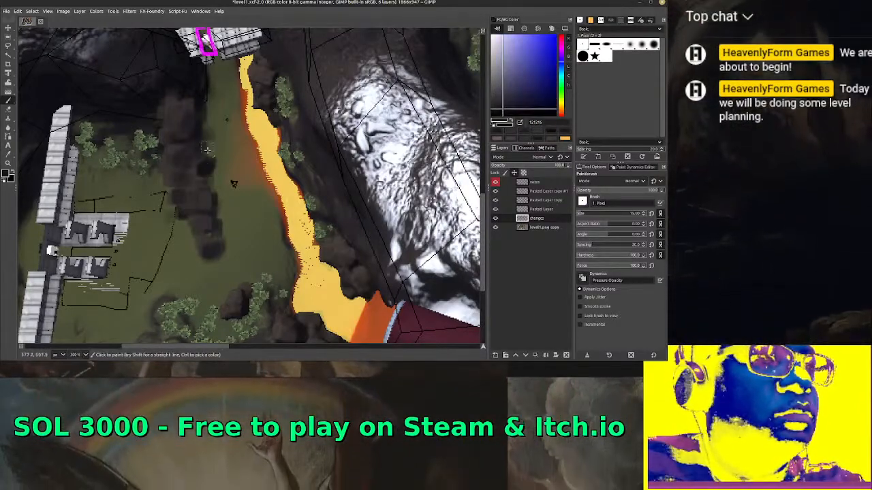
ctrl+click(192, 165)
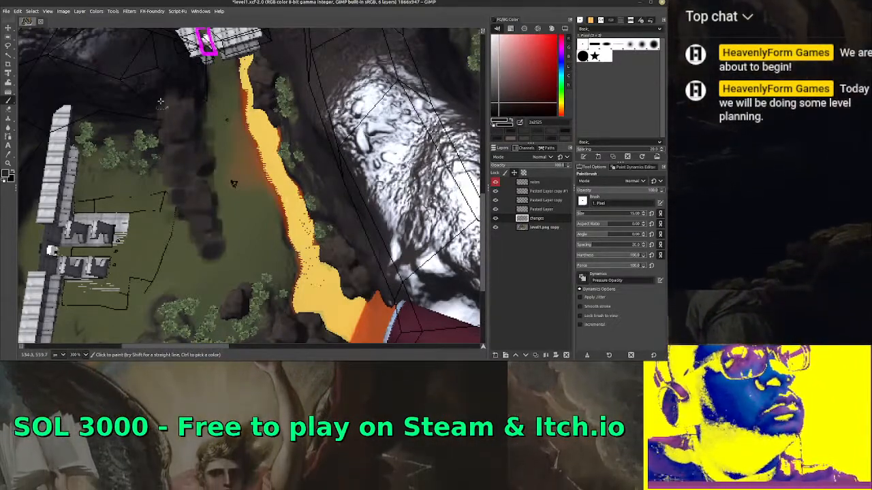
Paint rounded boulder highlights along the ridge with a smaller brush, using a lighter brown sampled from the rocks beside the lava
ctrl+click(282, 329)
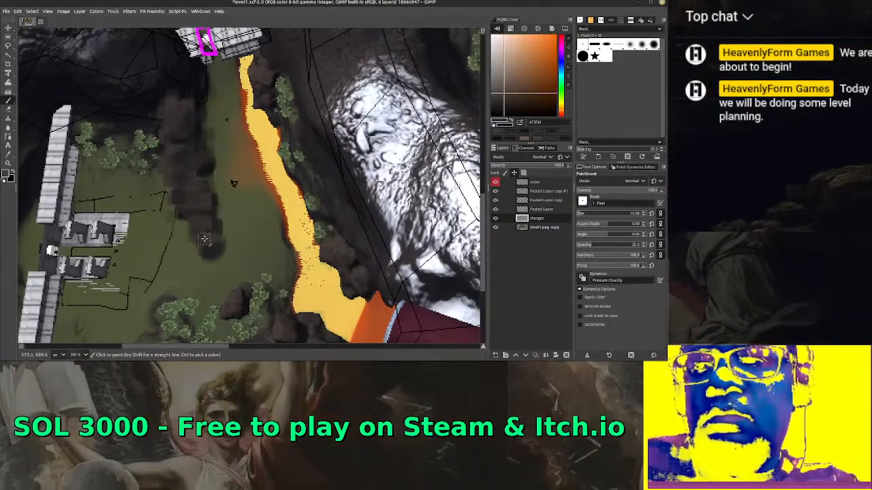
key(bracketleft)
key(bracketleft)
key(bracketleft)
key(bracketleft)
key(bracketleft)
key(bracketleft)
key(bracketleft)
key(bracketleft)
key(bracketleft)
key(bracketleft)
key(bracketleft)
key(bracketleft)
key(bracketleft)
key(bracketleft)
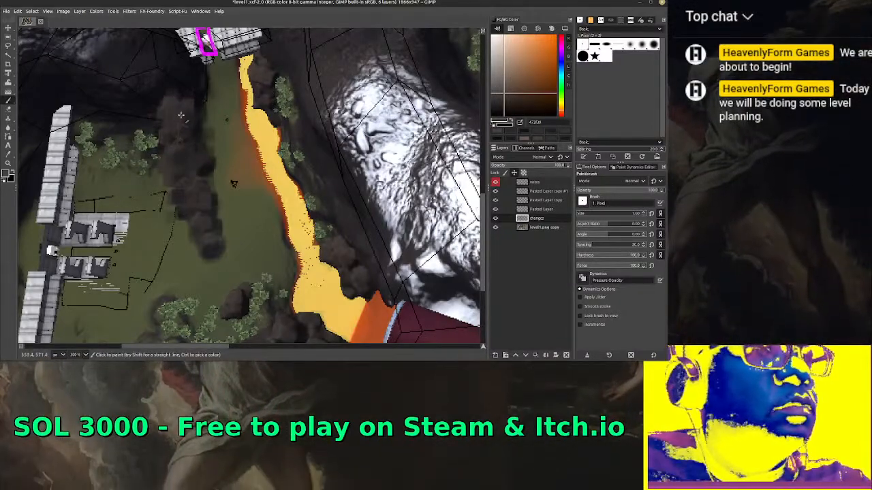
key(bracketright)
key(bracketright)
key(bracketright)
key(bracketright)
key(bracketright)
key(bracketright)
key(bracketright)
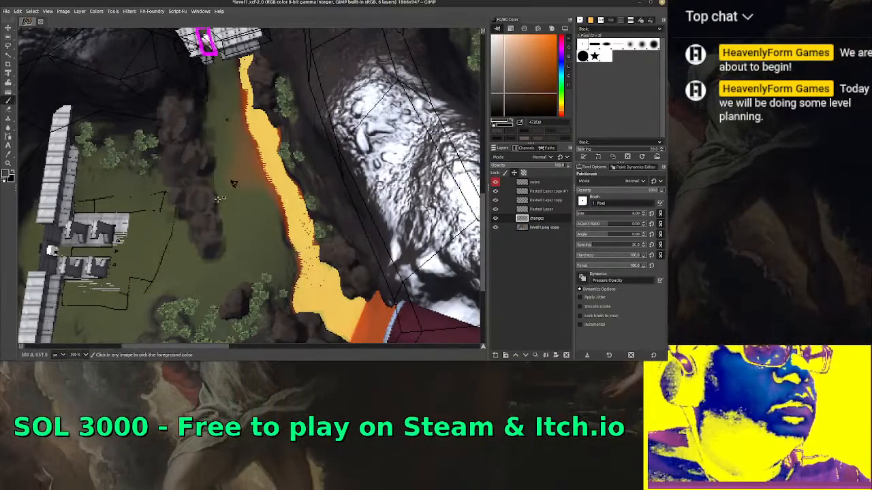
Darken the ridge's crevices and edges with sampled shadow tones, and trim its outline with sampled grass green
ctrl+click(211, 158)
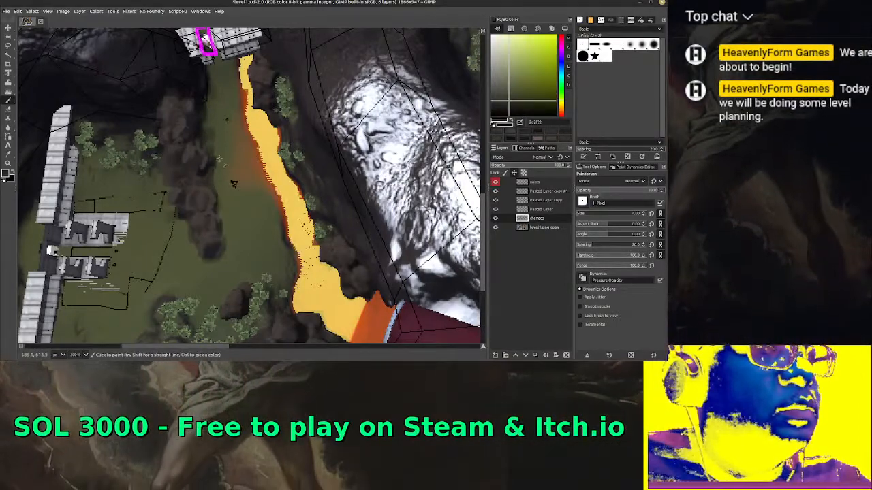
ctrl+click(209, 168)
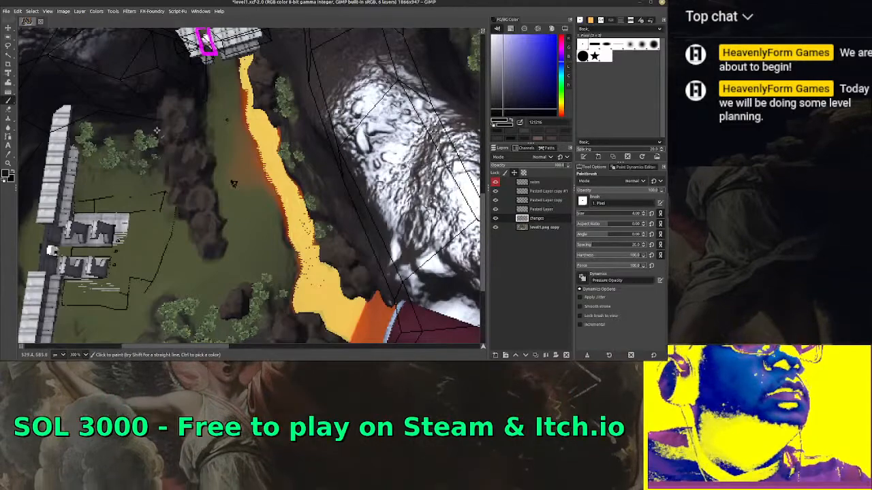
ctrl+click(168, 196)
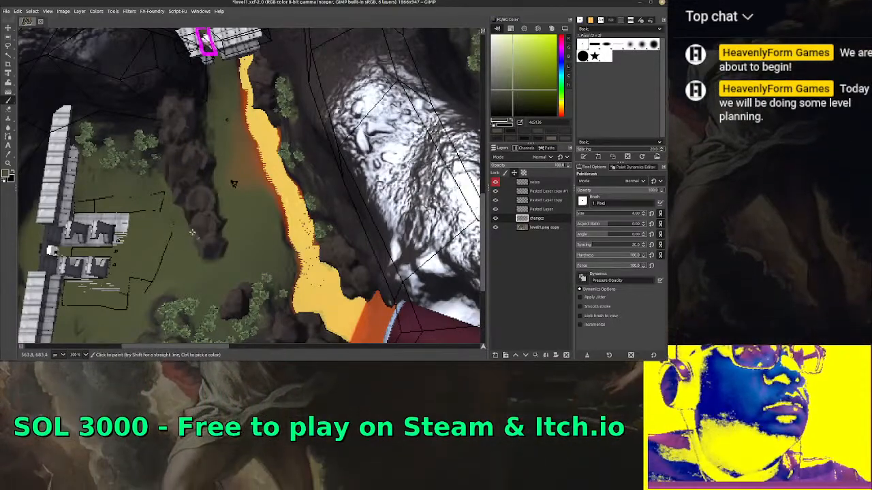
ctrl+click(228, 237)
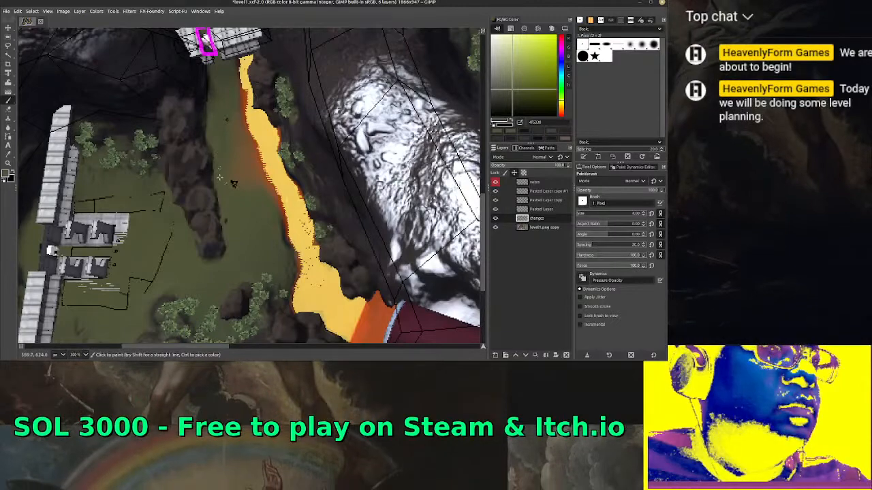
Widen the ridge's upper end with sampled brown at brush size 13, and blend it into the dark mountain with near-black tones
ctrl+click(181, 126)
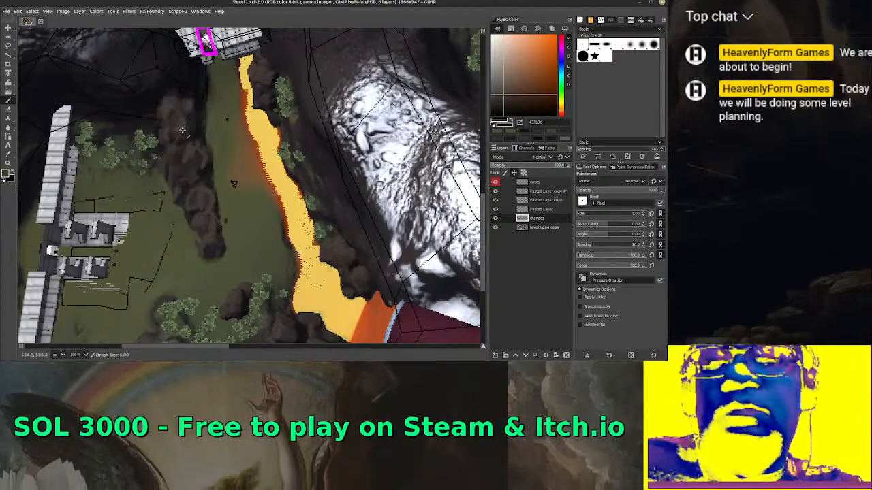
key(bracketright)
key(bracketright)
key(bracketright)
key(bracketright)
key(bracketright)
key(bracketright)
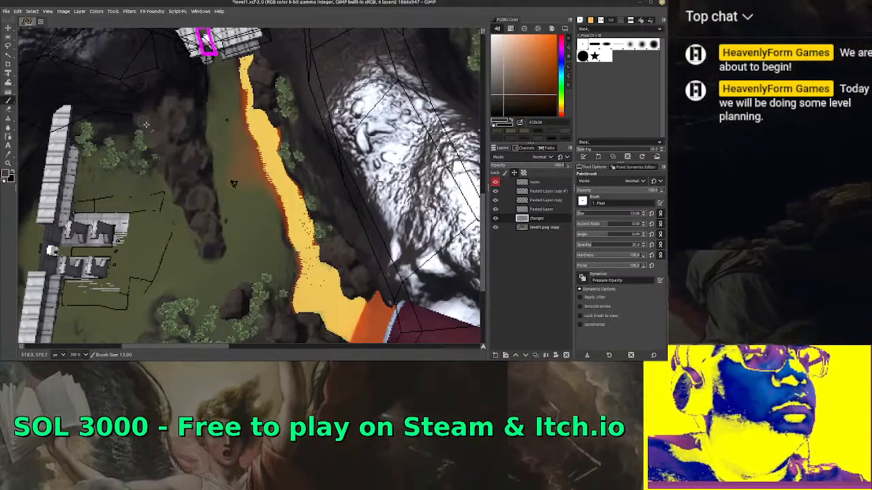
ctrl+click(162, 86)
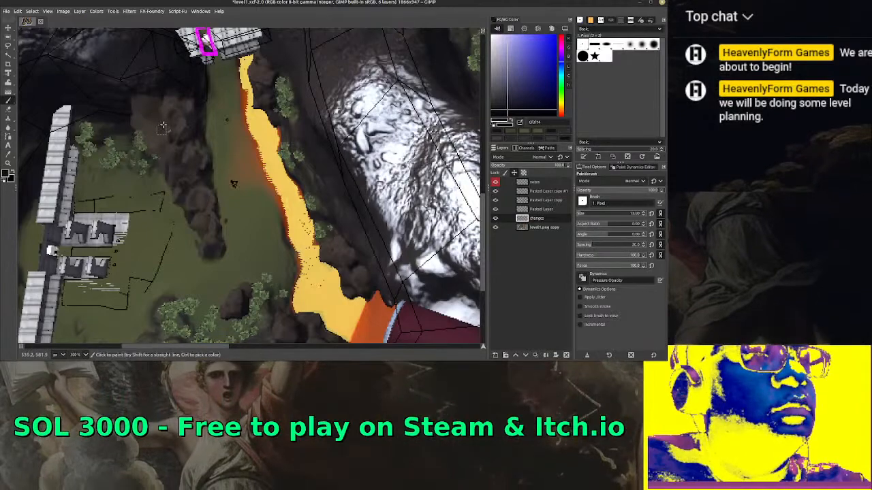
ctrl+click(173, 82)
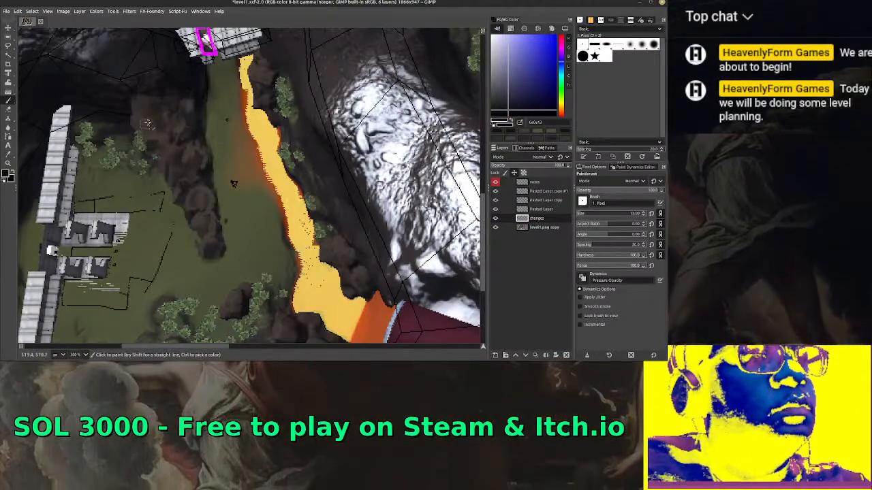
Paint sampled grass green over the black sketch lines between the buildings and the new rock ridge
drag(336, 171, 359, 165)
ctrl+click(246, 228)
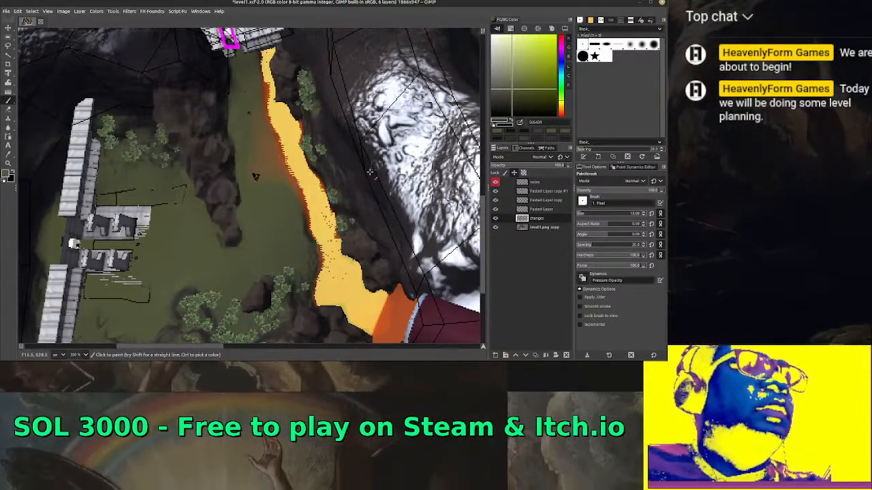
scroll(370, 173, up, 3)
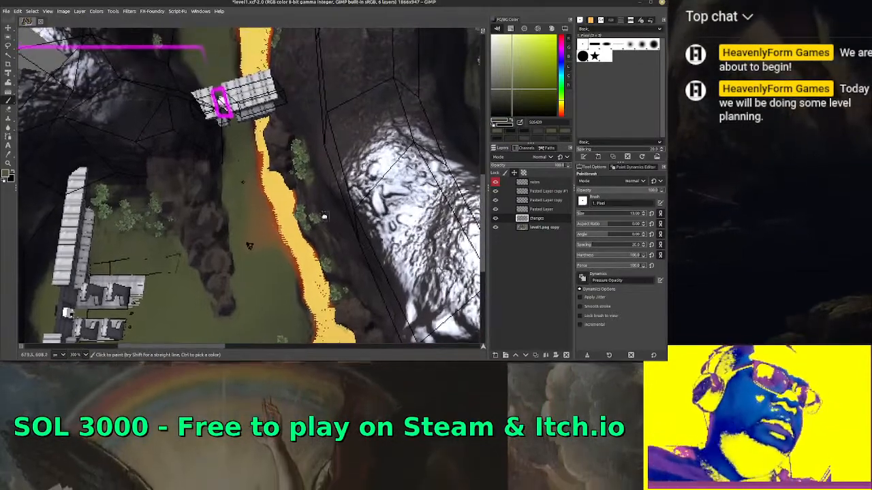
scroll(249, 186, down, 2)
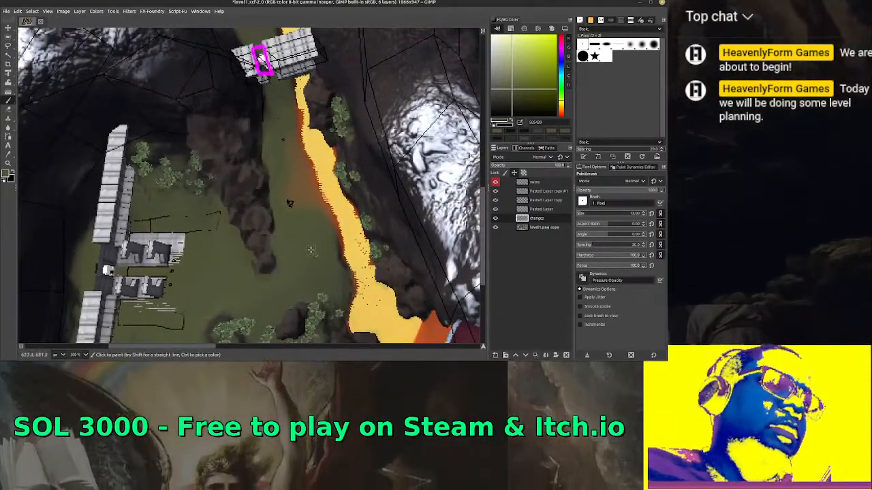
Duplicate the Pasted Layer copy #1 stone cluster and place the copy on the grass just below the rock ridge's lower tip
drag(290, 203, 243, 232)
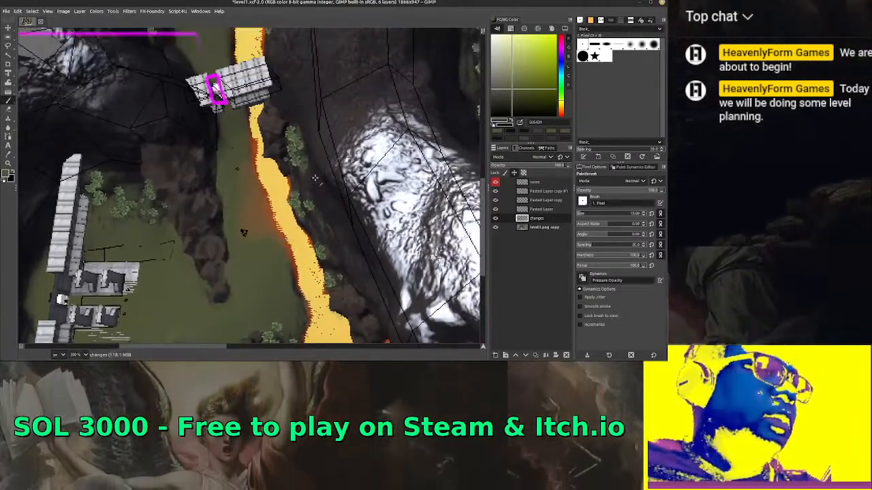
scroll(314, 178, up, 5)
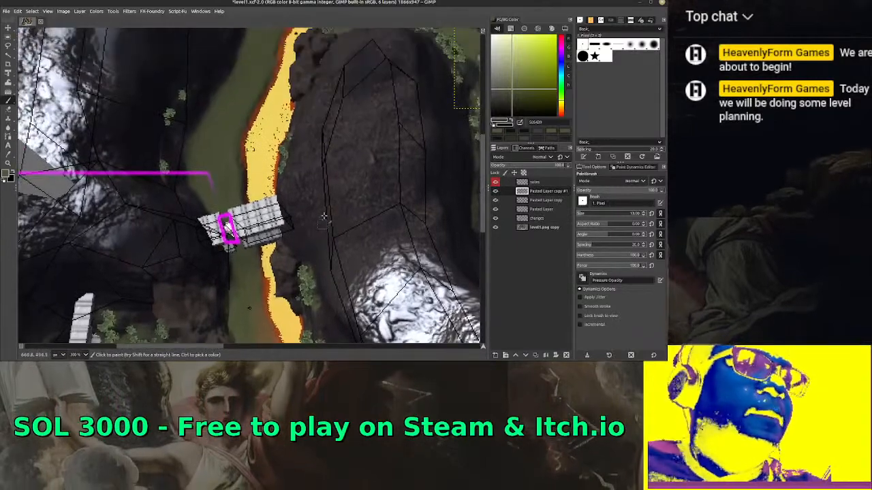
scroll(323, 217, up, 3)
scroll(323, 217, right, 2)
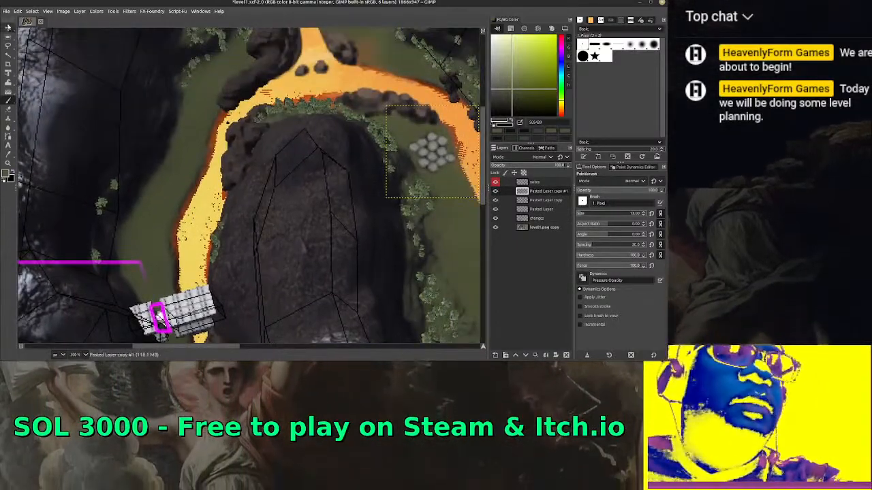
key(m)
drag(548, 194, 552, 323)
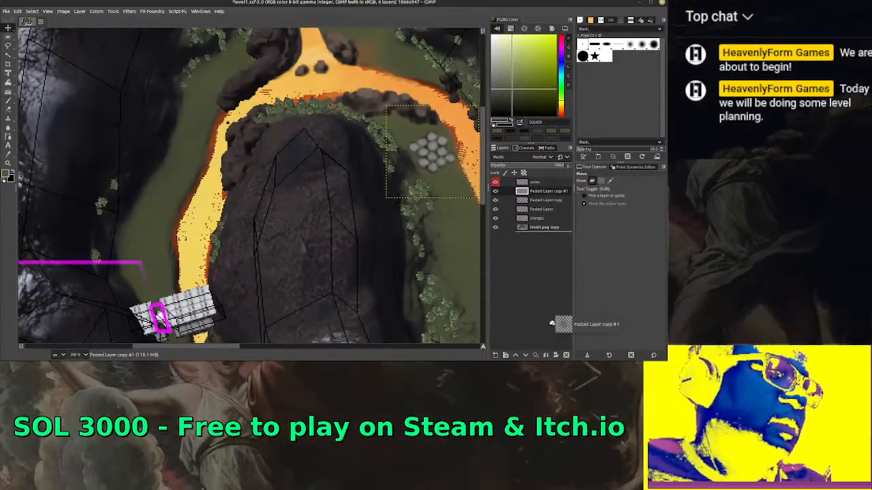
drag(538, 355, 537, 354)
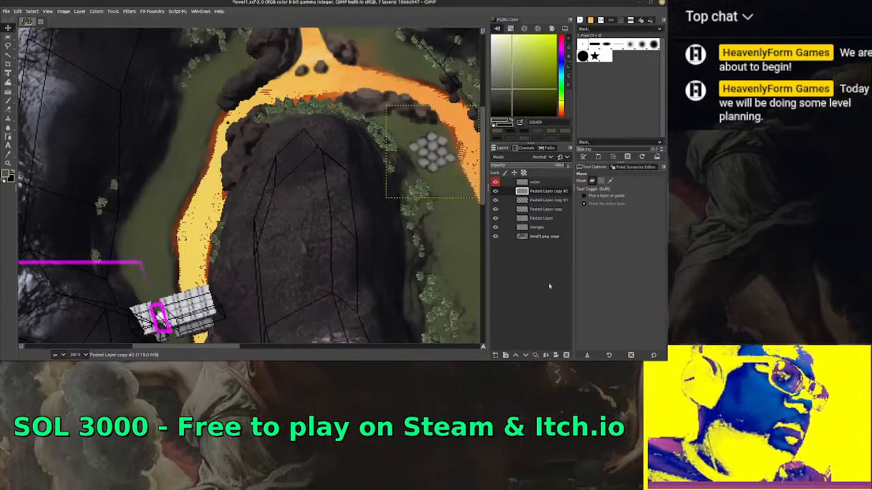
drag(439, 155, 260, 236)
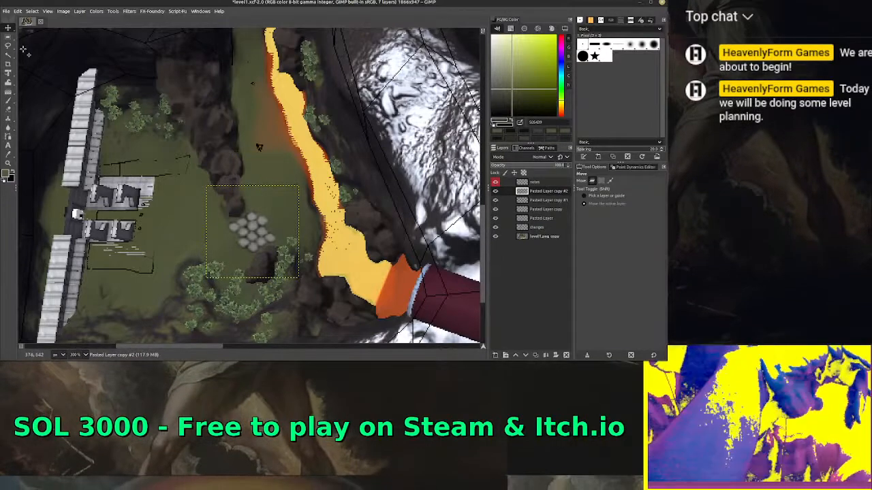
Rotate the new stone cluster copy about a quarter turn clockwise with Unified Transform, keeping clipping at Adjust
click(8, 72)
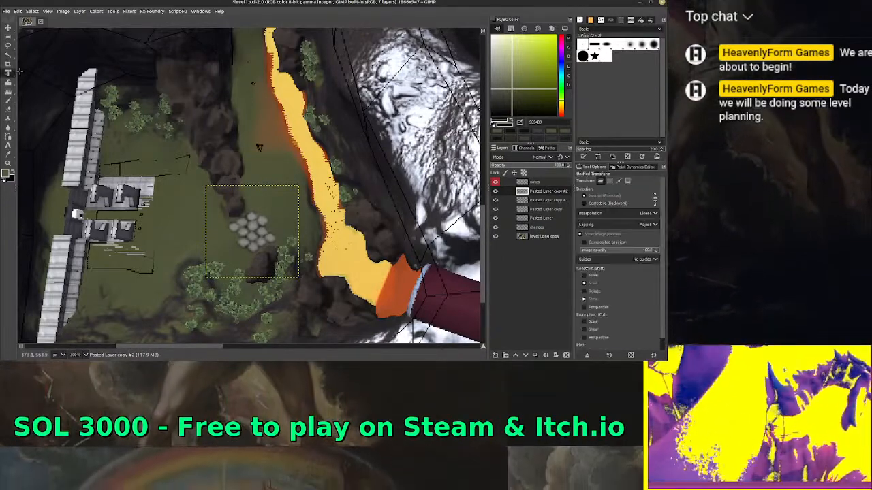
click(301, 199)
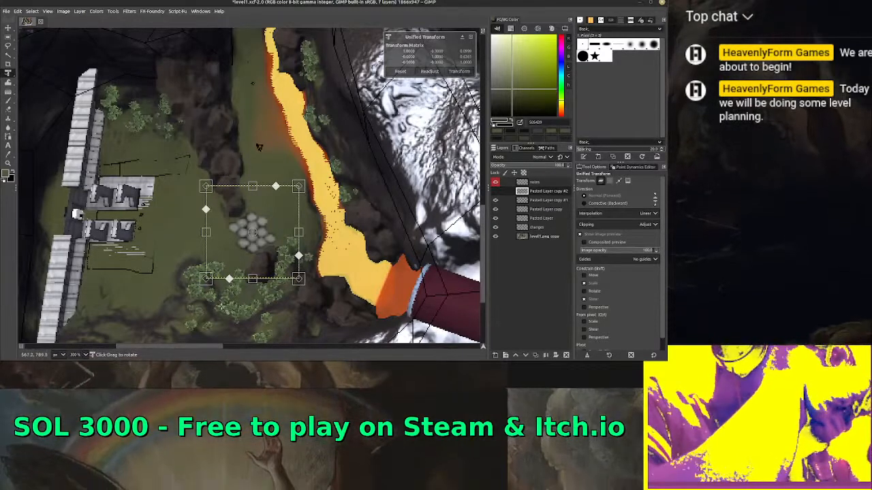
click(649, 225)
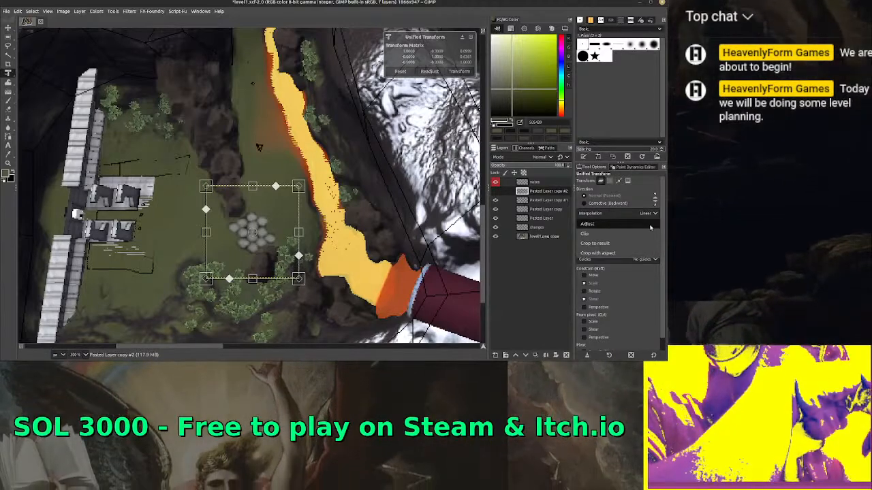
click(650, 226)
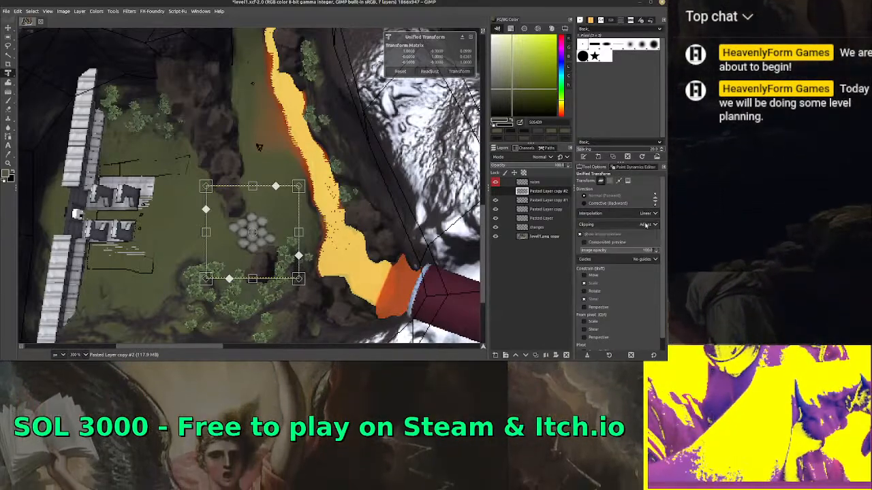
drag(310, 174, 307, 281)
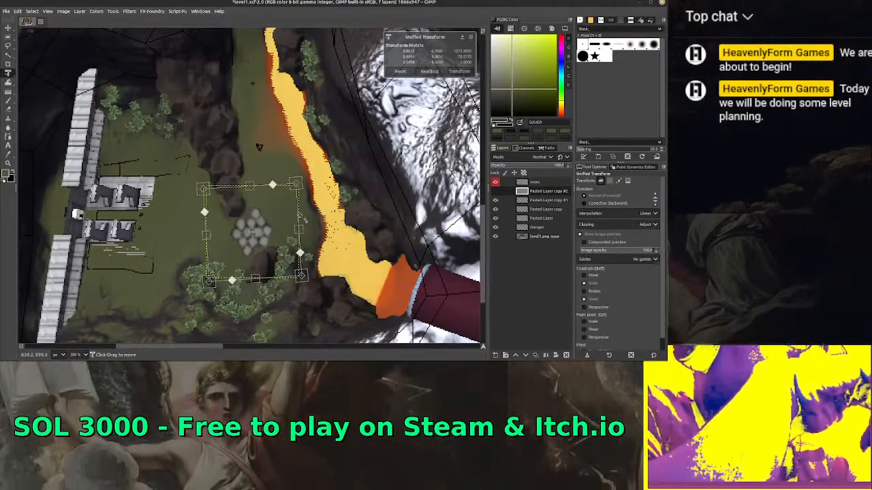
key(Return)
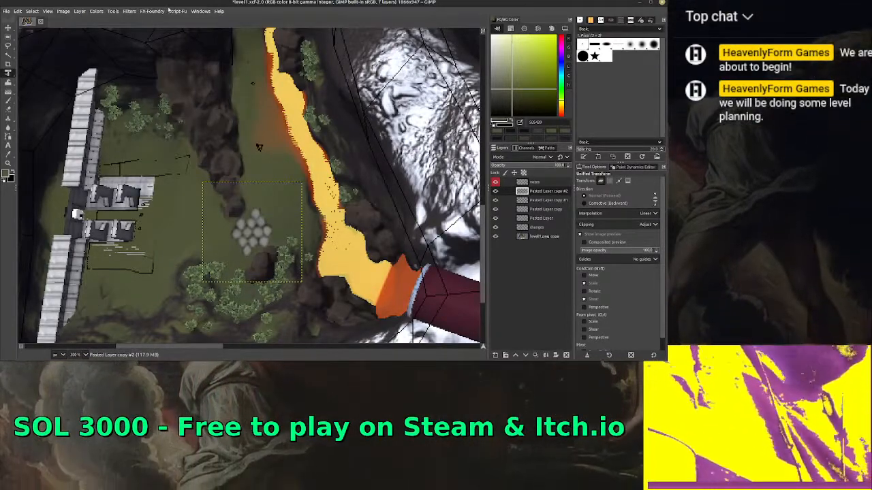
click(133, 12)
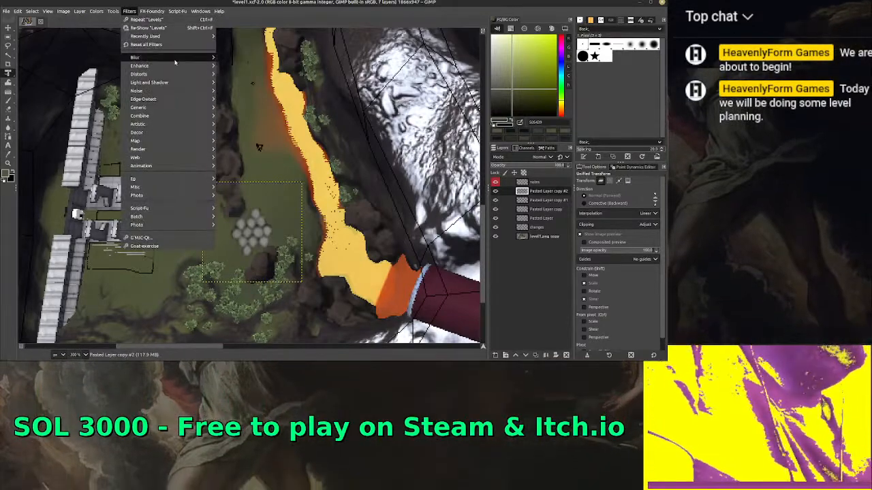
mouse_move(191, 61)
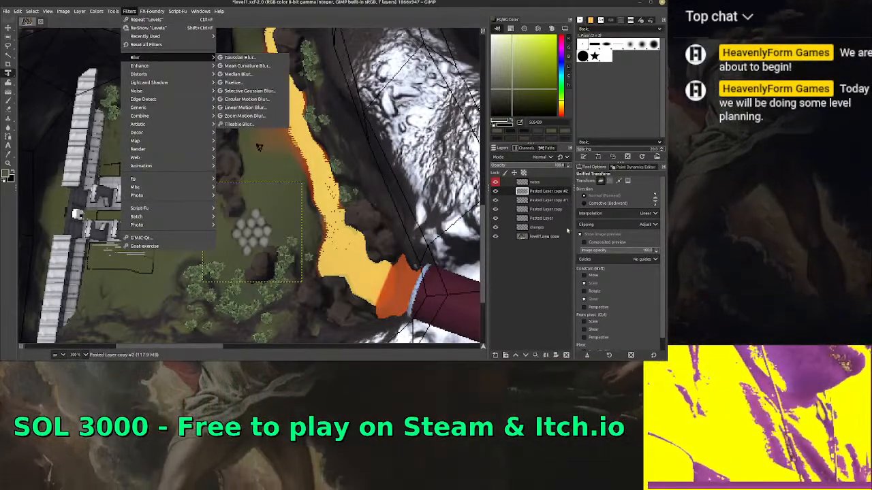
click(539, 274)
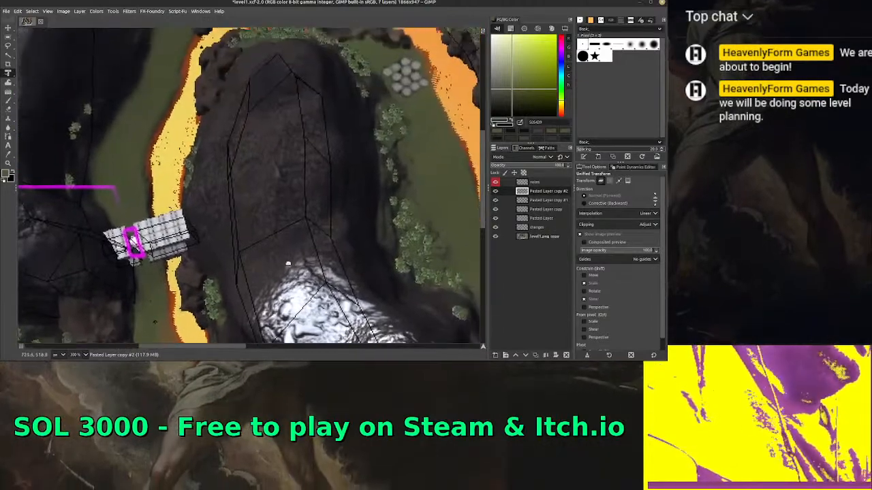
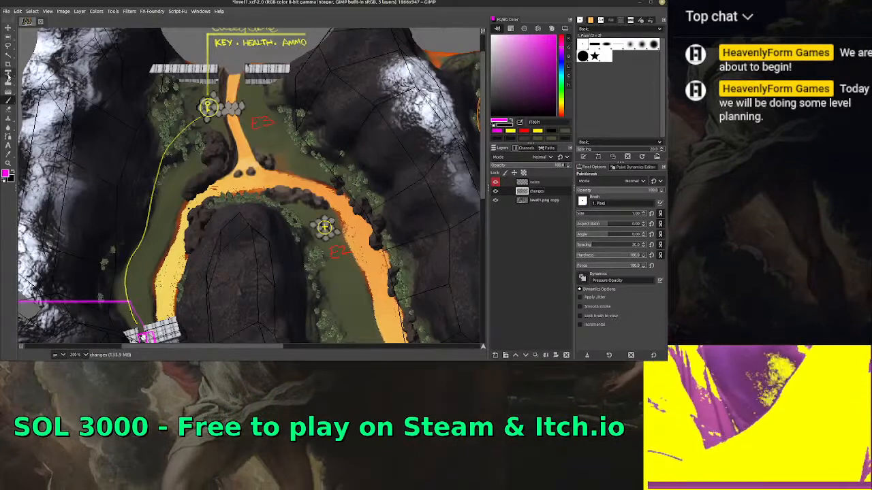
Clone the stone cluster near E2 onto the grass above the door bridge and erase the stray bits around it
click(9, 118)
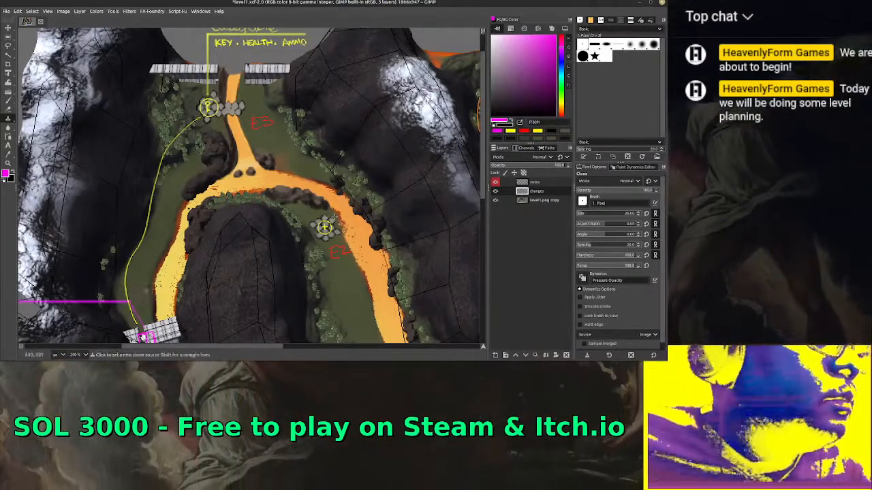
ctrl+click(324, 227)
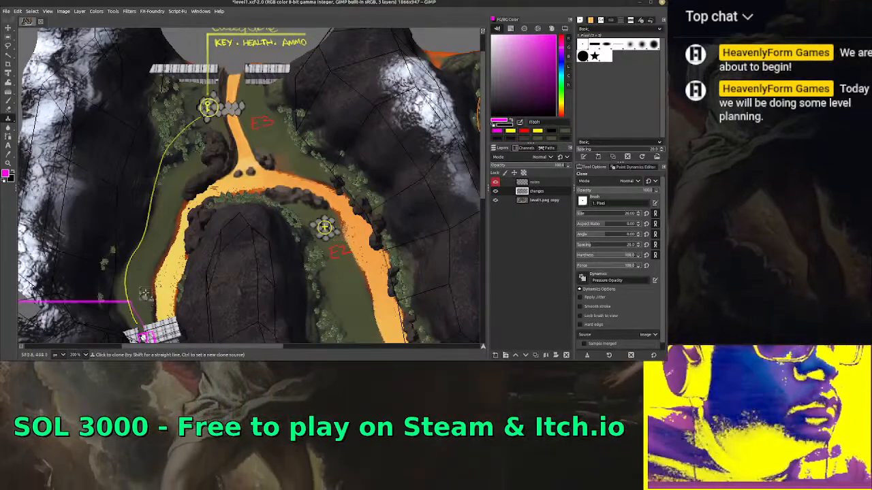
click(137, 291)
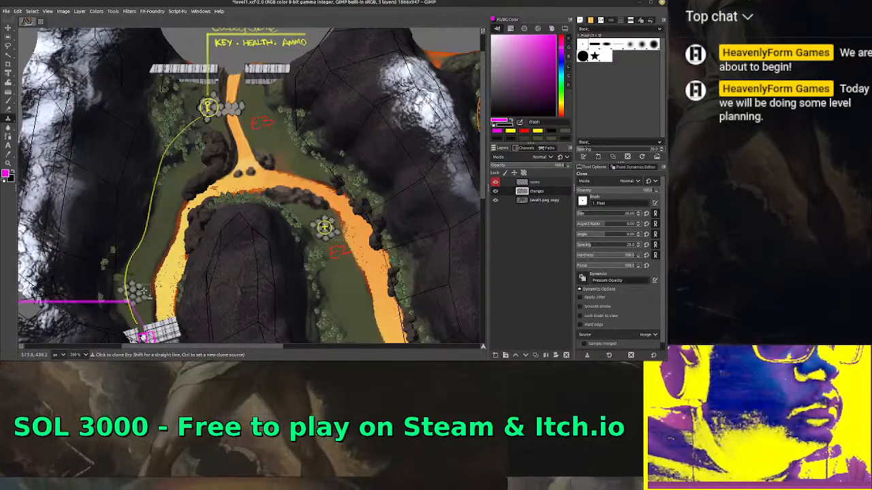
key(shift+e)
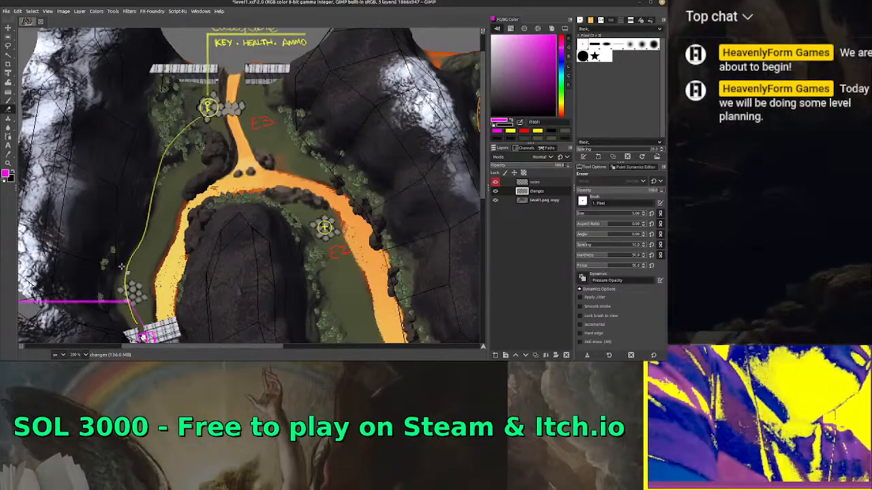
key(c)
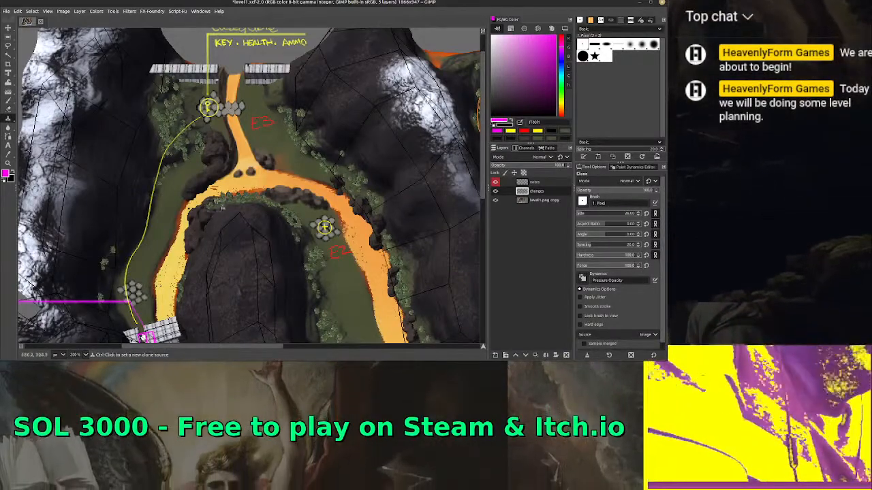
Draw a yellow circled plus marker over the new stone cluster on the notes layer with the Paintbrush at size 1
drag(217, 199, 309, 138)
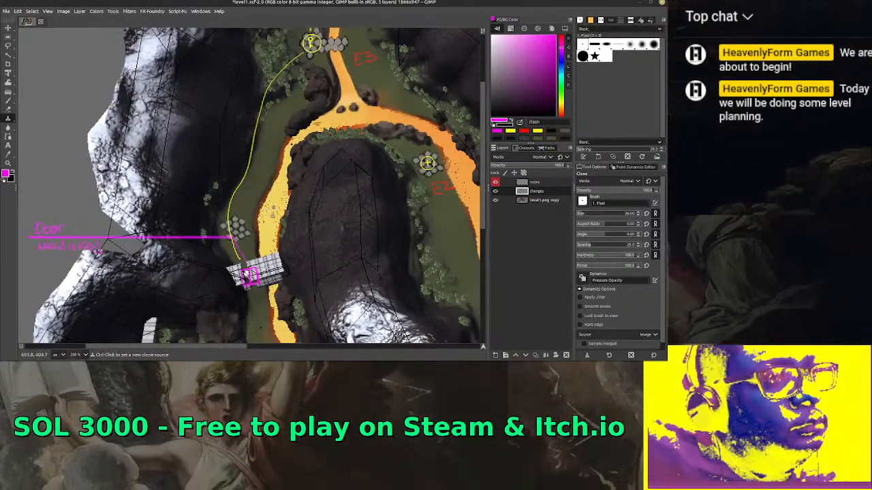
drag(239, 209, 351, 208)
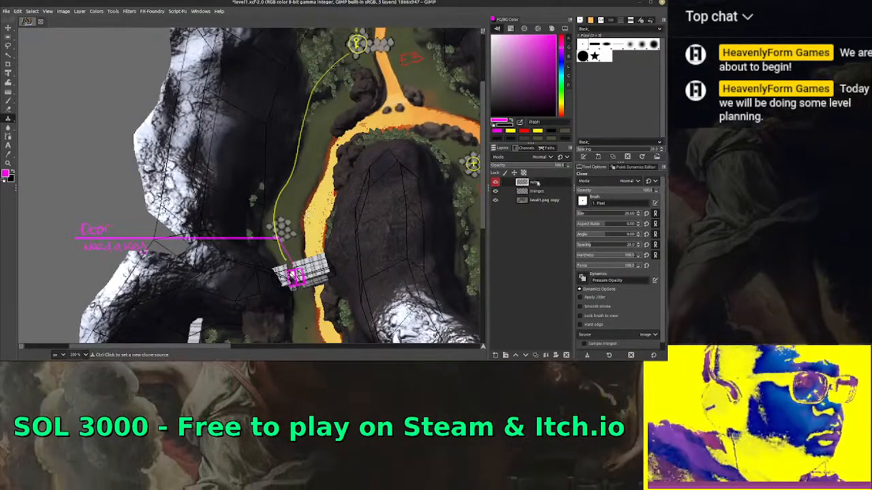
click(561, 107)
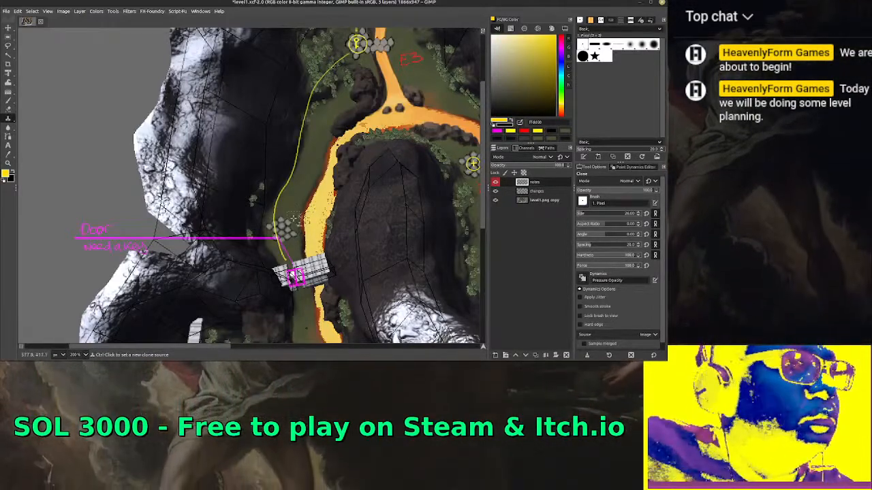
click(8, 101)
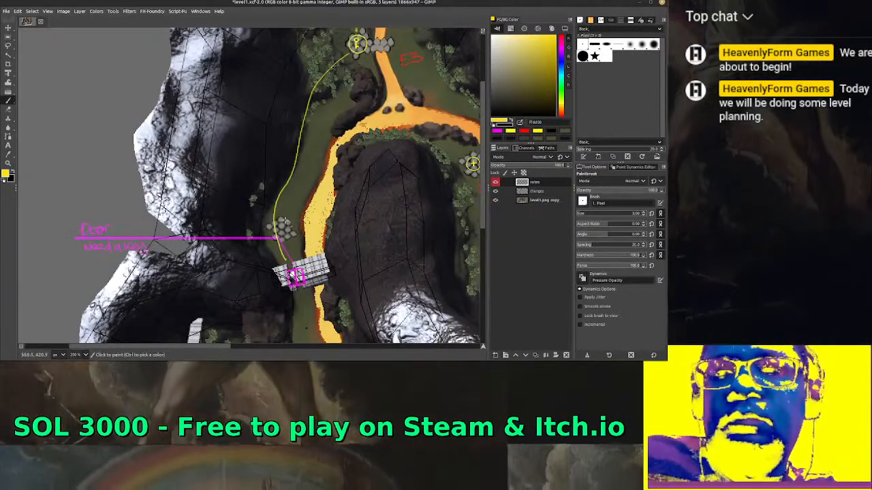
key(bracketright)
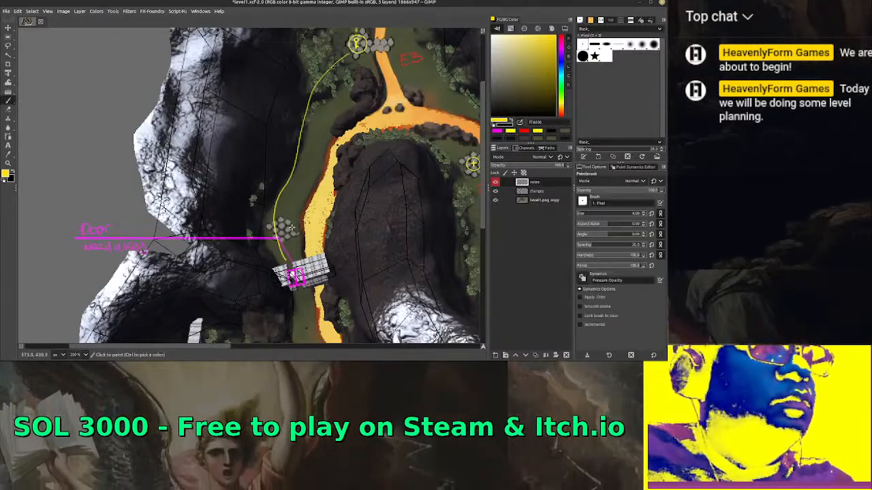
scroll(298, 230, up, 3)
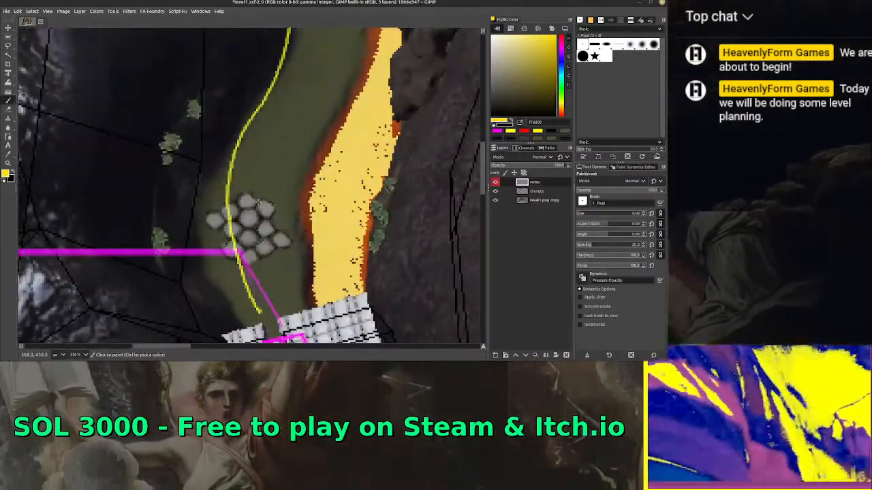
key(bracketright)
key(bracketright)
key(bracketright)
key(bracketright)
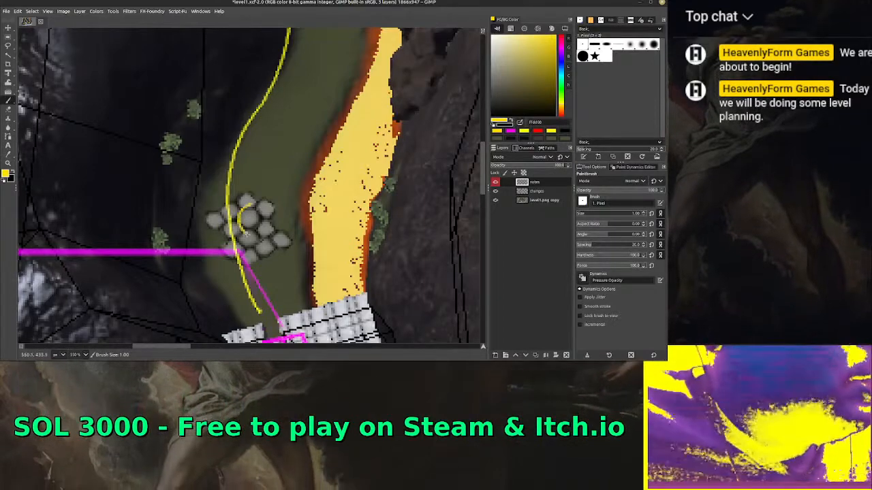
mouse_move(254, 203)
mouse_down()
mouse_move(249, 221)
mouse_move(253, 204)
mouse_move(266, 216)
mouse_up()
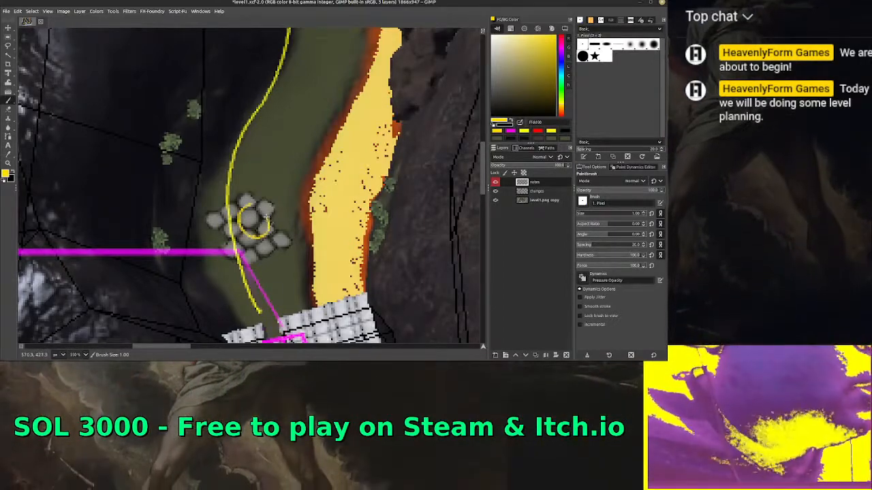
key(ctrl+z)
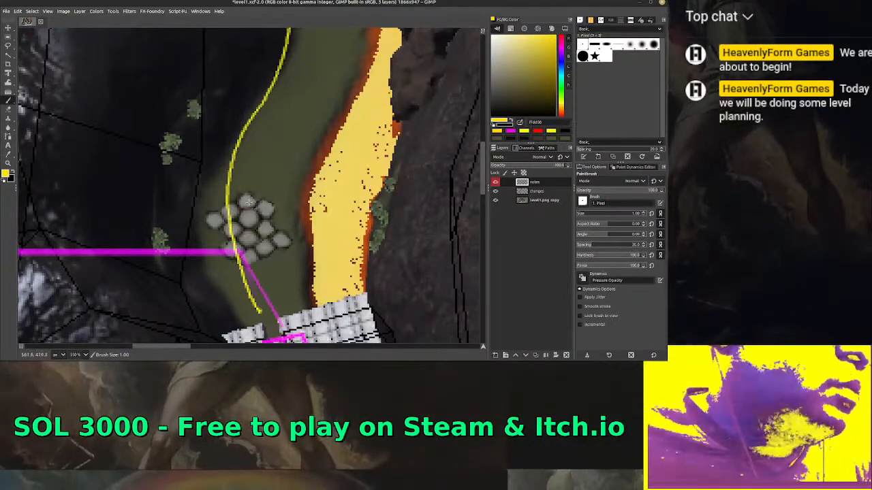
mouse_move(247, 203)
mouse_down()
mouse_move(234, 223)
mouse_move(273, 219)
mouse_move(260, 200)
mouse_up()
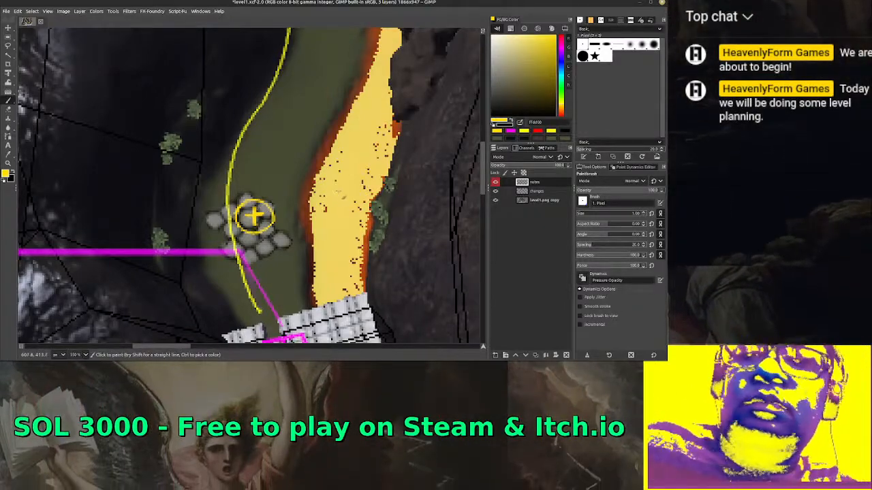
Erase the unwanted red enemy notes beside the collectible markers on the notes layer, using a smaller eraser
scroll(254, 215, down, 3)
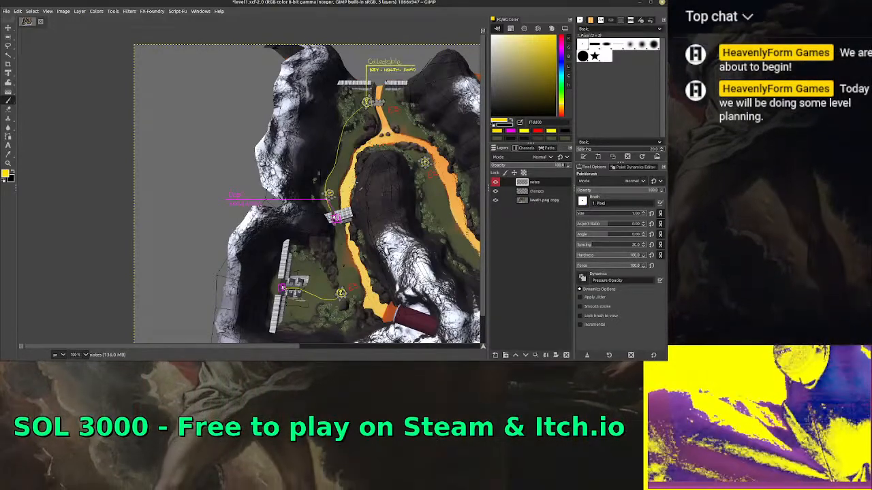
drag(351, 194, 235, 215)
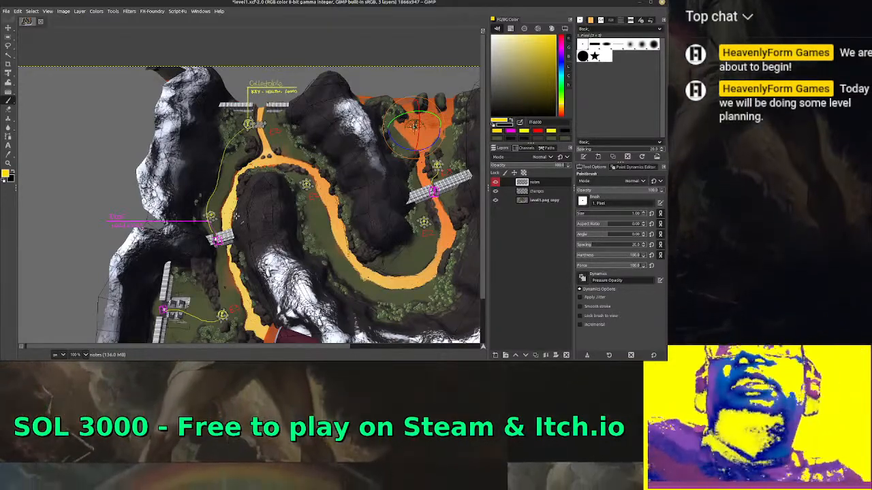
scroll(236, 217, down, 2)
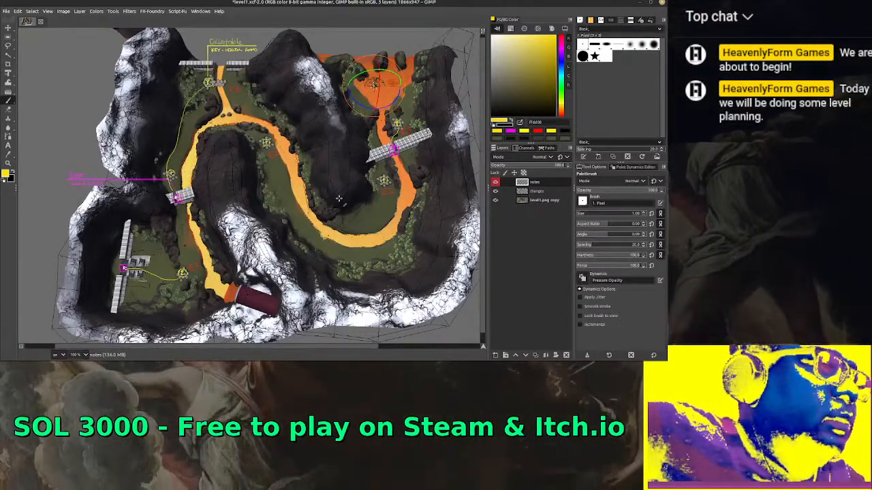
key(shift+e)
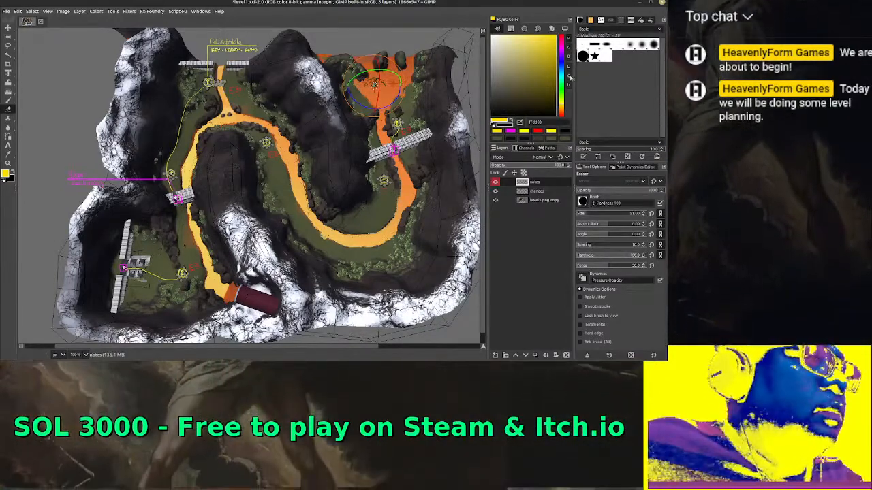
key(bracketleft)
key(bracketleft)
key(bracketleft)
key(bracketleft)
key(bracketleft)
key(bracketleft)
key(bracketleft)
key(bracketleft)
key(bracketleft)
key(bracketleft)
key(bracketleft)
key(bracketleft)
key(bracketleft)
key(bracketleft)
key(bracketleft)
key(bracketleft)
key(bracketleft)
key(bracketleft)
key(bracketleft)
key(bracketleft)
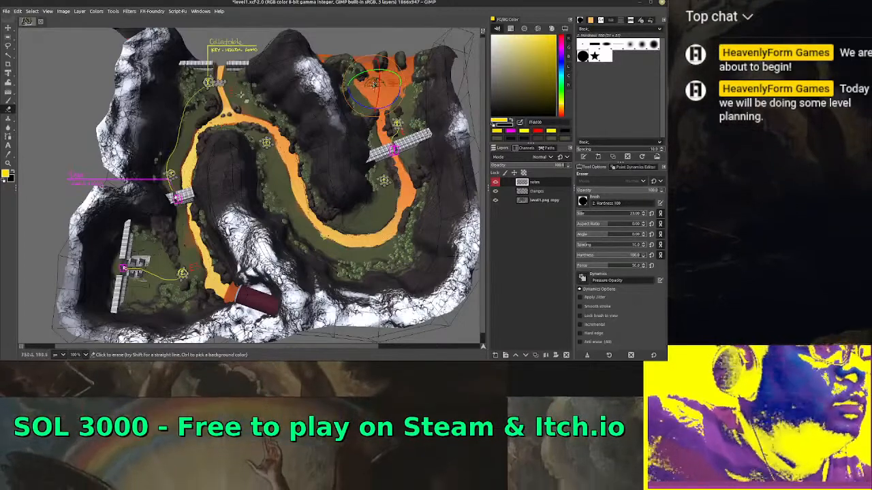
Complete the enemy label beside the northern collectible as E2 in red with the Paintbrush
key(n)
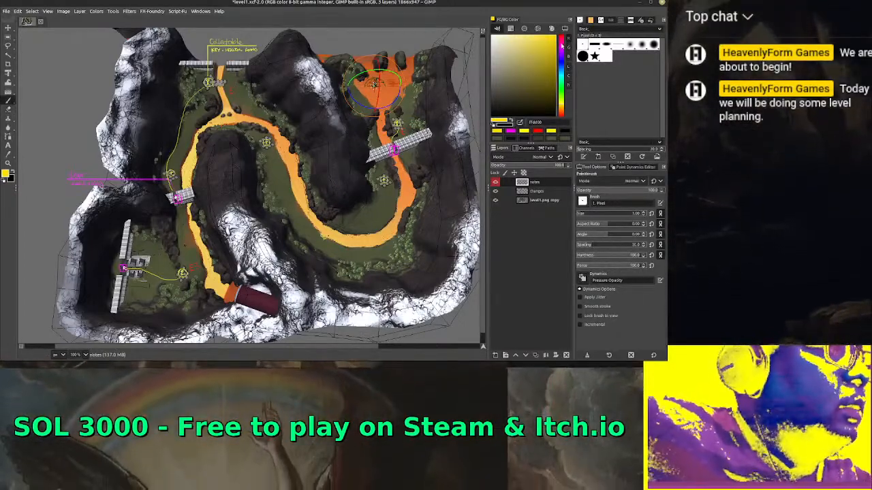
click(562, 35)
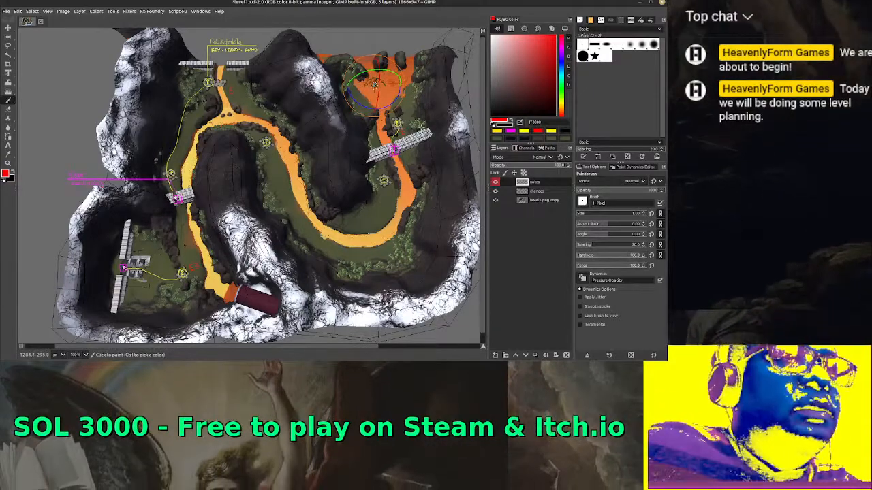
scroll(409, 136, up, 4)
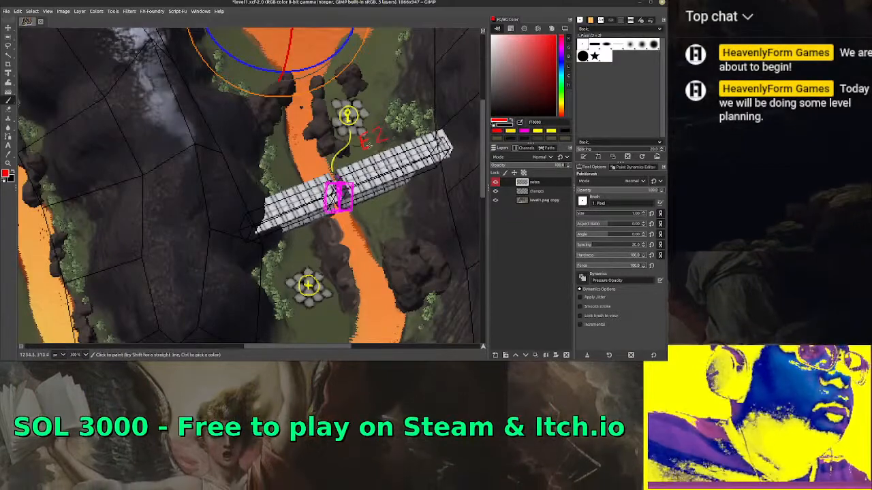
scroll(249, 184, left, 10)
scroll(248, 184, down, 2)
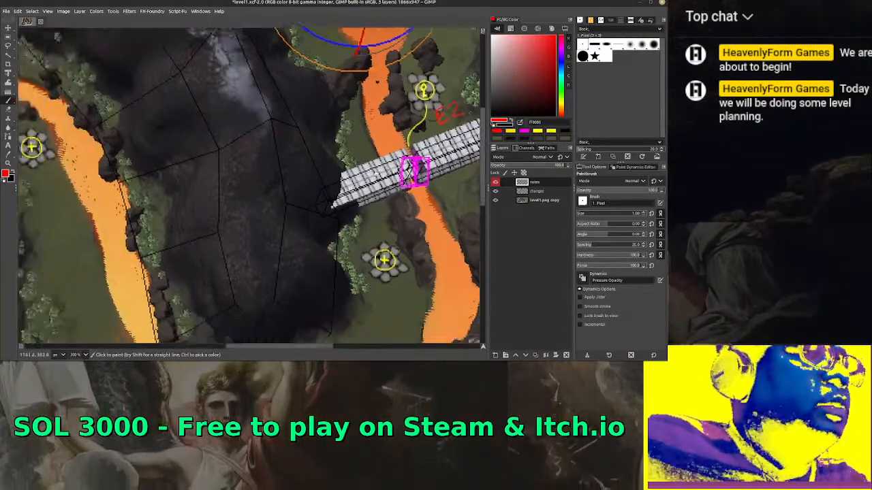
scroll(170, 82, up, 3)
scroll(171, 82, left, 3)
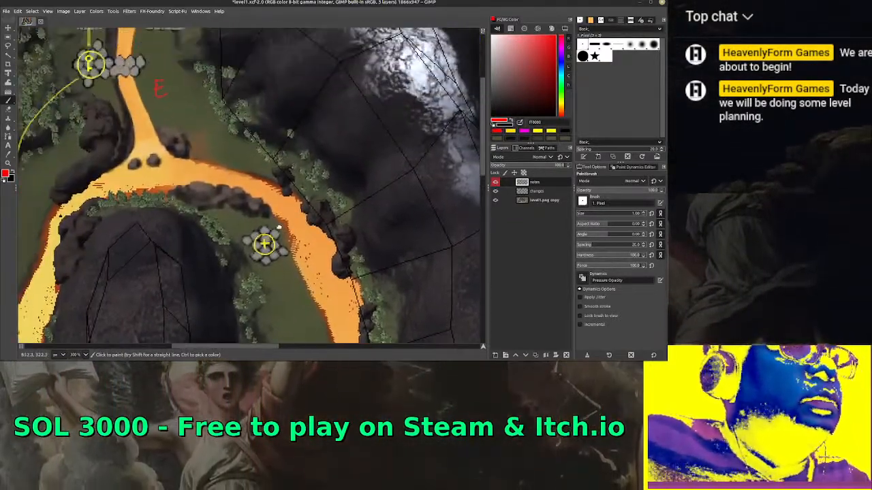
drag(170, 82, 181, 91)
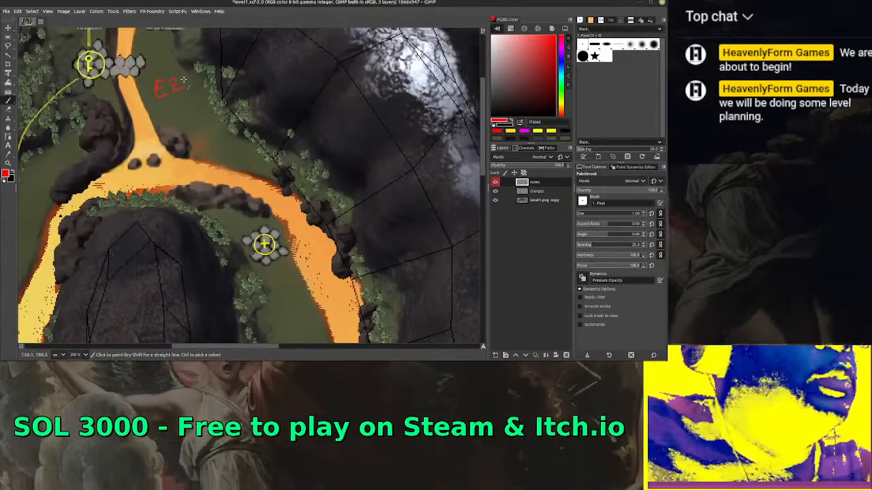
Save the annotated level image as level1.xcf under its existing name
scroll(347, 267, down, 2)
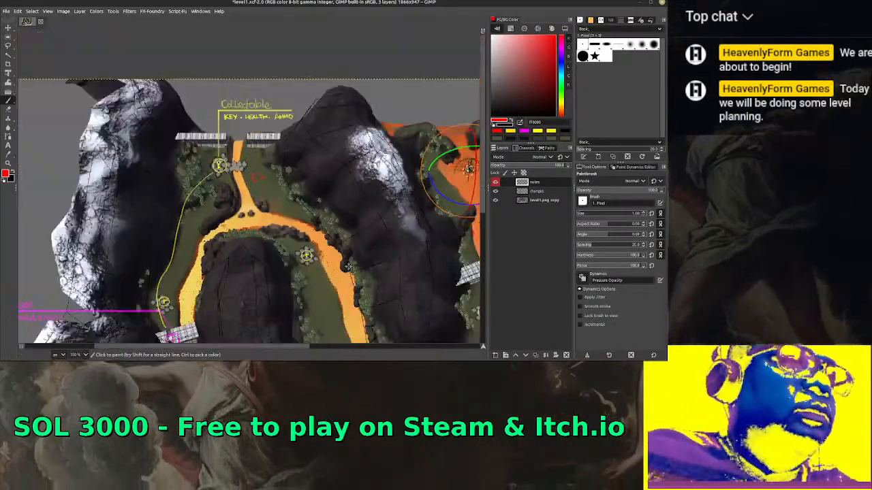
scroll(240, 261, down, 4)
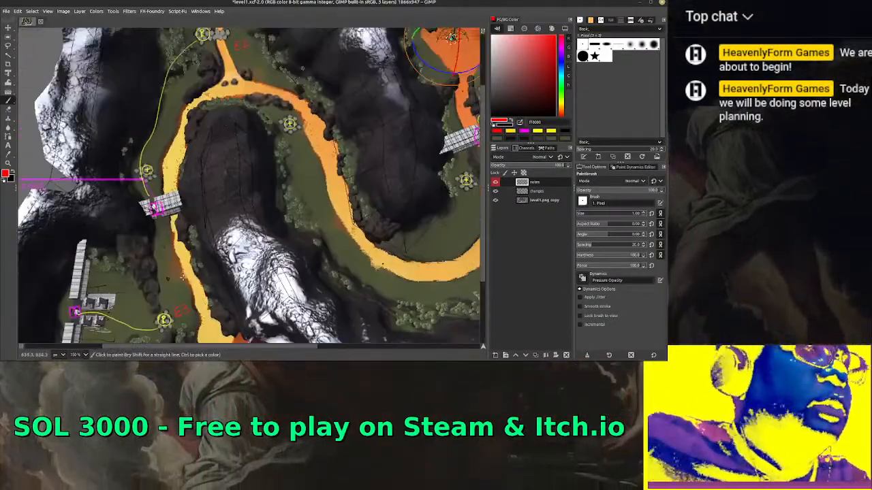
scroll(251, 167, up, 1)
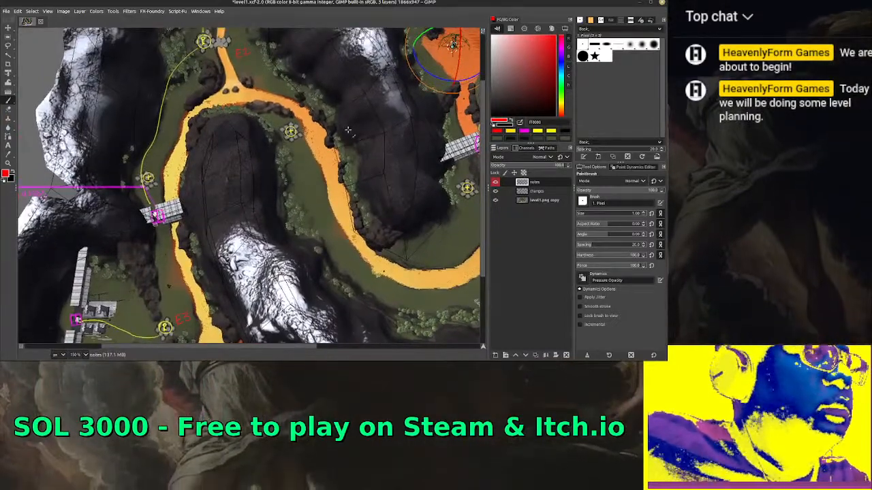
scroll(156, 158, up, 3)
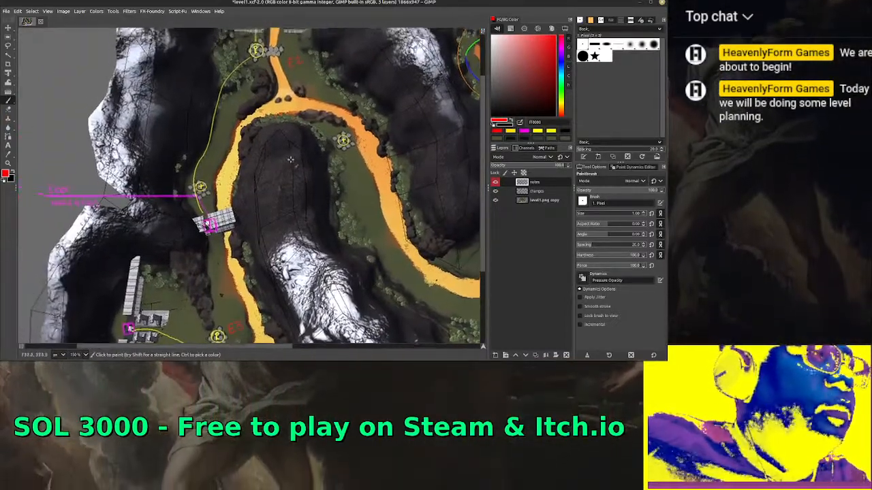
drag(140, 235, 288, 124)
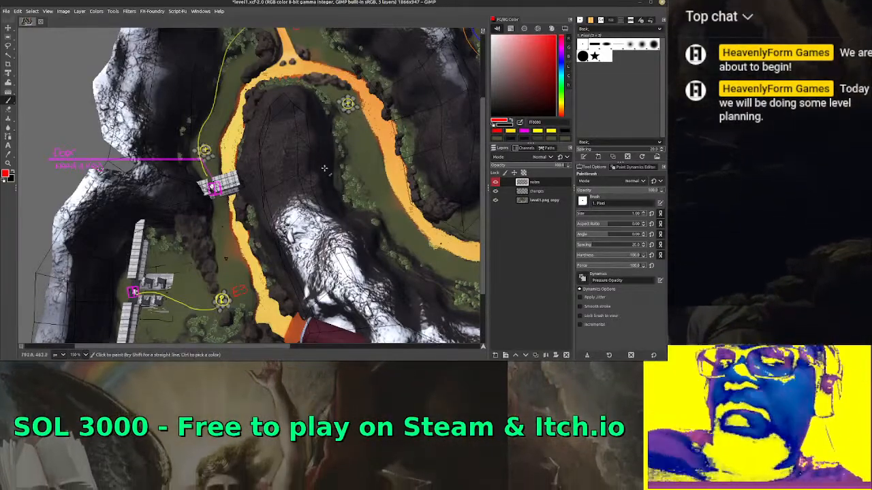
key(ctrl+s)
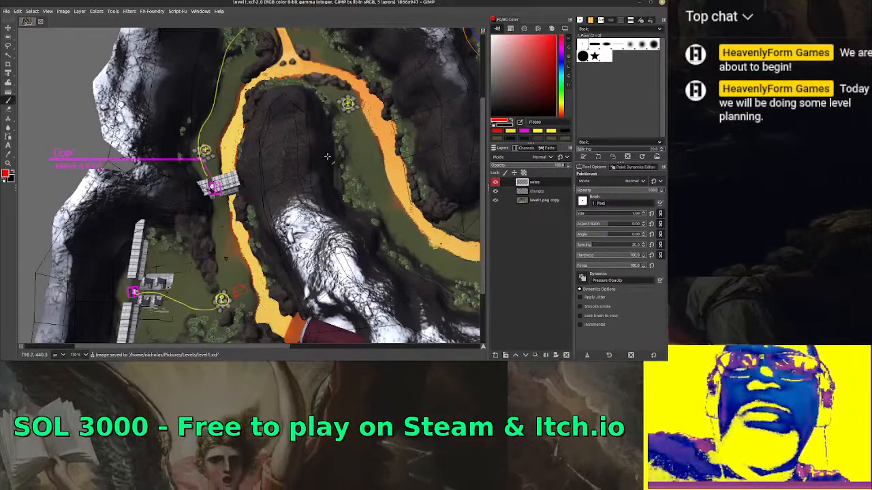
Draw a small cyan diamond marker on the grass beside the rocks southwest of the northern collectible on the notes layer
scroll(302, 161, up, 3)
scroll(302, 161, right, 3)
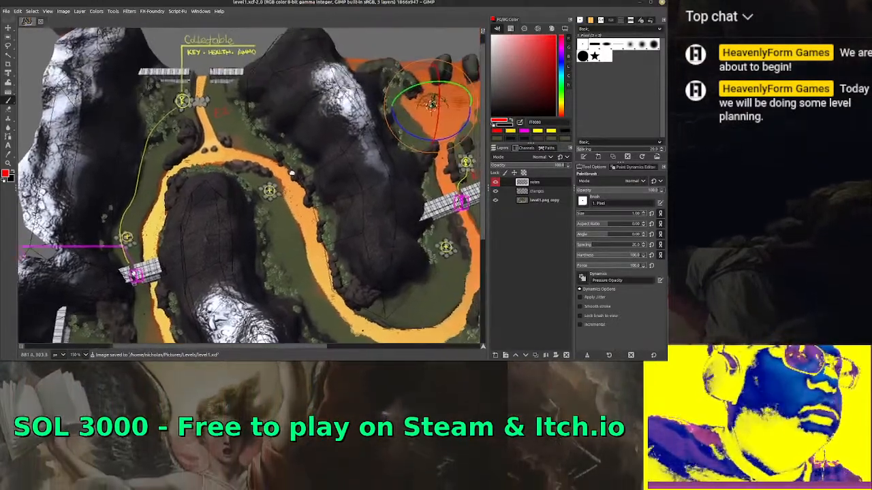
scroll(292, 152, right, 2)
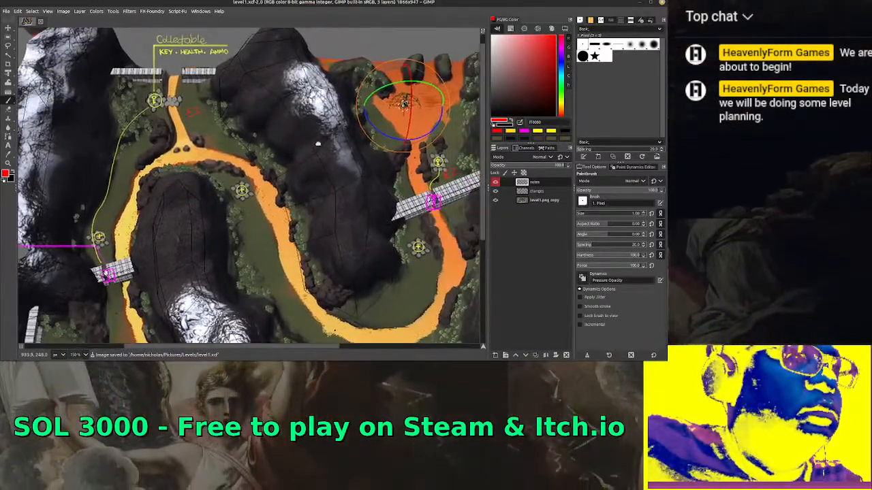
scroll(338, 130, up, 1)
scroll(335, 138, right, 1)
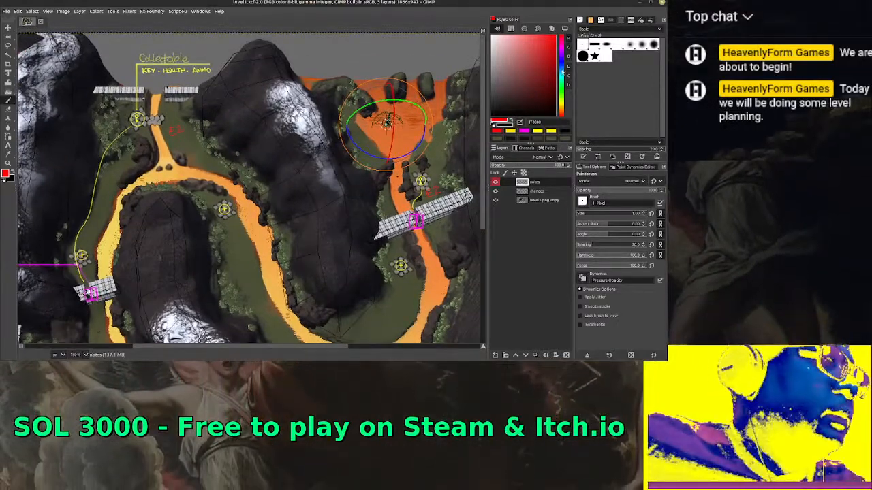
click(563, 68)
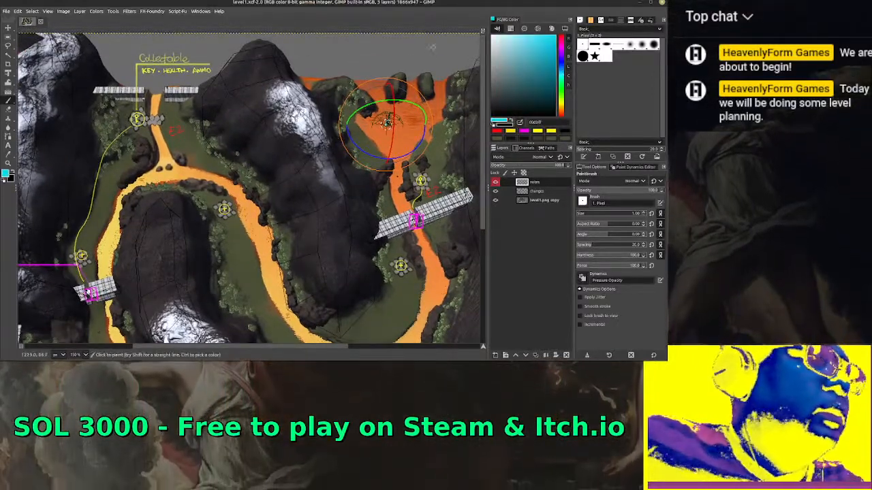
scroll(251, 191, left, 2)
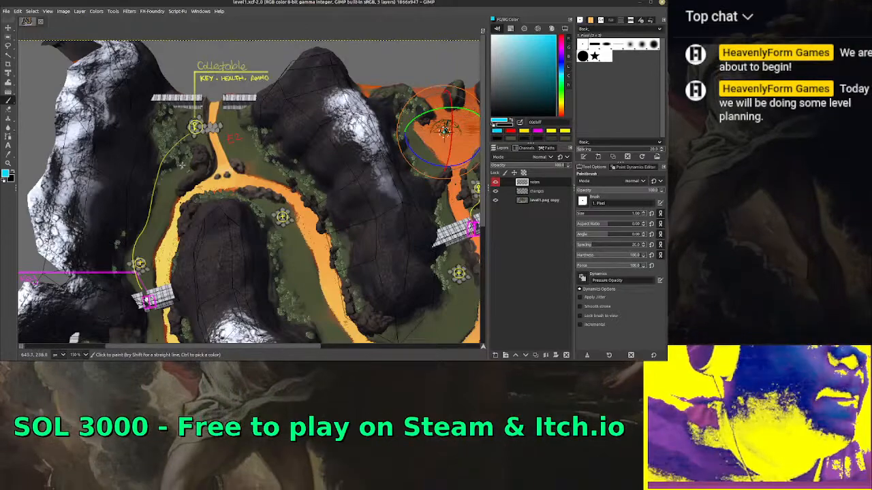
drag(181, 166, 184, 172)
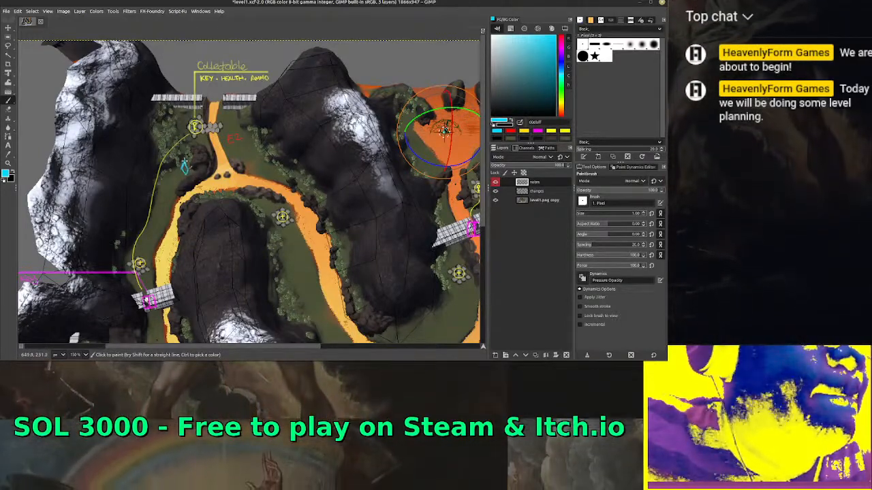
Draw a second cyan diamond marker on the grass just below the southeastern bend of the lava river
scroll(323, 80, down, 2)
scroll(323, 80, down, 5)
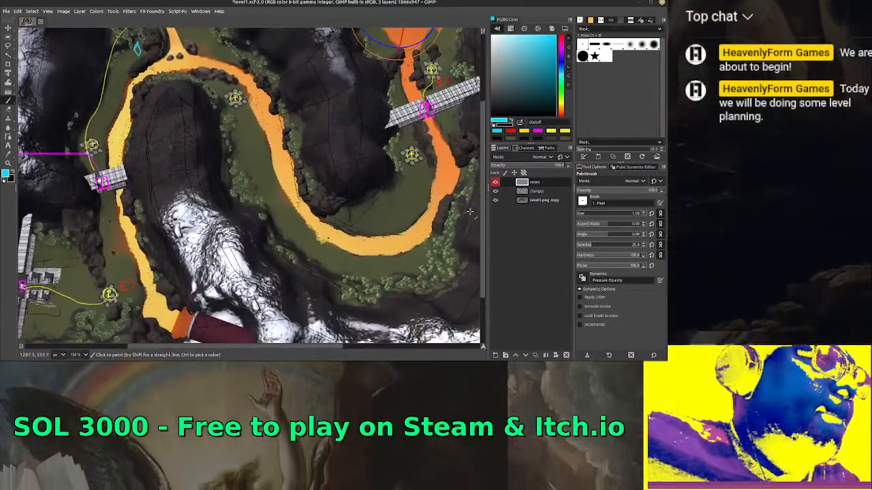
scroll(470, 212, up, 4)
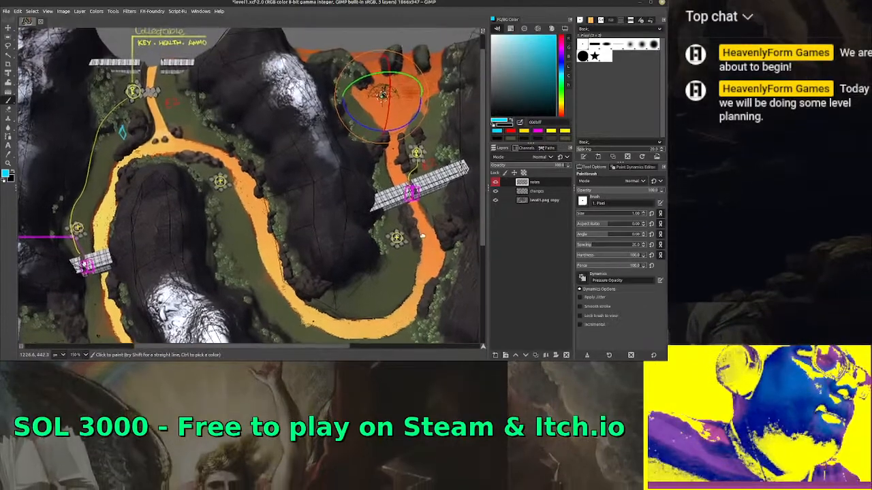
scroll(422, 230, down, 3)
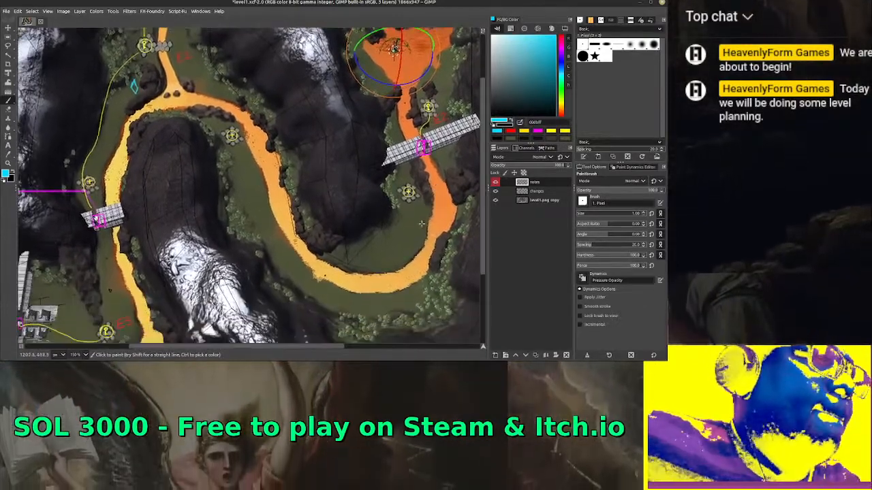
scroll(422, 223, down, 2)
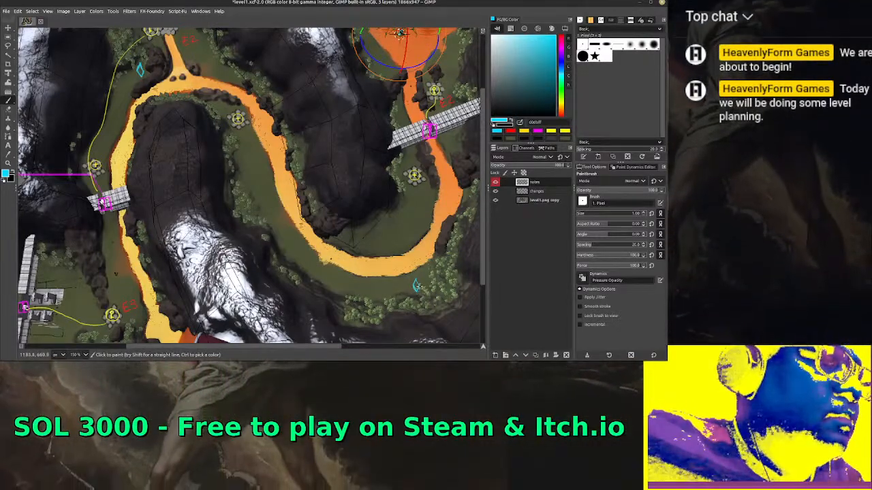
Make the changes layer active and set the Paintbrush to the 2. Hardness 100 brush at size 20
scroll(415, 286, down, 3)
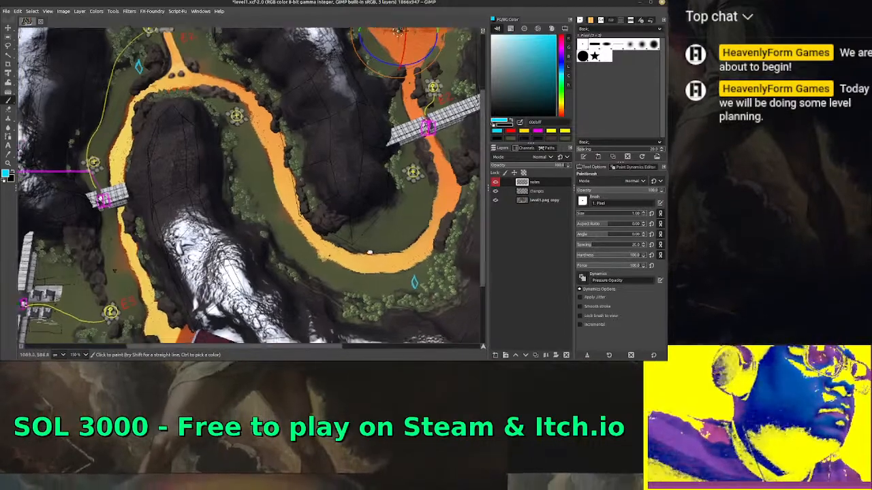
scroll(429, 232, left, 3)
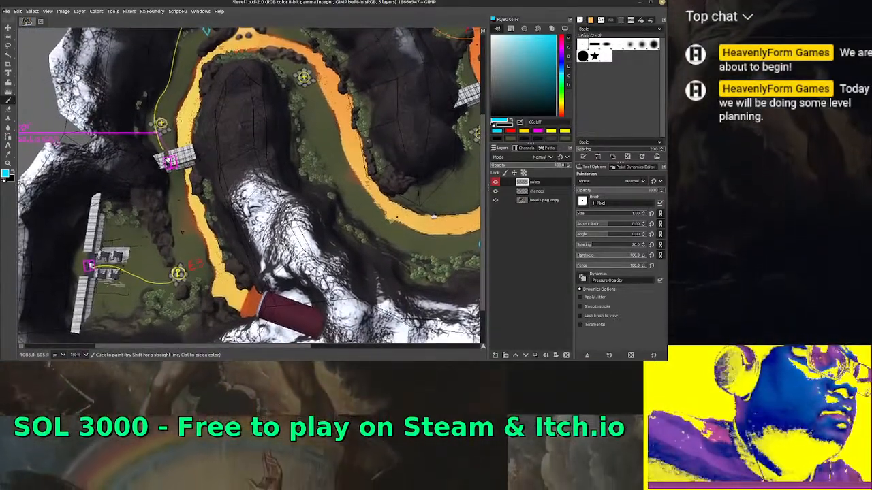
scroll(249, 187, down, 1)
scroll(248, 187, up, 3)
scroll(249, 188, right, 3)
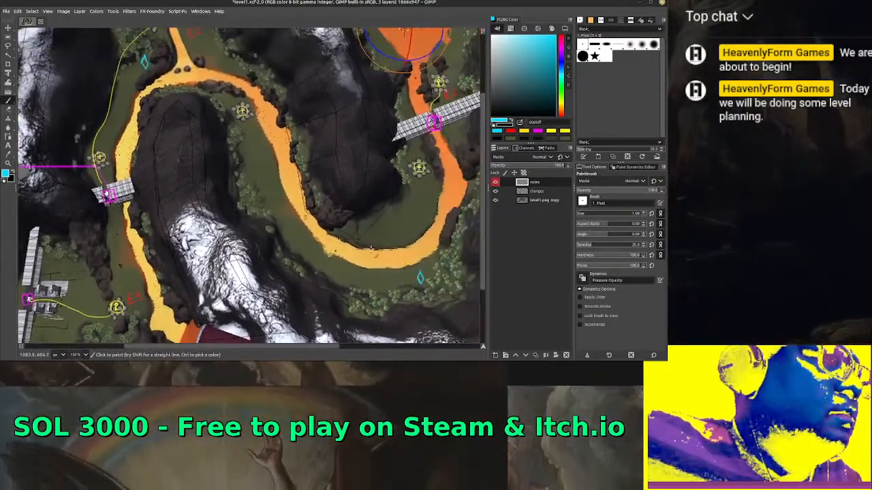
click(538, 190)
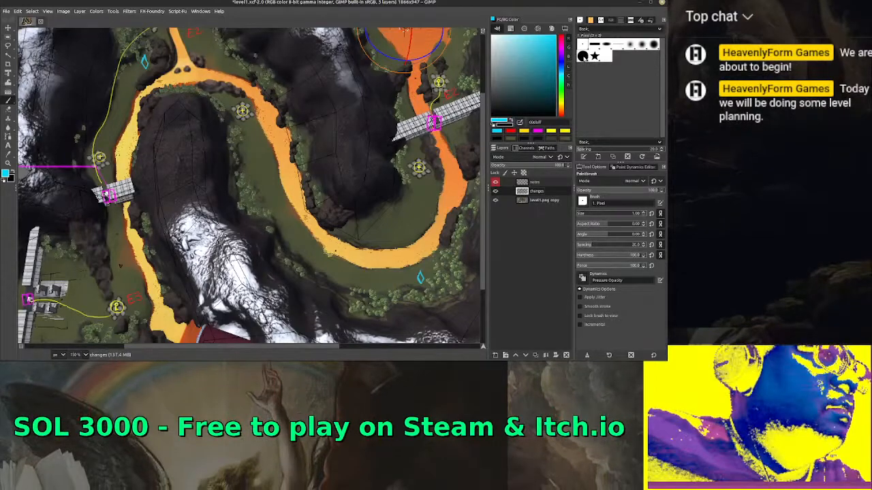
click(582, 56)
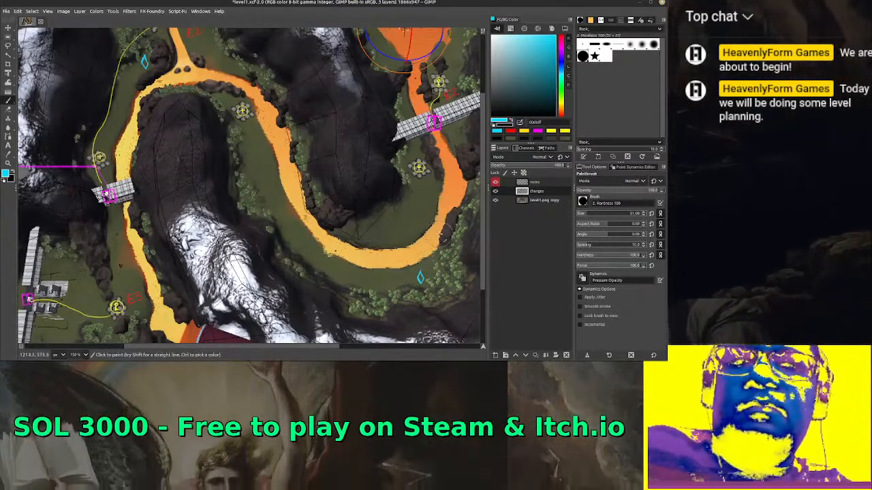
key(bracketleft)
key(bracketleft)
key(bracketleft)
key(bracketleft)
key(bracketleft)
key(bracketleft)
key(bracketleft)
key(bracketleft)
key(bracketleft)
key(bracketleft)
key(bracketleft)
key(bracketleft)
key(bracketleft)
key(bracketleft)
key(bracketleft)
key(bracketleft)
key(bracketleft)
key(bracketleft)
key(bracketleft)
key(bracketleft)
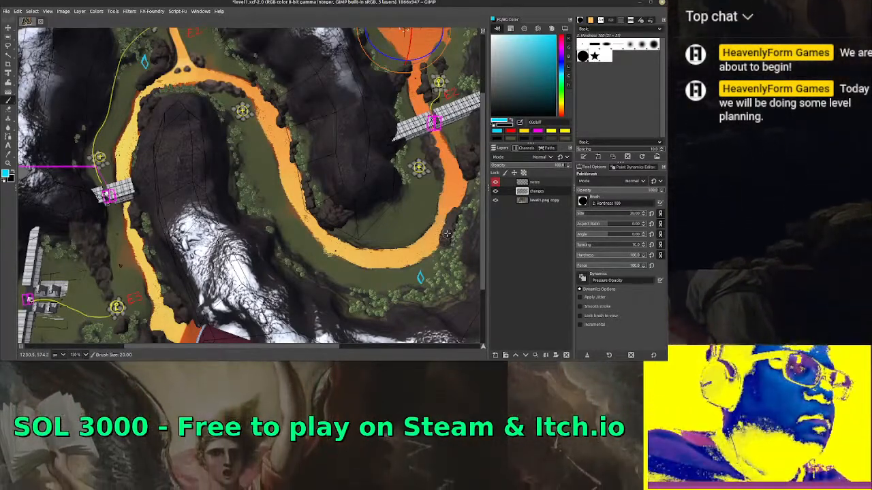
Sample the dark gray-brown rock colour beside the lava's eastern bend, and toggle the changes layer's visibility off and on
ctrl+click(436, 225)
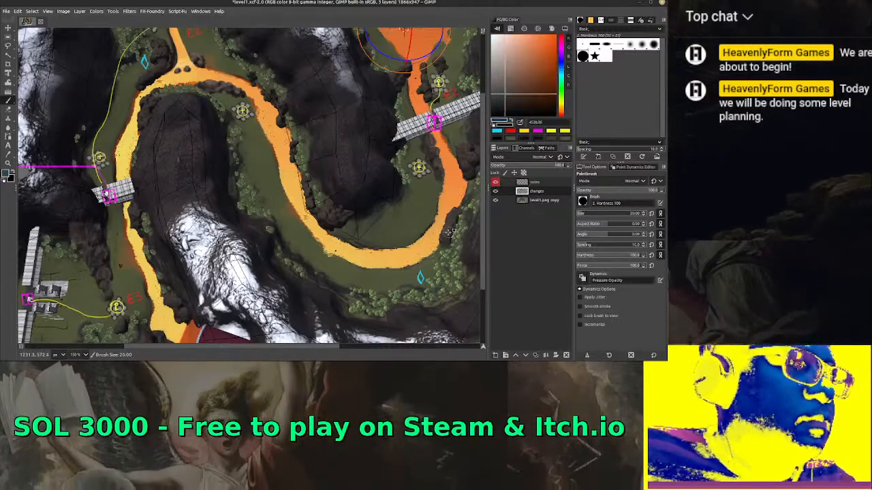
click(495, 192)
click(495, 191)
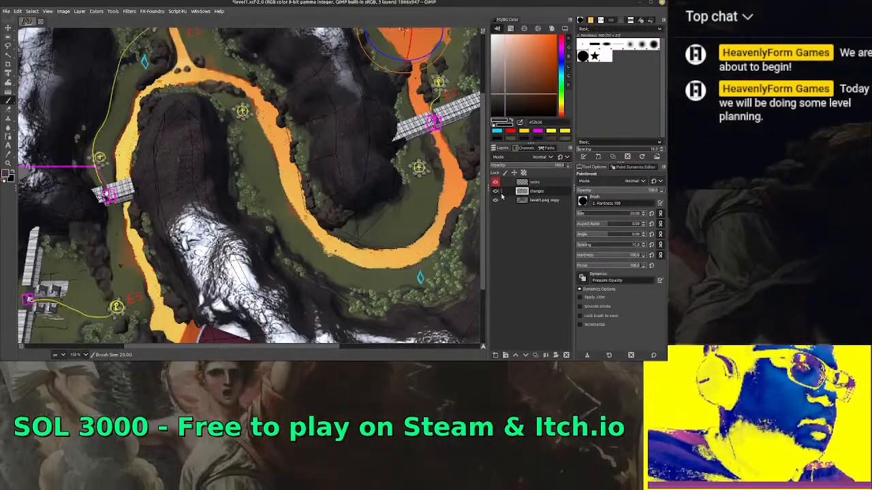
Paint the gray-brown rock base along the lava's southeastern bend, and set the brush to size 10 with a sampled near-black rock shade
ctrl+click(434, 252)
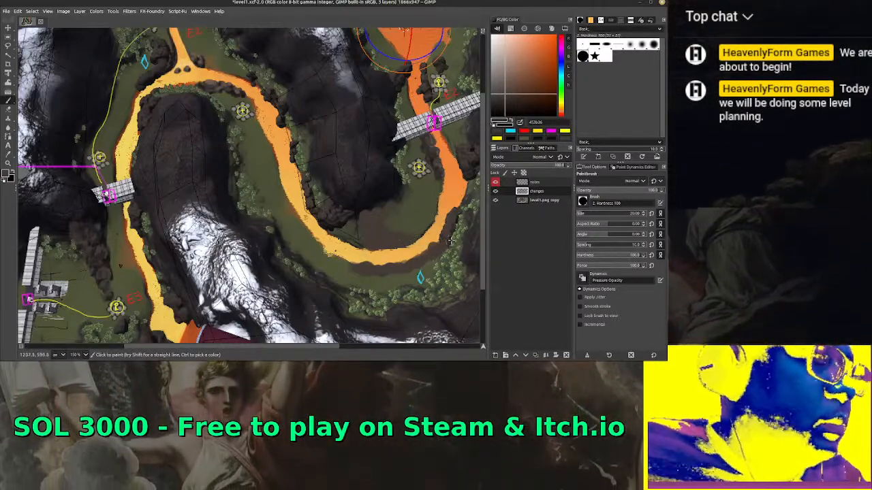
key(bracketleft)
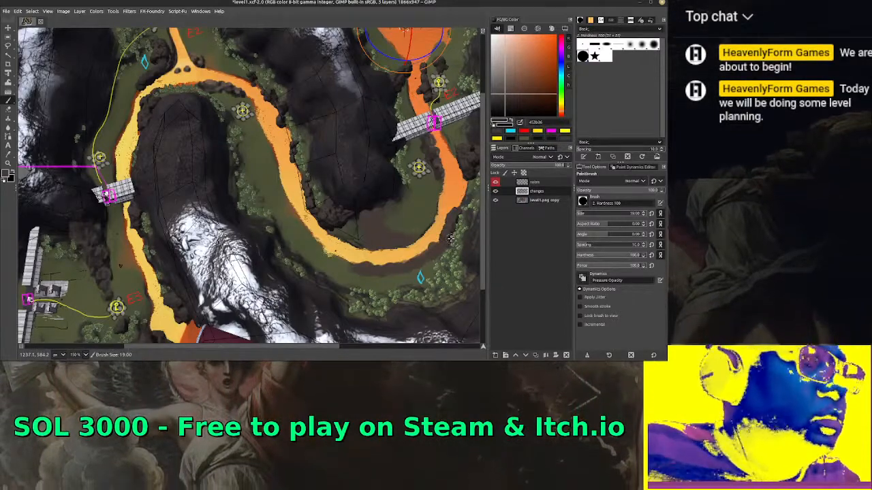
key(bracketleft)
key(bracketleft)
key(bracketleft)
key(bracketleft)
key(bracketleft)
key(bracketleft)
key(bracketleft)
key(bracketleft)
key(bracketleft)
ctrl+click(447, 240)
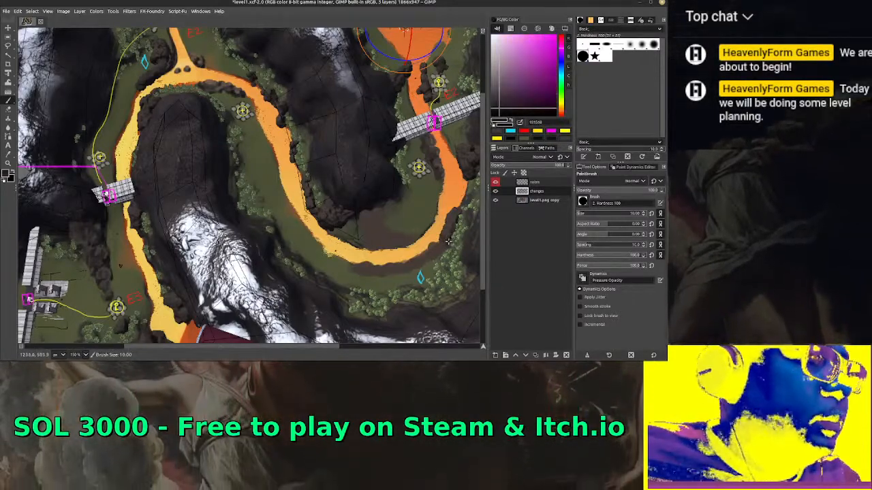
ctrl+click(374, 206)
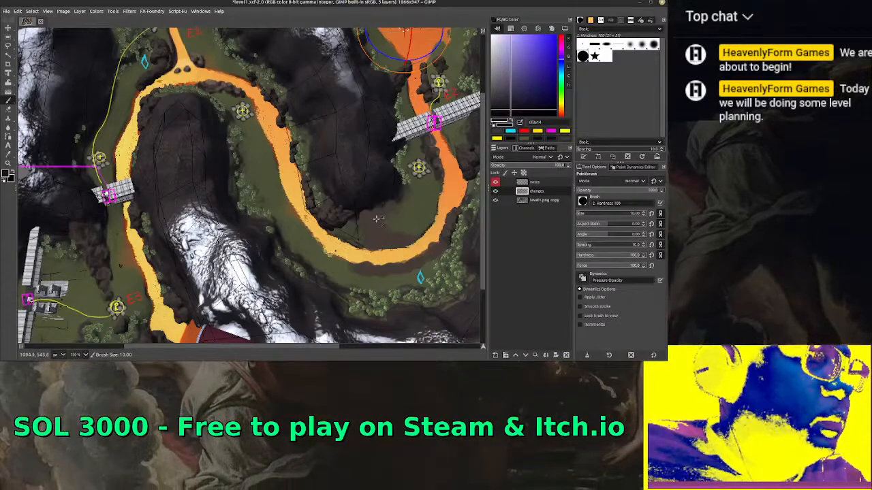
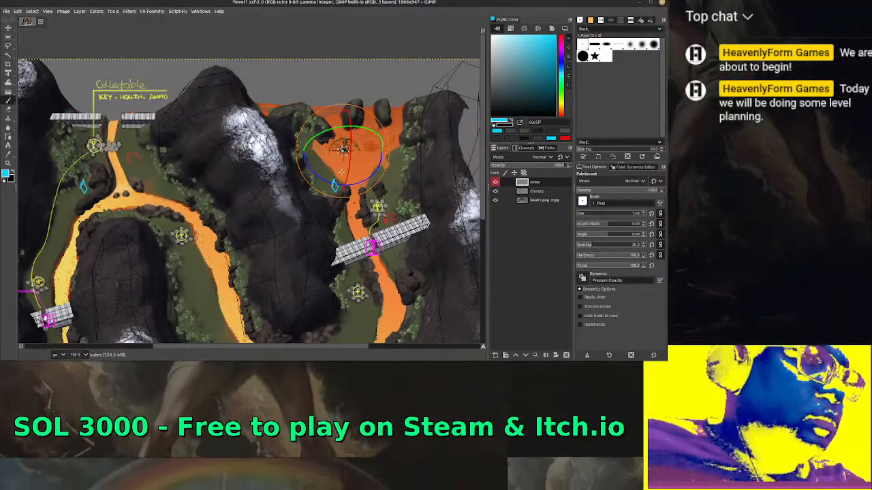
Draw a cyan leader line from the southeastern diamond marker across the eastern mountain and hand-letter "Special Item" above it on the notes layer
drag(369, 126, 428, 70)
drag(368, 204, 295, 32)
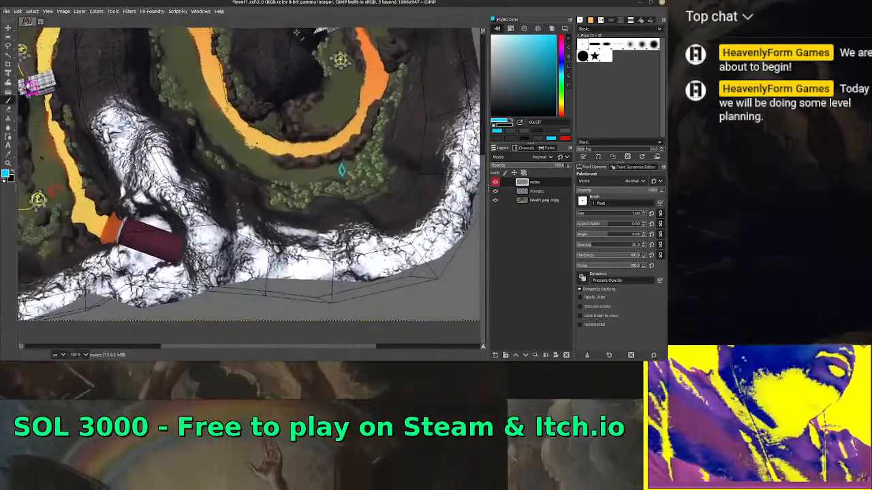
drag(433, 158, 389, 214)
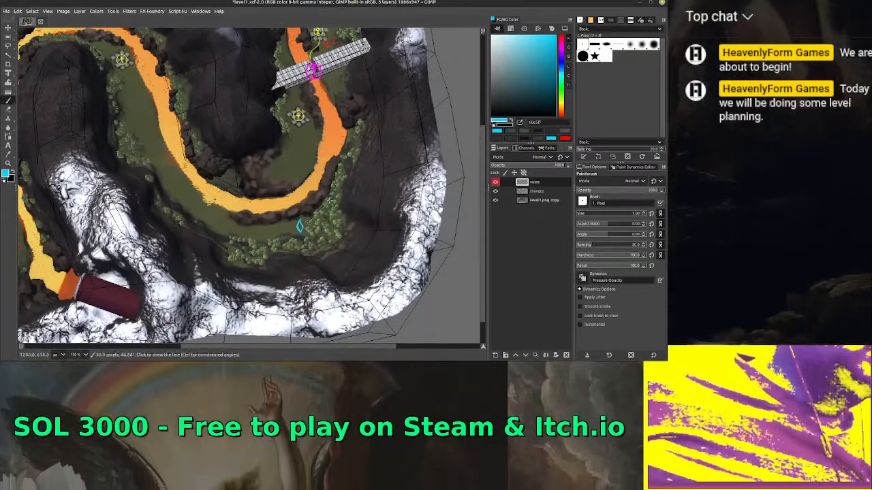
shift+click(374, 174)
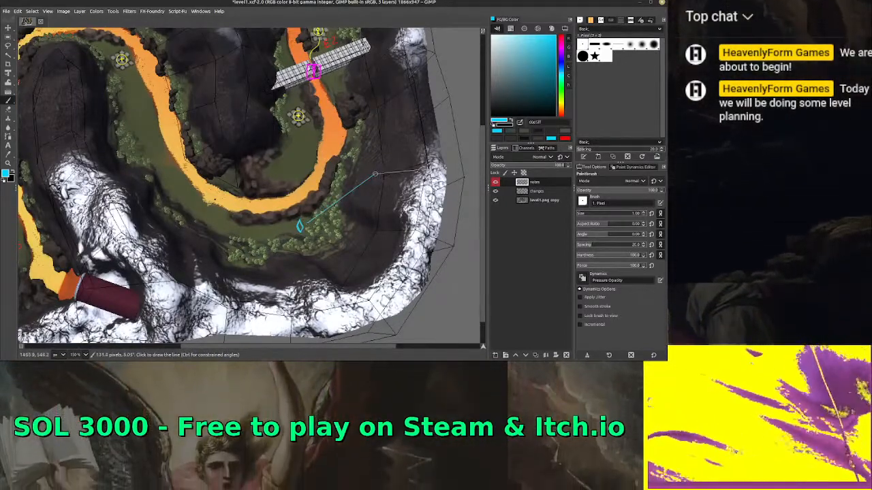
shift+click(469, 174)
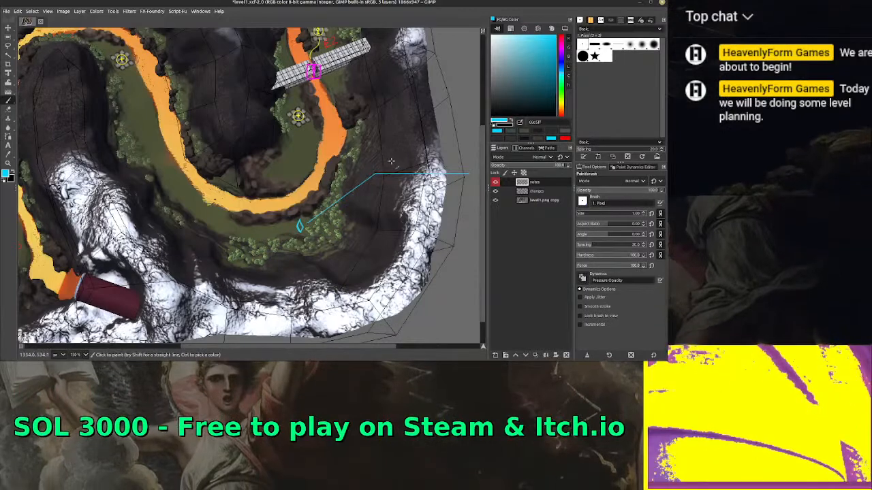
drag(391, 161, 393, 168)
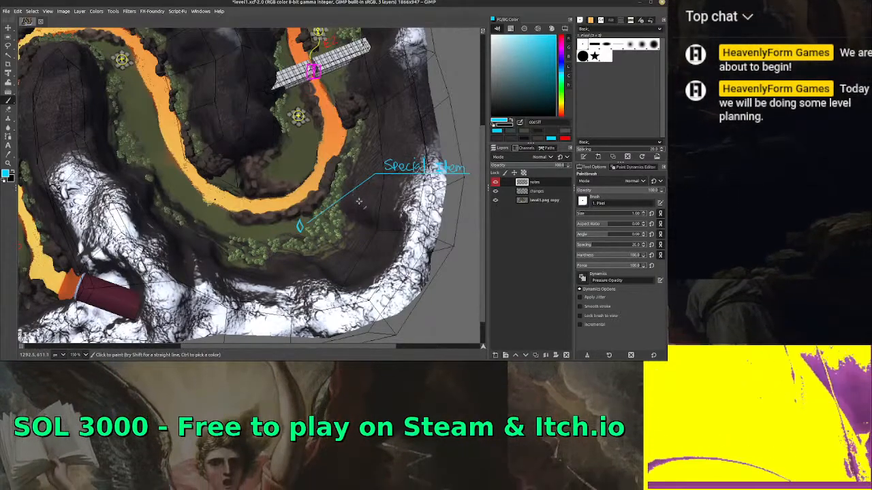
Sample the muted olive colour beside the lava river's southern bend with the Color Picker, and save the image
mouse_move(353, 207)
mouse_down()
mouse_move(425, 178)
mouse_move(347, 213)
mouse_up()
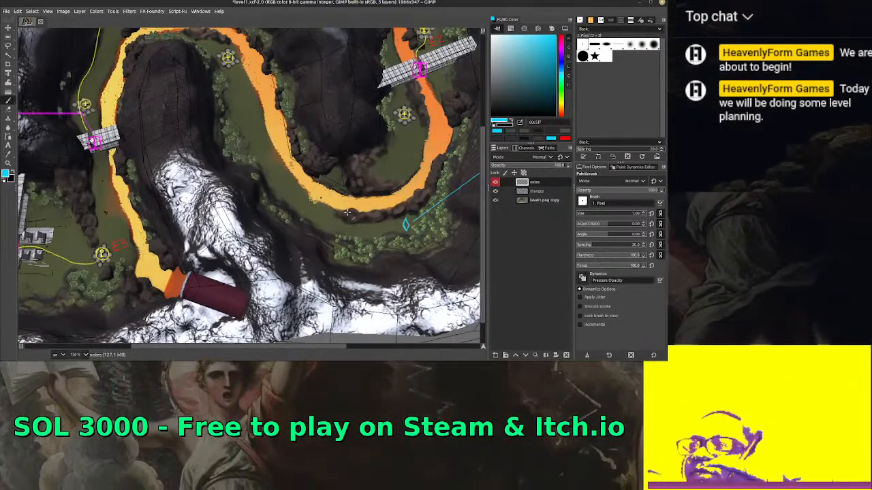
key(o)
click(347, 213)
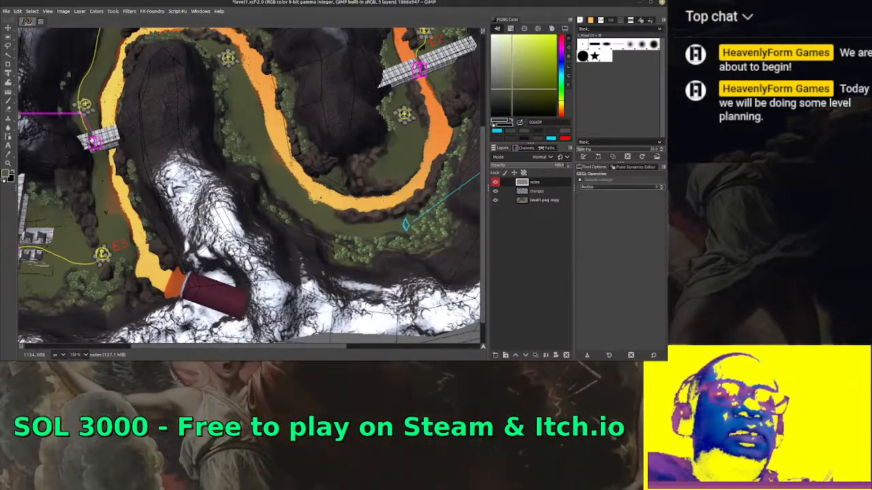
scroll(384, 181, right, 2)
scroll(386, 169, up, 1)
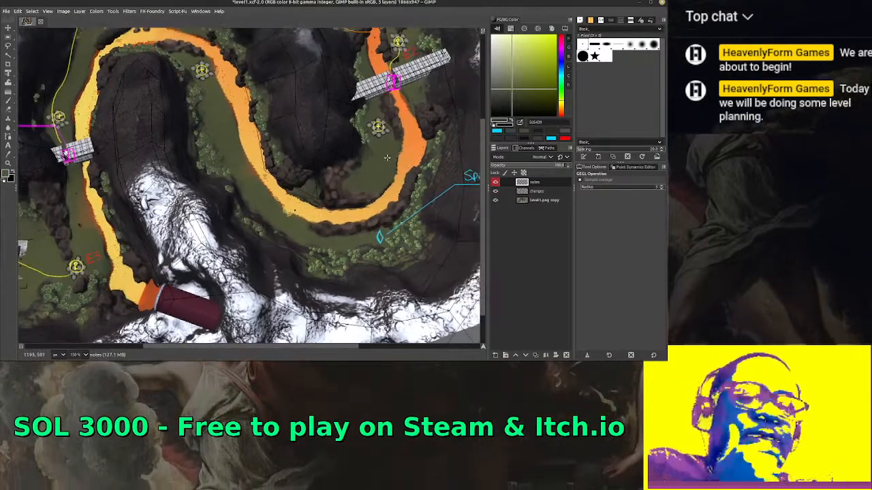
scroll(368, 156, down, 4)
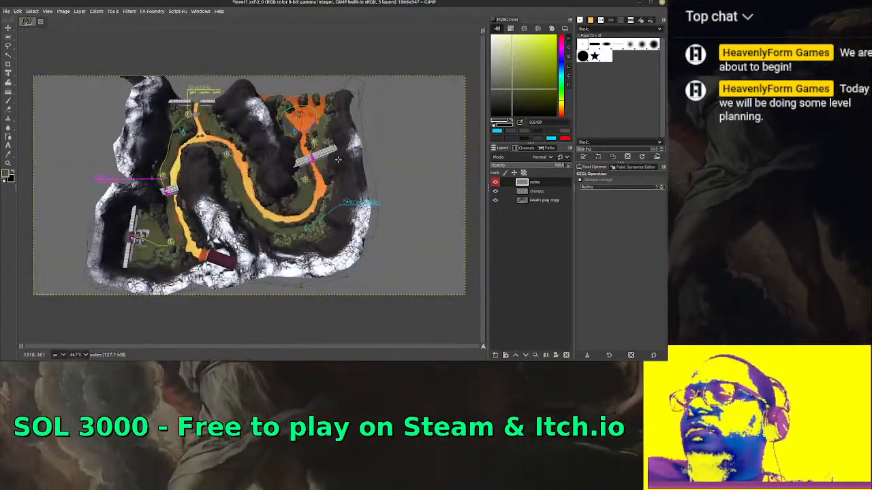
key(ctrl+s)
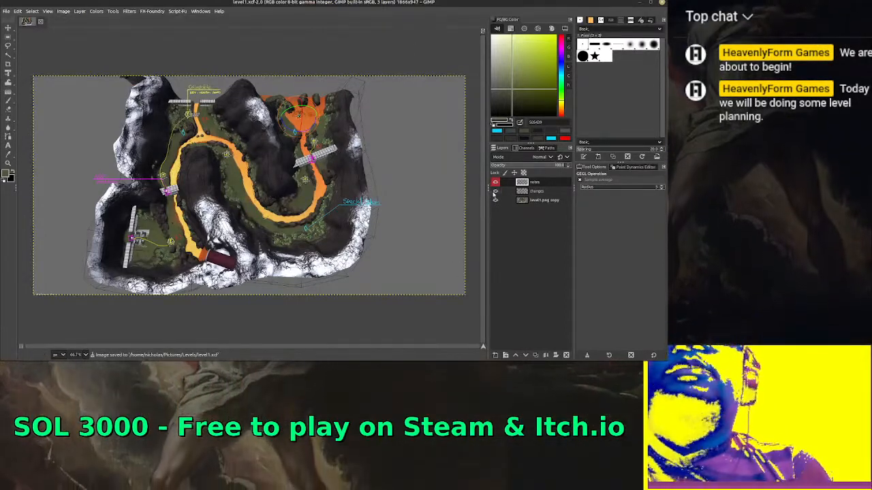
Compare the original map with the edited one by toggling the visibility of the changes and notes layers, leaving both shown
click(495, 192)
click(495, 192)
click(495, 192)
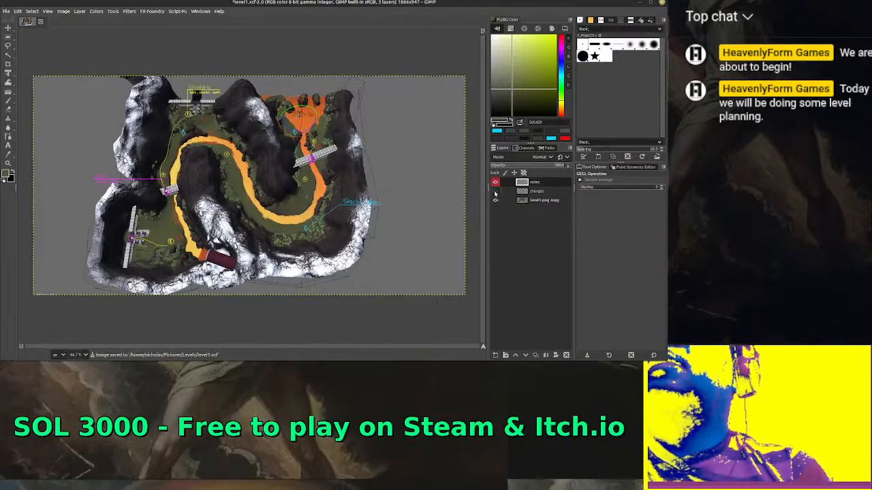
click(495, 192)
click(495, 192)
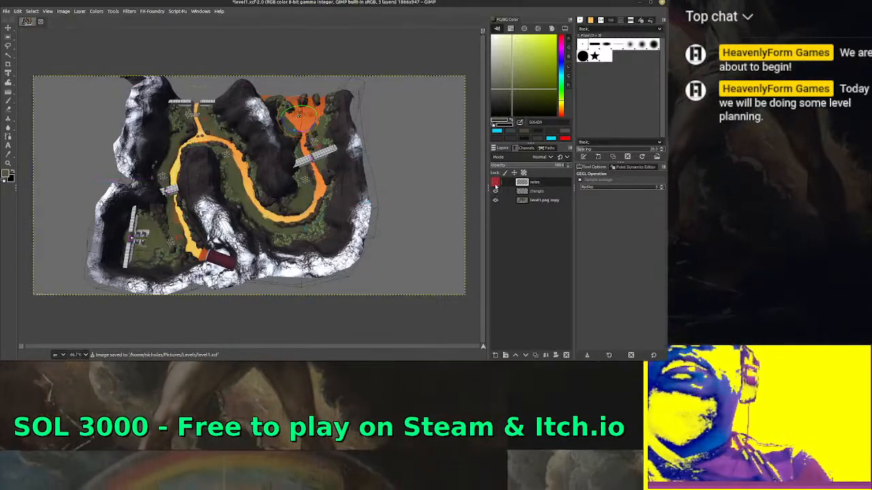
click(495, 191)
click(495, 190)
click(496, 191)
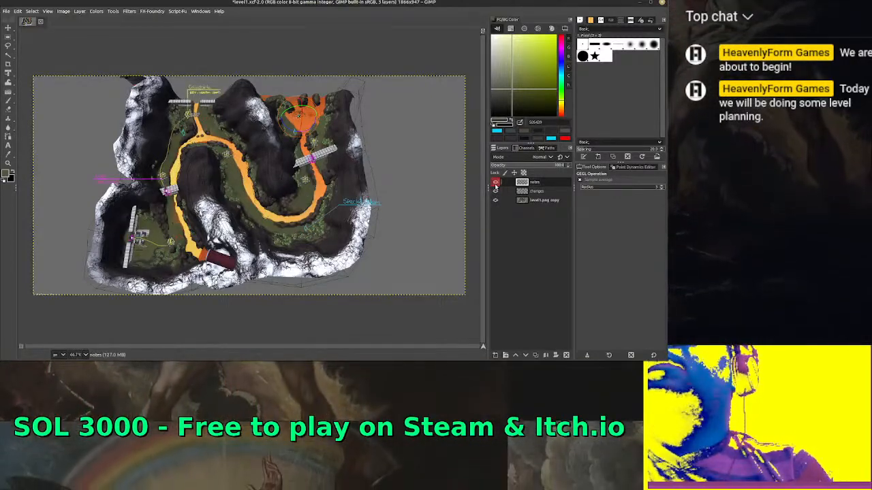
click(495, 191)
click(495, 192)
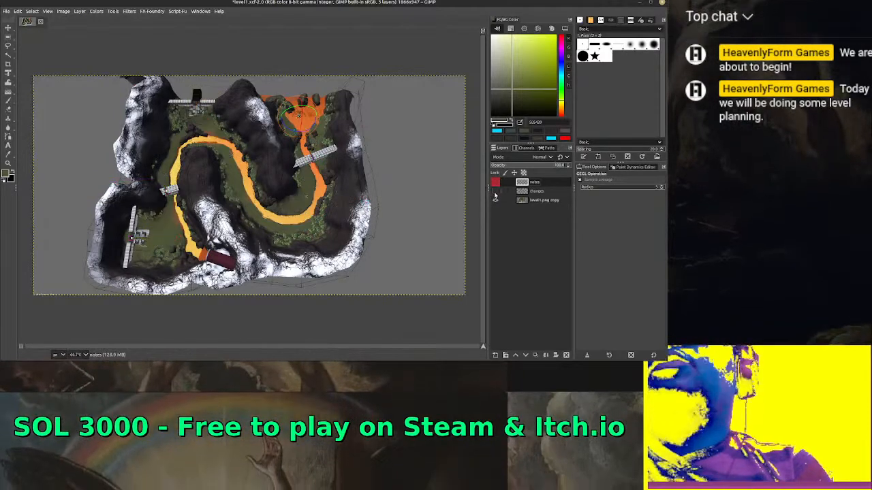
click(495, 192)
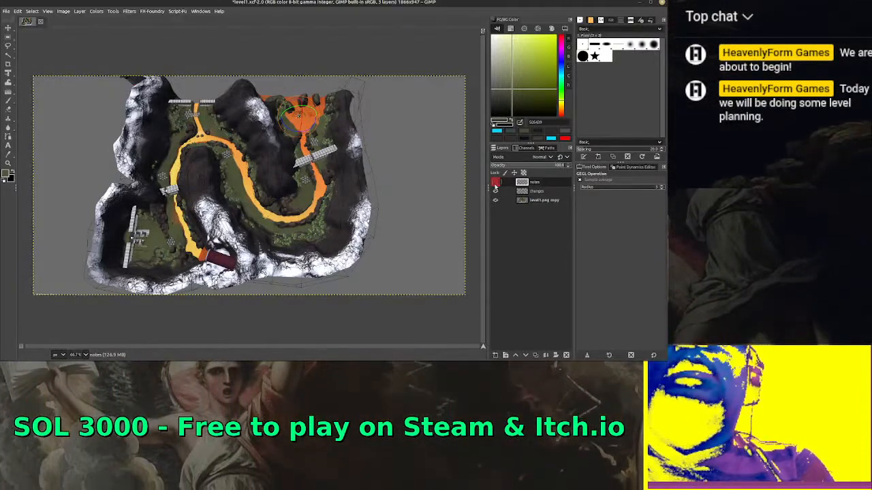
click(495, 183)
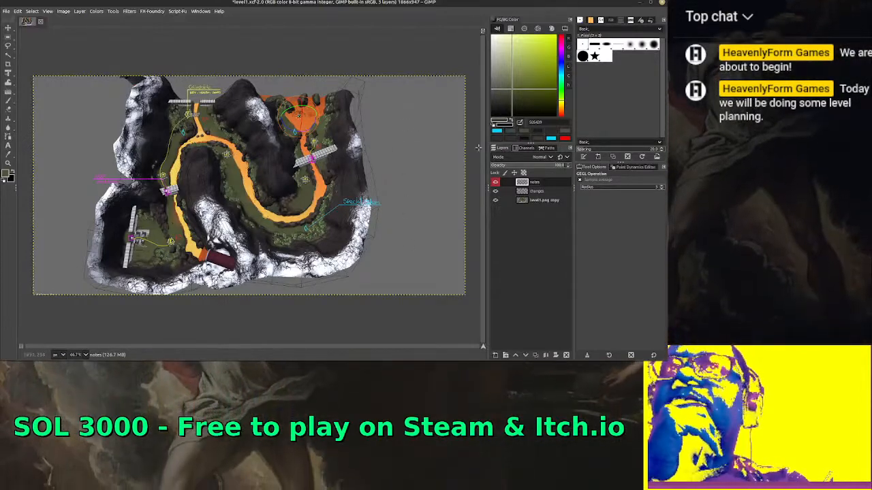
Create a new transparent layer named Key above the notes layer, and save the image
click(495, 356)
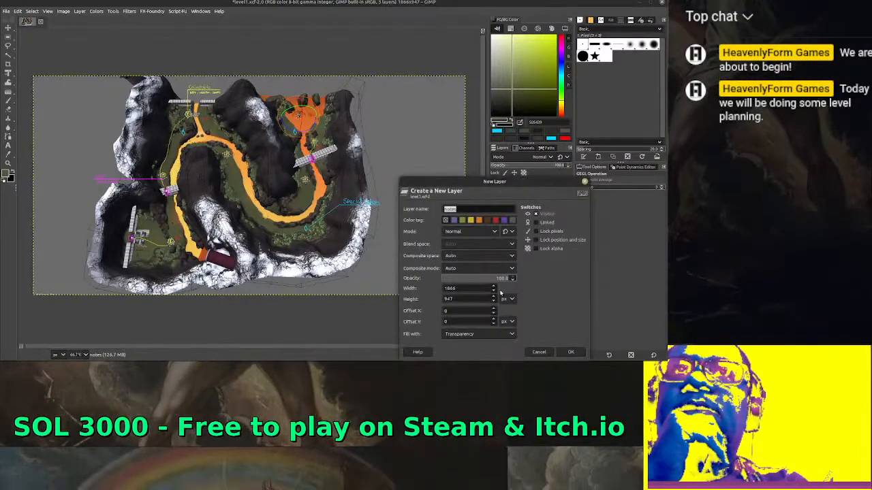
text(Ke)
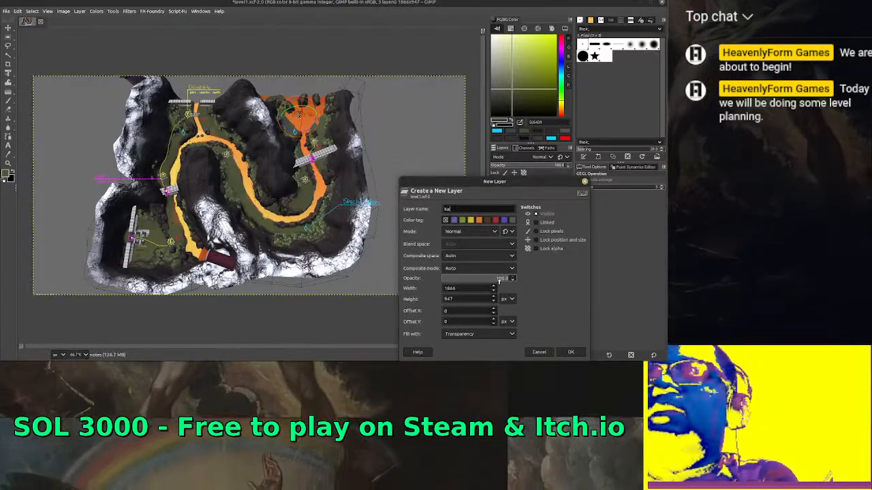
text(y)
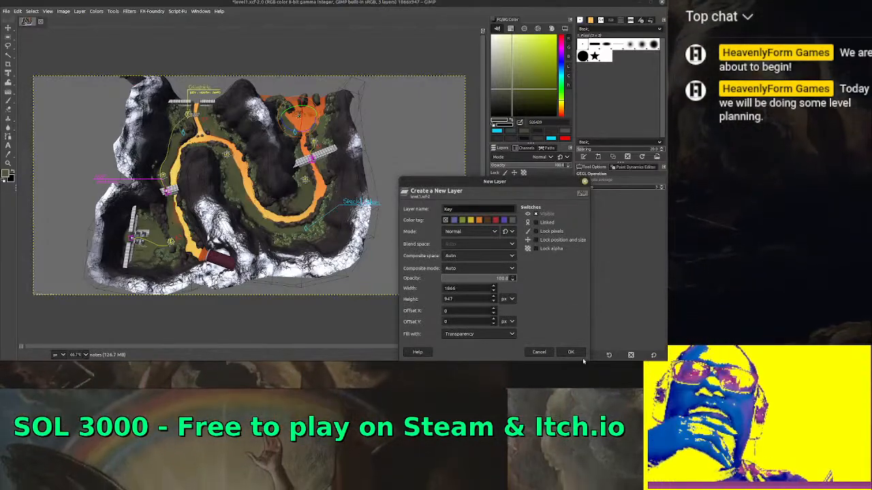
click(578, 352)
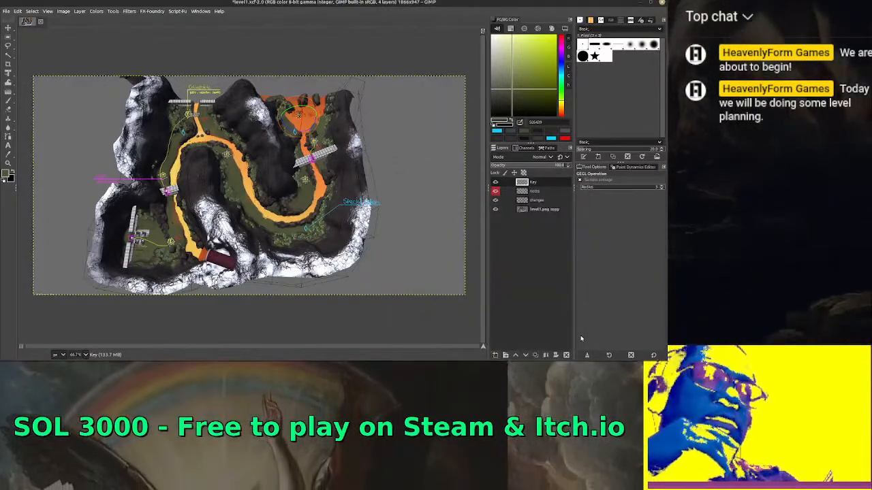
key(ctrl+s)
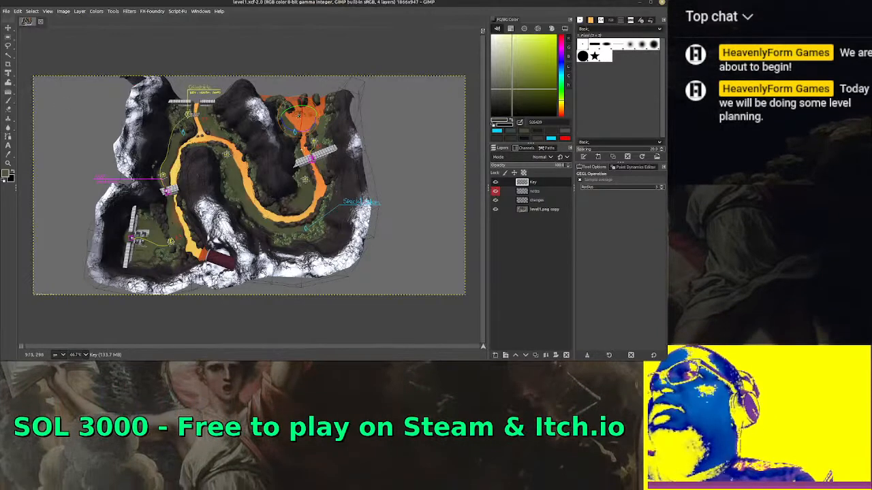
Activate Rectangle Select, duplicate the Key layer, and place the copy directly below the original
mouse_move(8, 37)
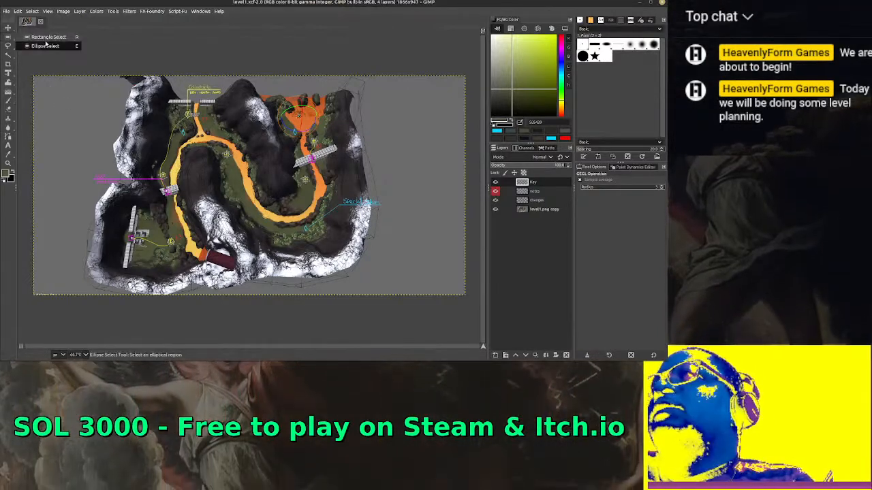
click(48, 38)
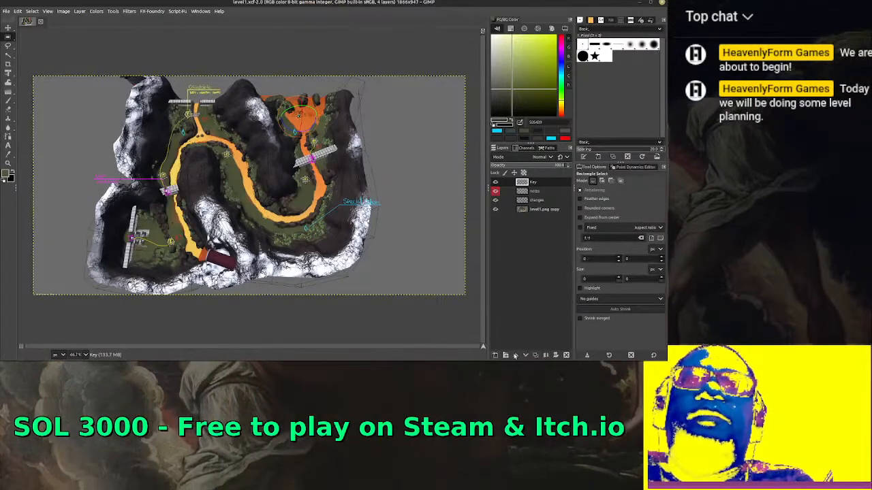
click(535, 356)
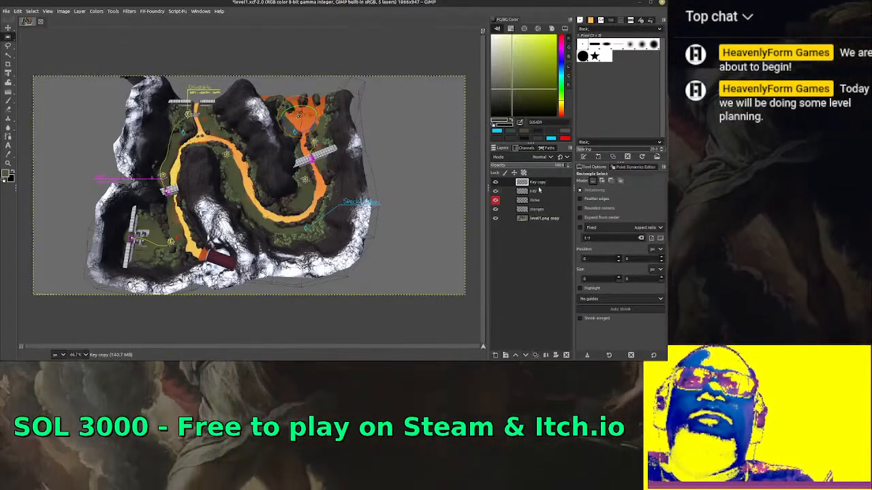
drag(542, 186, 533, 192)
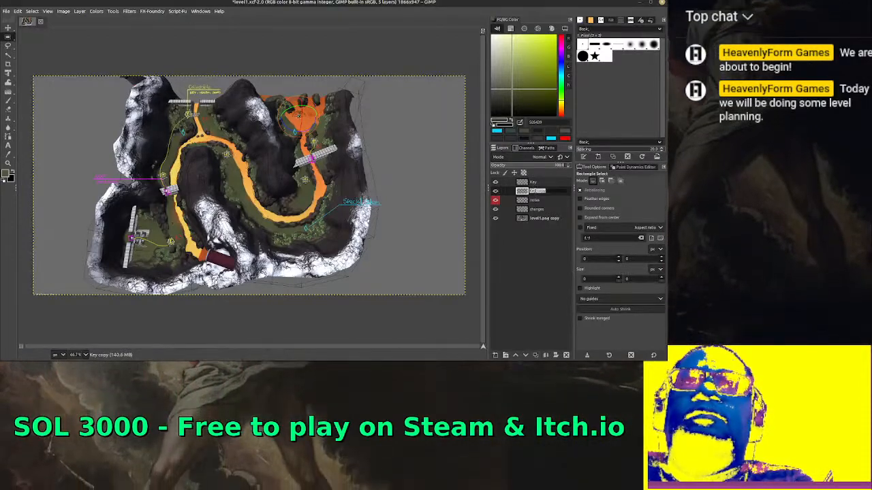
Rename the duplicated Key layer as KeyBox
double_click(537, 190)
click(538, 192)
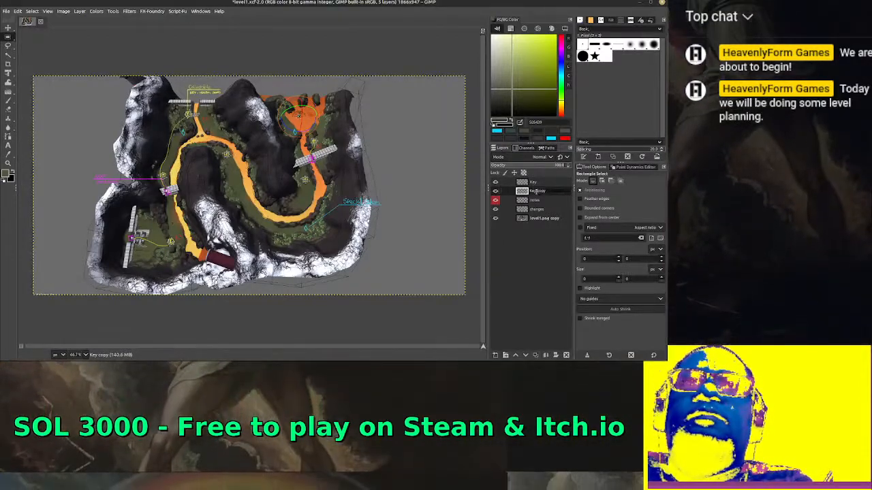
text(bal)
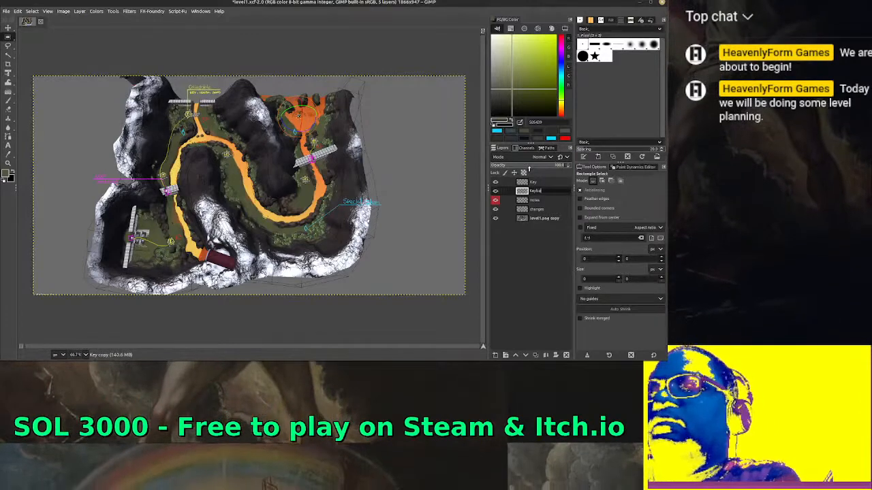
key(BackSpace)
key(BackSpace)
key(BackSpace)
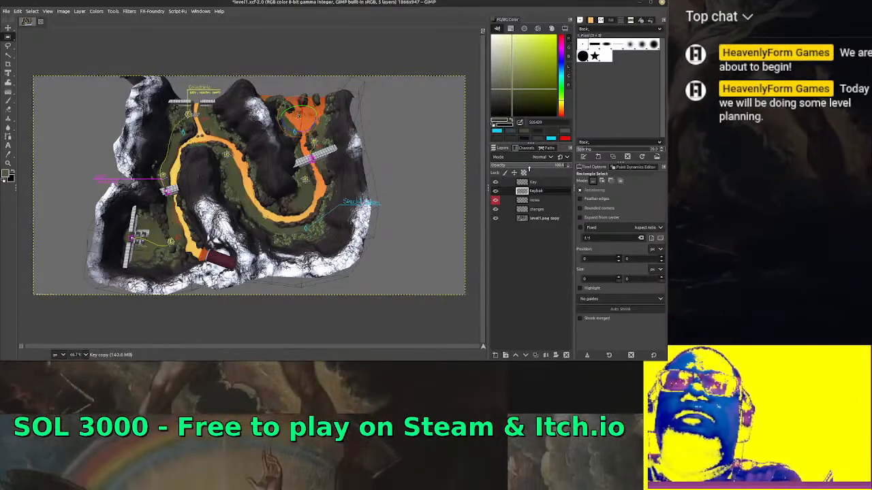
text(Box)
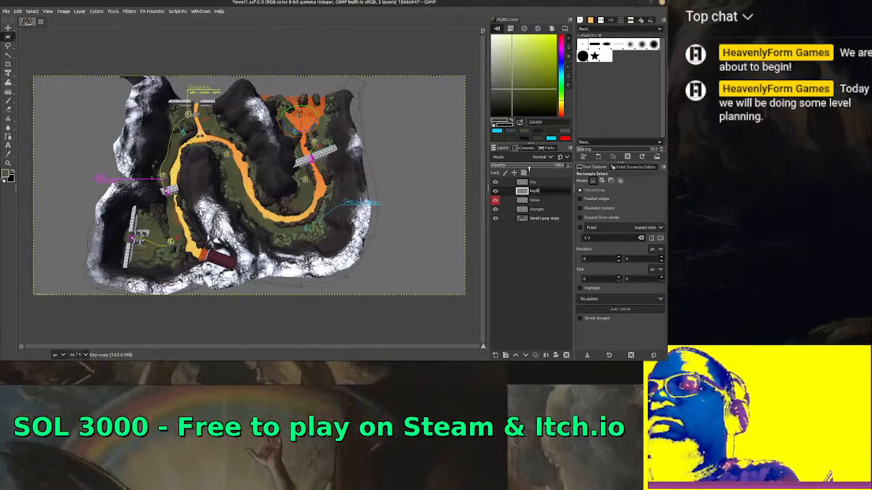
key(Return)
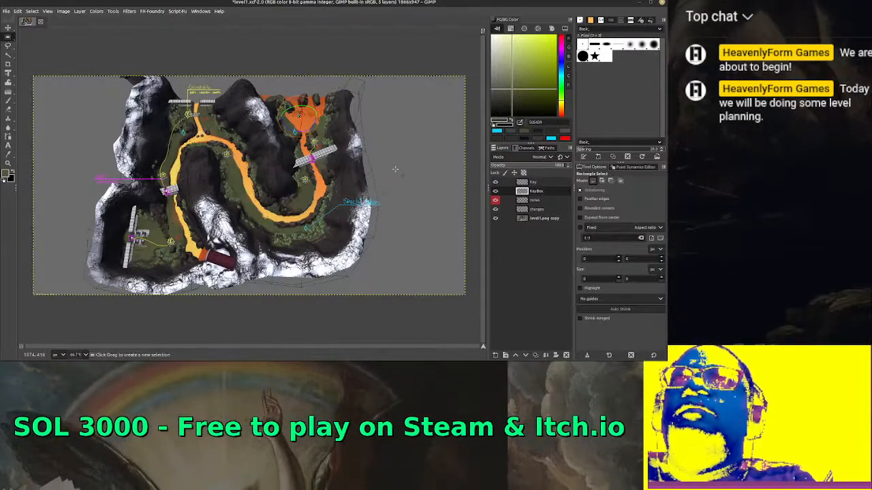
Select a rectangle about 296 px wide and 390 px high in the empty area right of the map for the key box
drag(391, 145, 460, 232)
drag(426, 202, 426, 137)
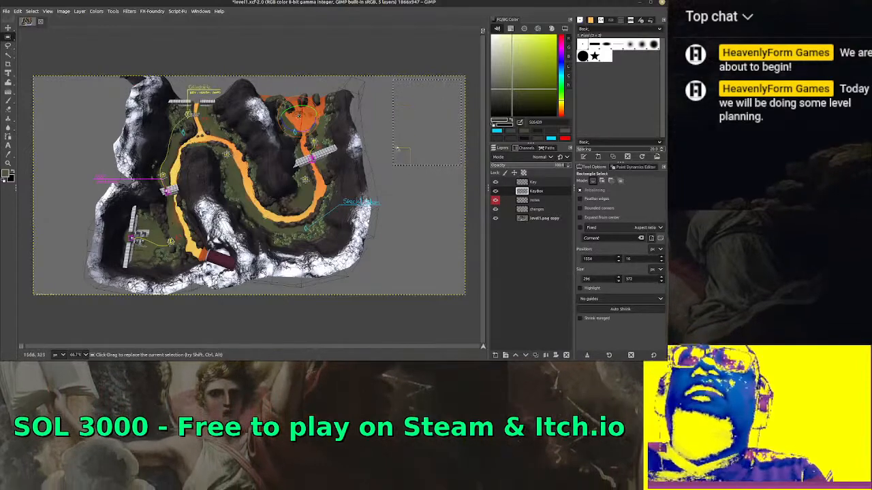
drag(420, 156, 412, 158)
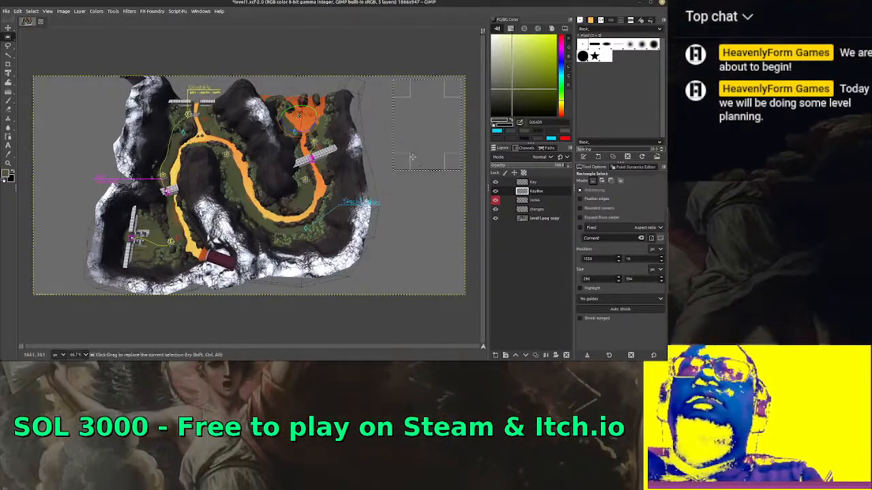
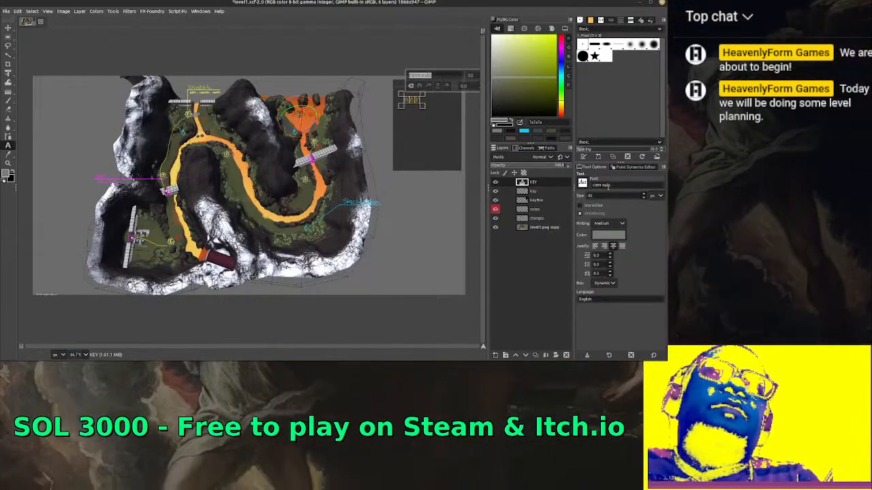
Change the KEY text's font to AnjaliOldLipi and move it into the key box's upper-left corner
click(583, 183)
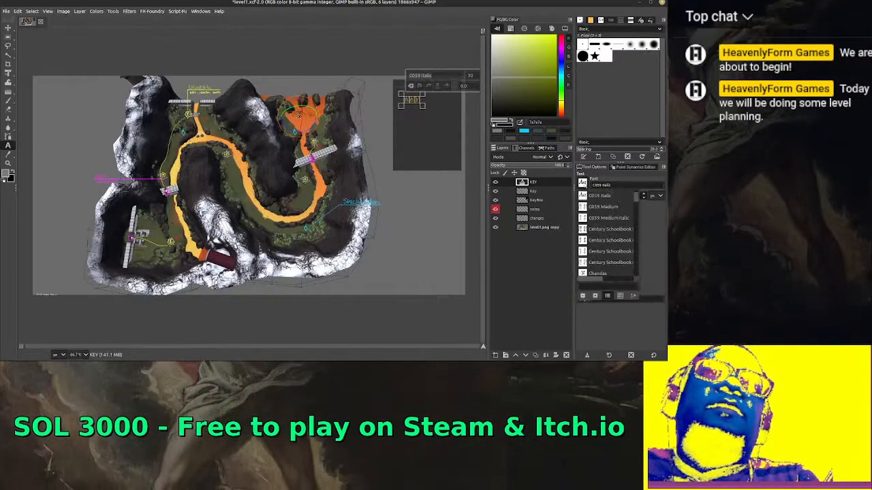
click(614, 206)
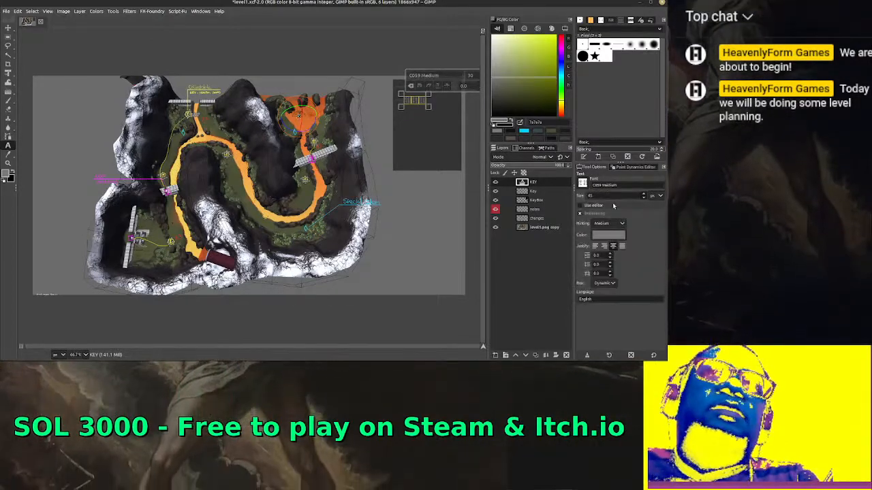
click(583, 184)
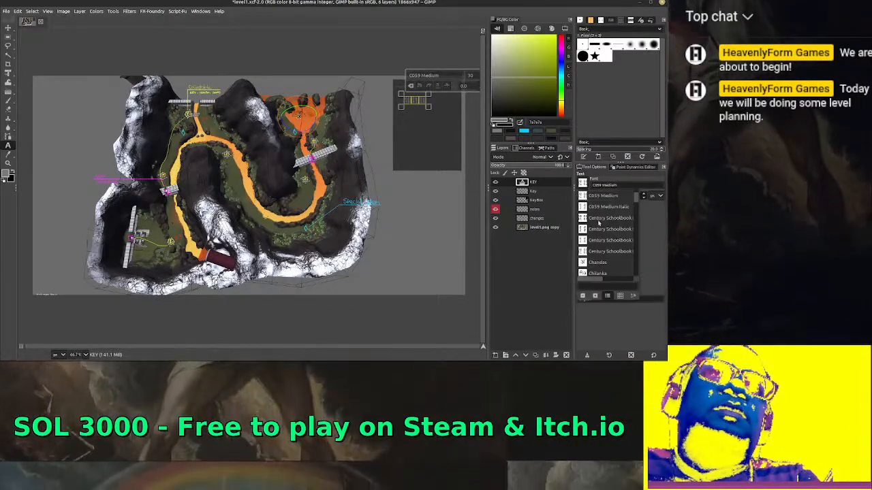
scroll(617, 225, up, 10)
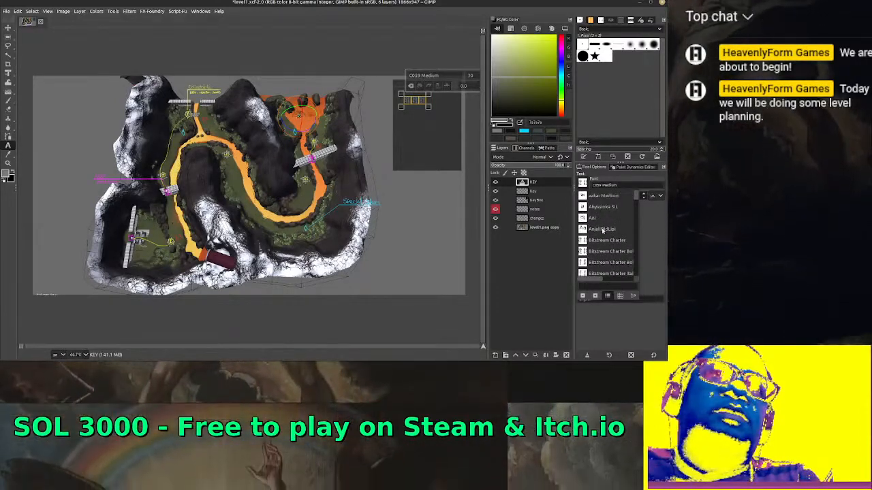
click(602, 228)
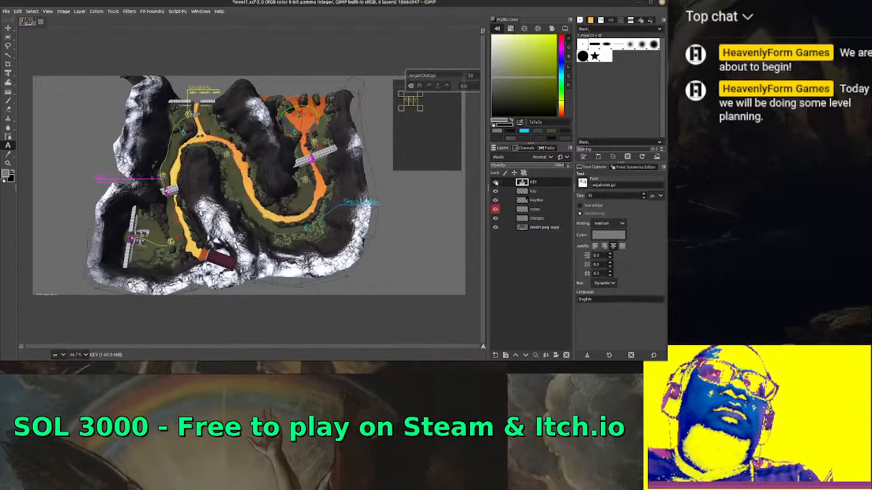
click(8, 27)
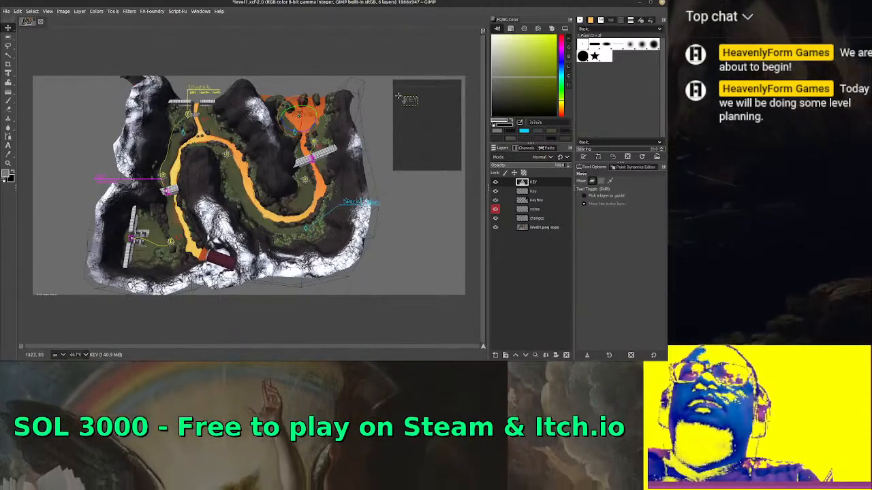
drag(407, 88, 401, 71)
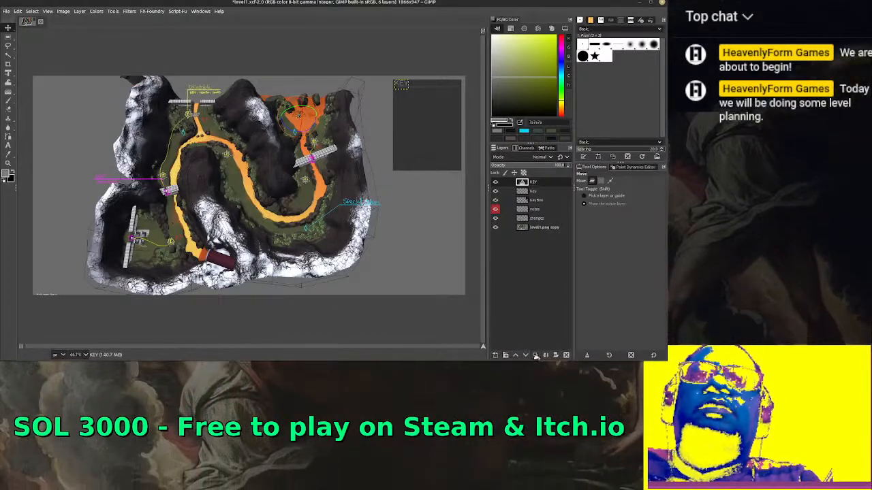
Duplicate the KEY text layer, merge the original down into the Key layer, and merge that into KeyBox
click(539, 193)
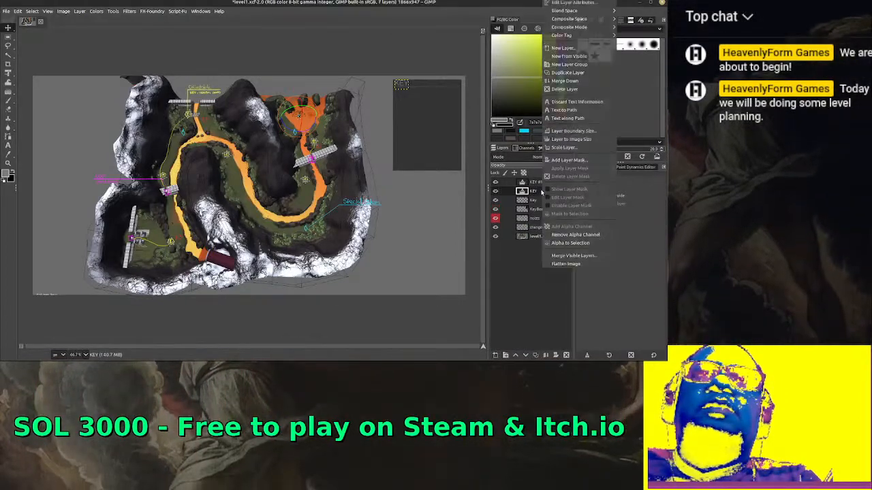
right_click(540, 194)
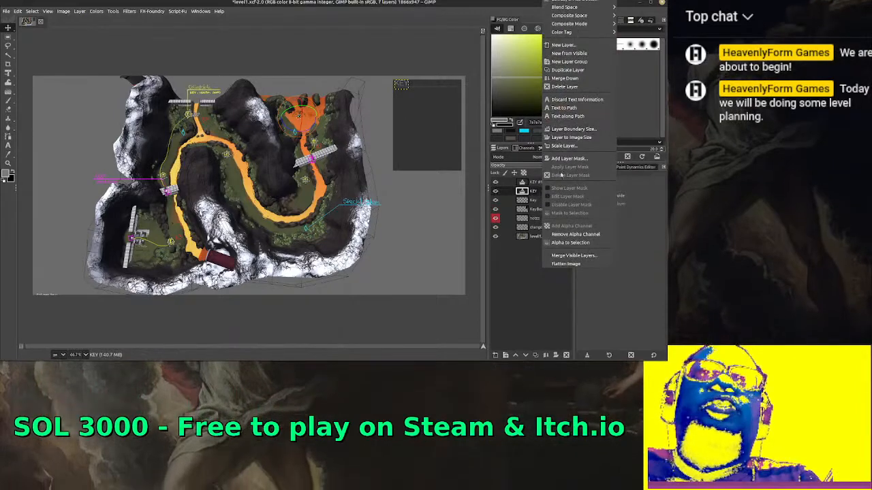
click(565, 78)
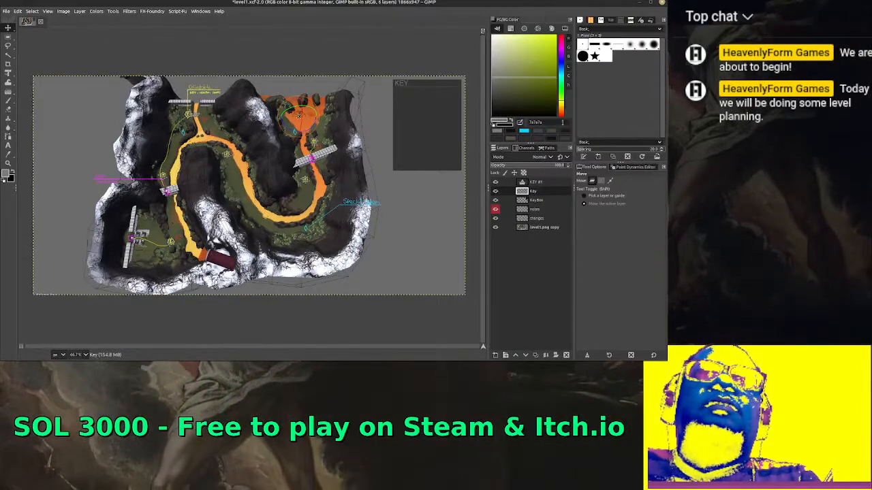
right_click(548, 189)
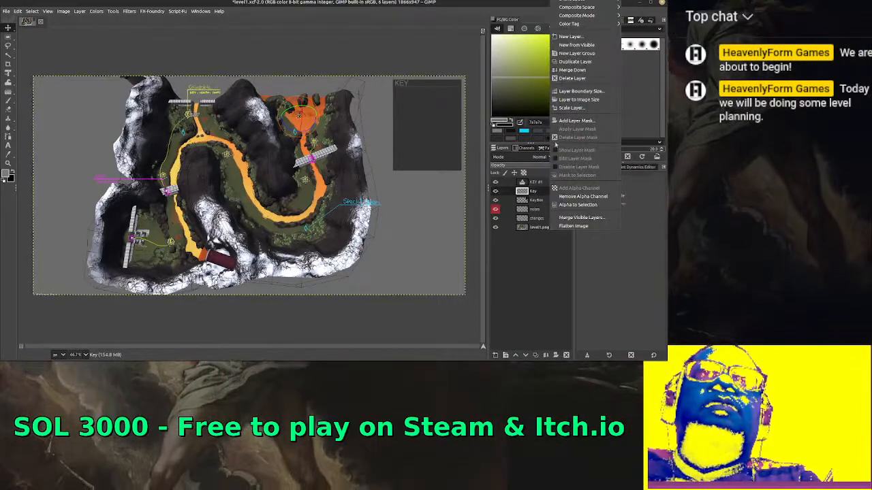
click(572, 69)
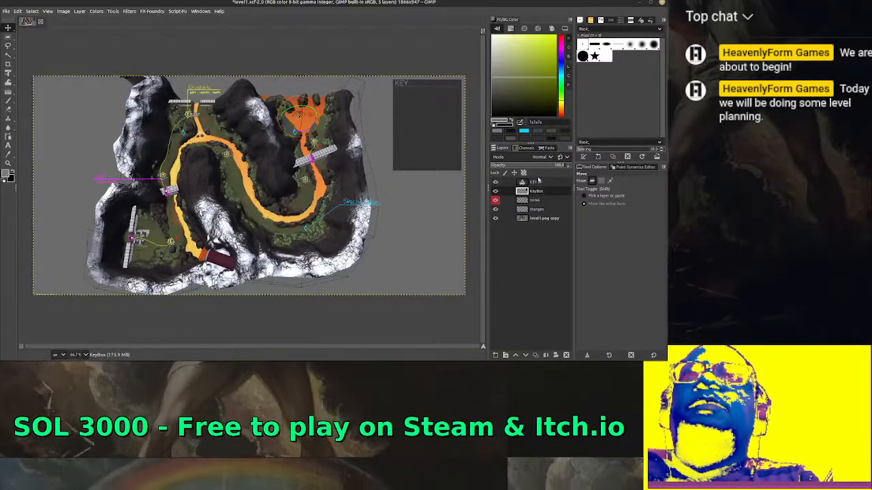
Move the duplicated KEY text just below the heading and recolor it light grey
click(535, 183)
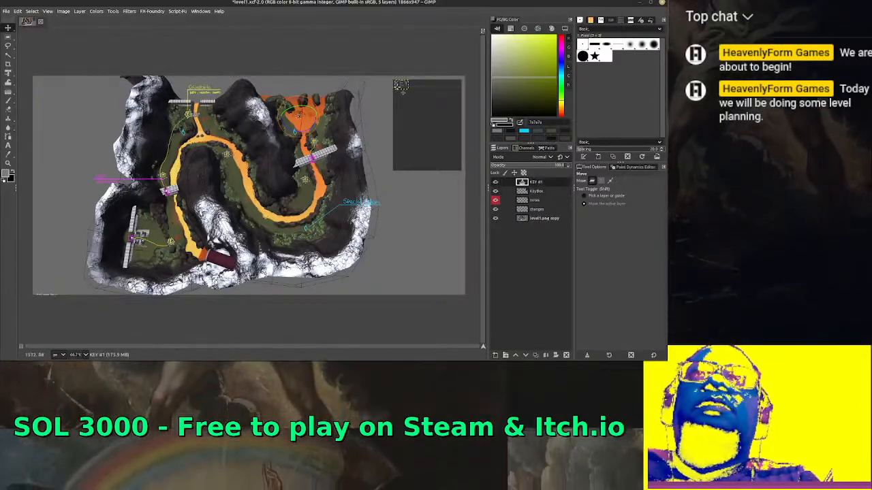
drag(402, 89, 403, 93)
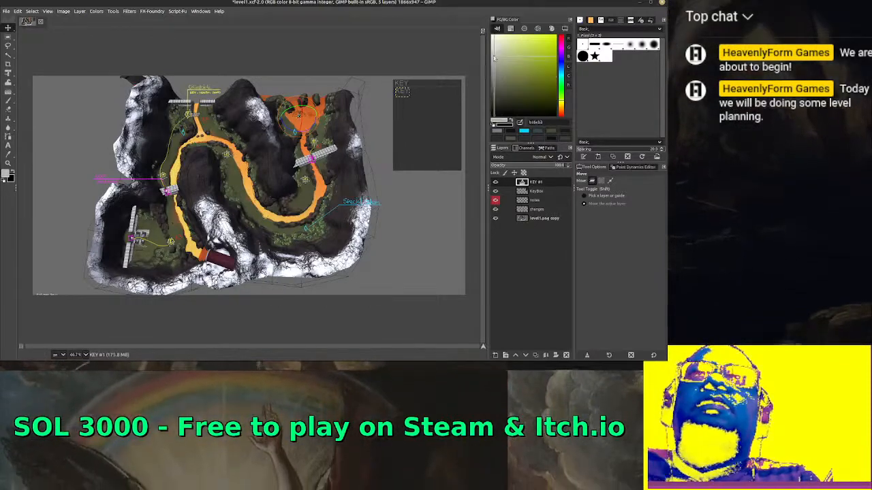
click(495, 65)
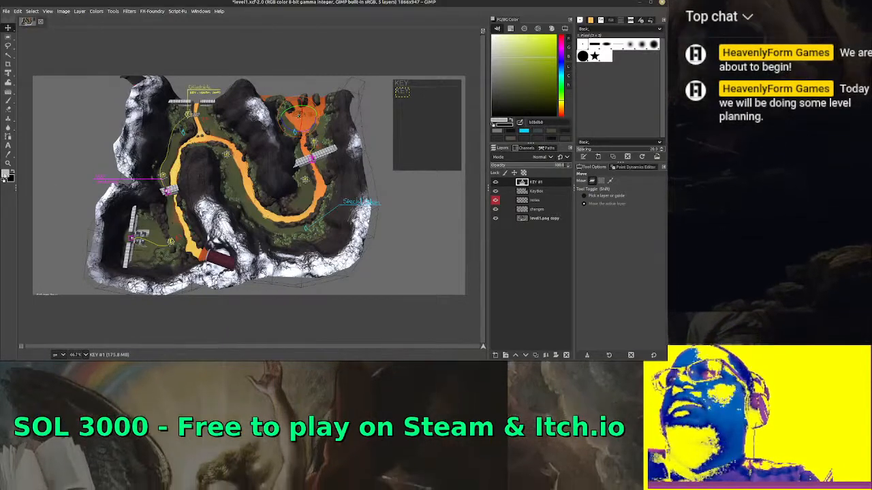
drag(491, 64, 521, 182)
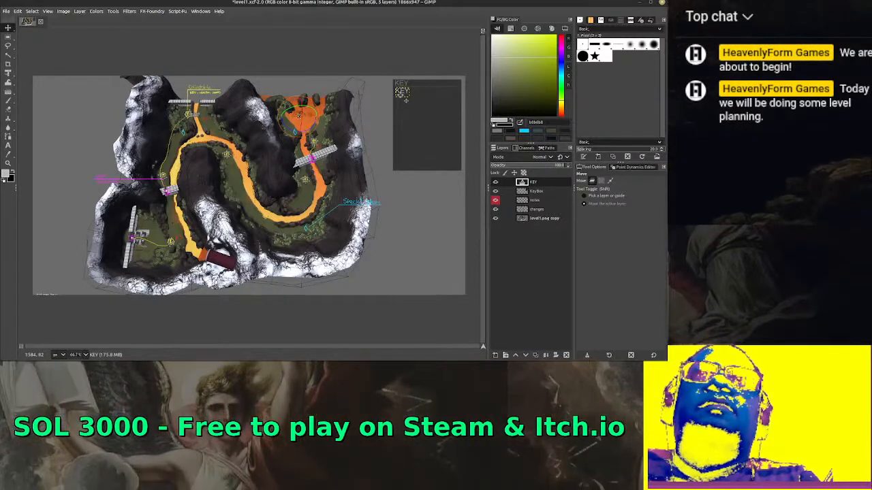
drag(402, 95, 403, 98)
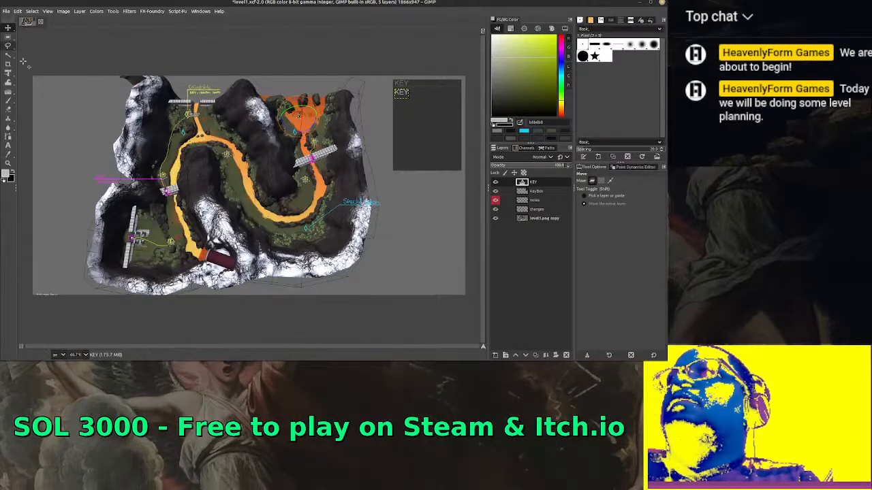
Try to set the duplicated KEY text's size to 30 px
click(8, 145)
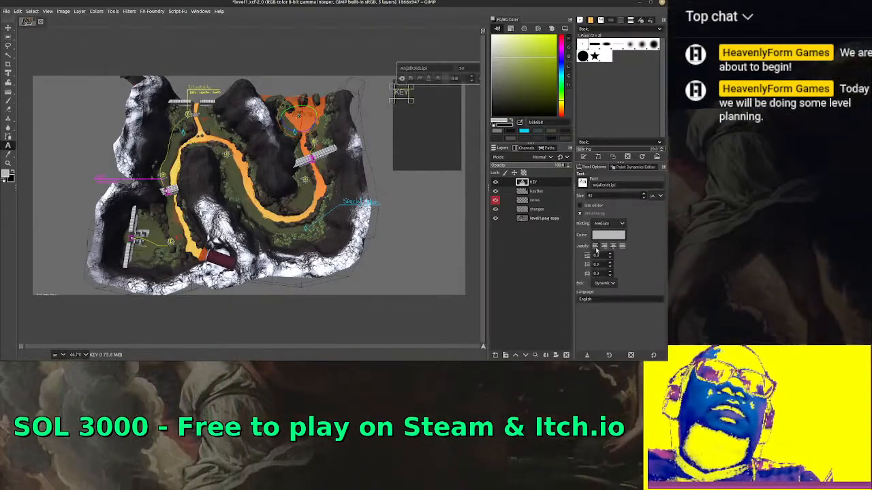
key(ctrl+a)
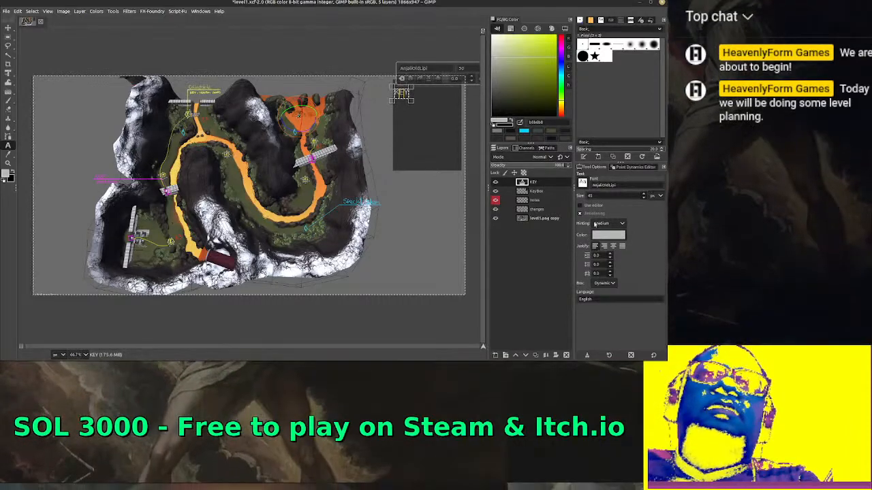
drag(596, 196, 582, 196)
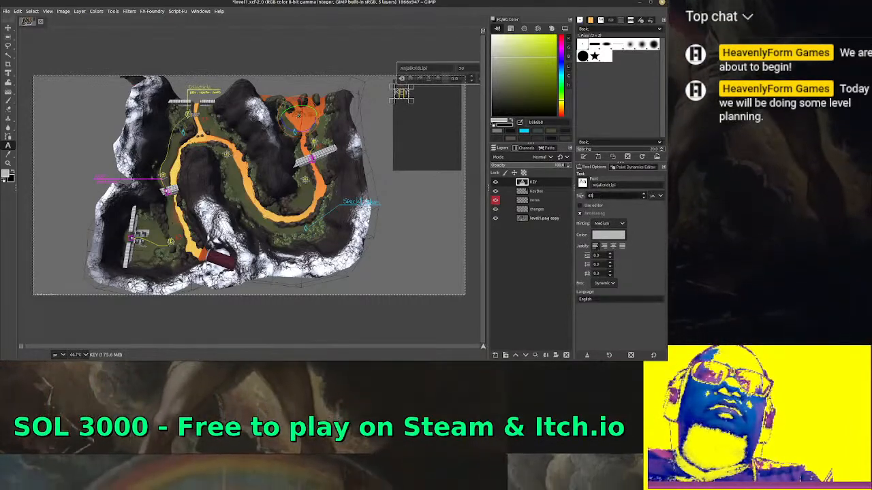
text(30)
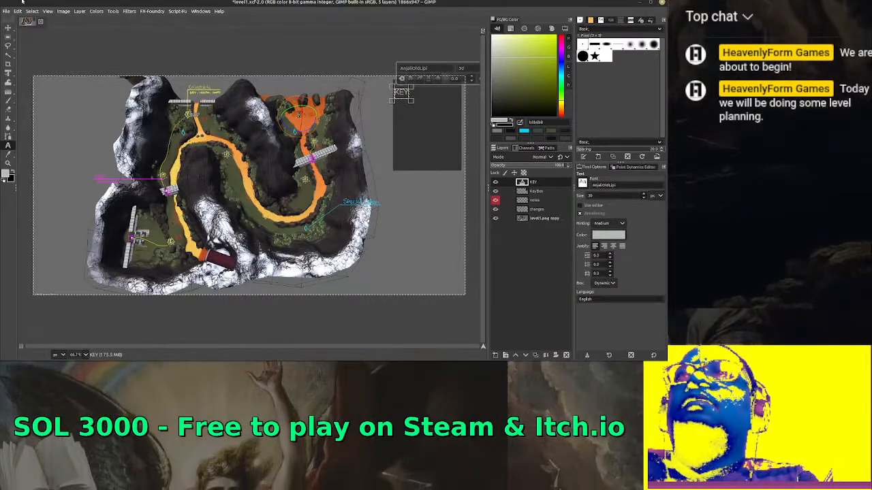
click(9, 27)
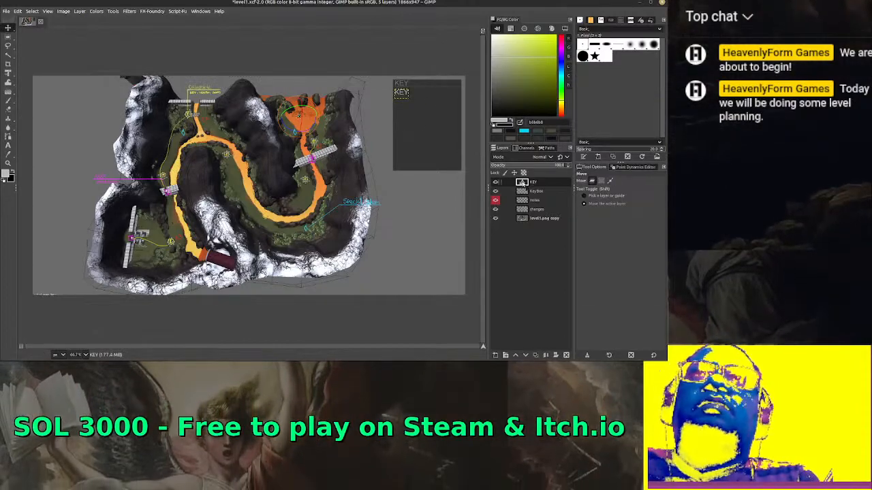
Reopen the duplicated KEY text for editing and reduce its font size to 20
key(t)
click(401, 92)
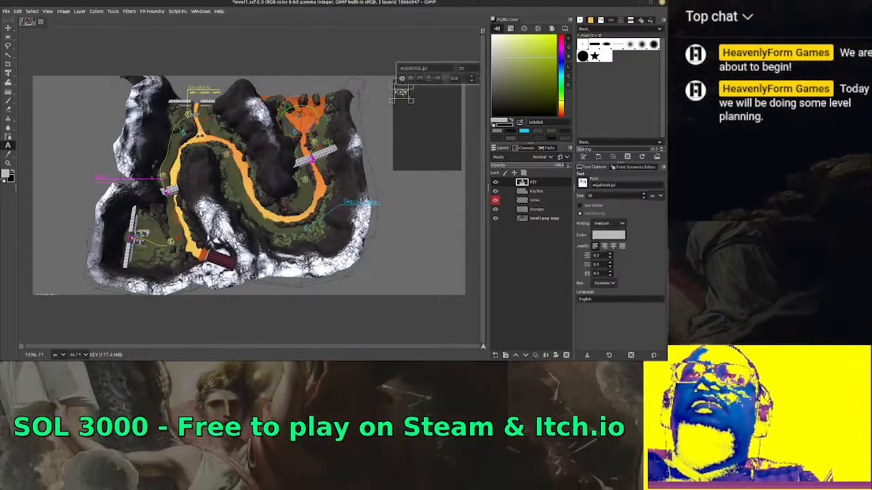
double_click(459, 67)
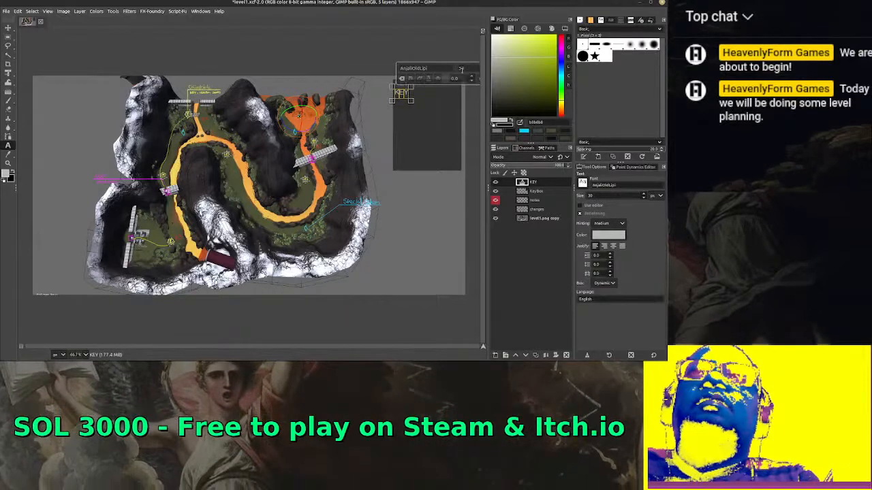
text(20)
key(Return)
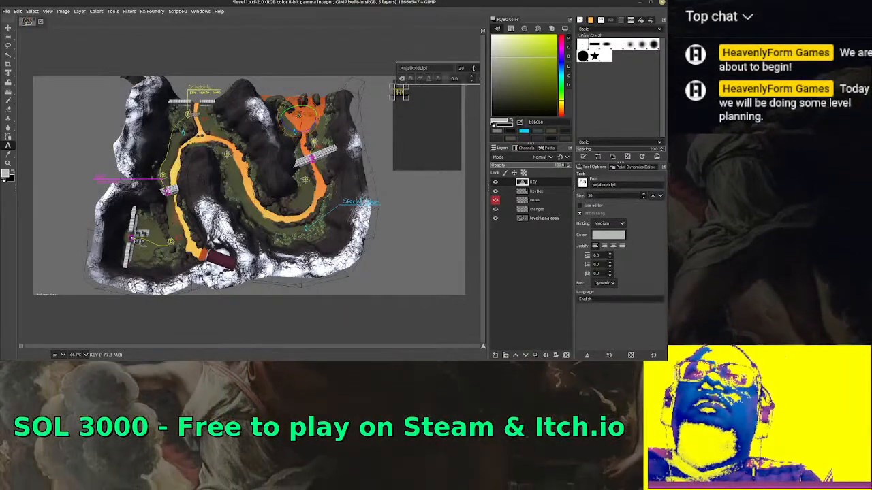
Move the small KEY text to the right within the key box, leaving room for a symbol beside it
click(9, 29)
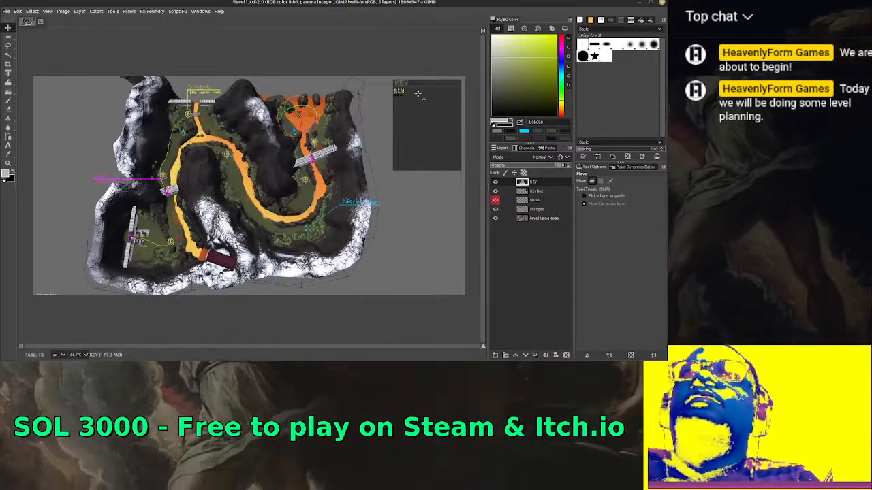
drag(404, 96, 405, 98)
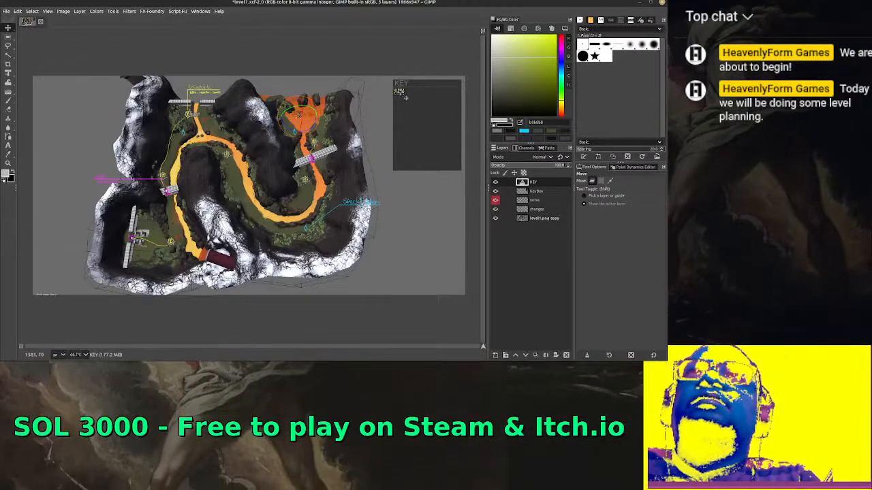
drag(405, 98, 424, 96)
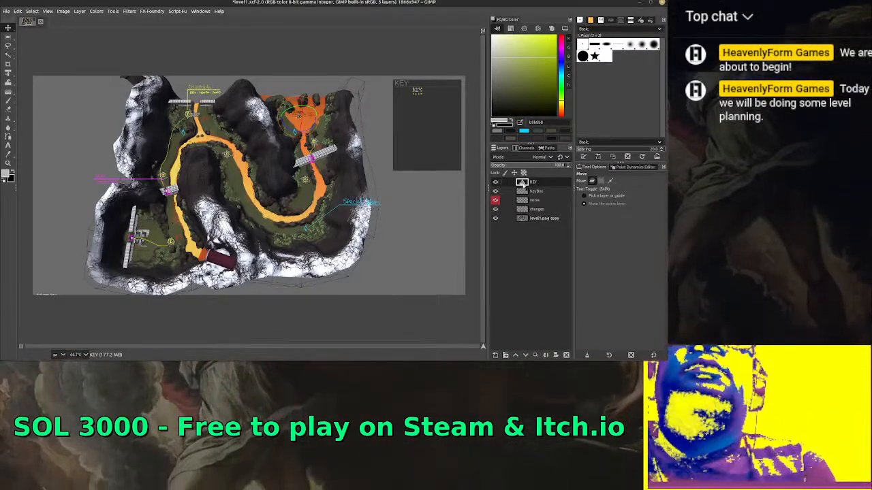
Replace the small KEY text with the label "Health And Ammunition"
key(t)
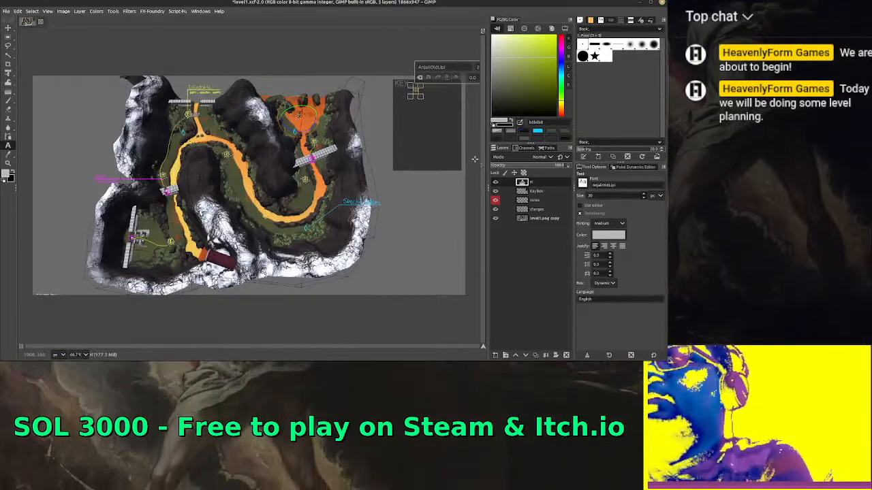
text(Health And)
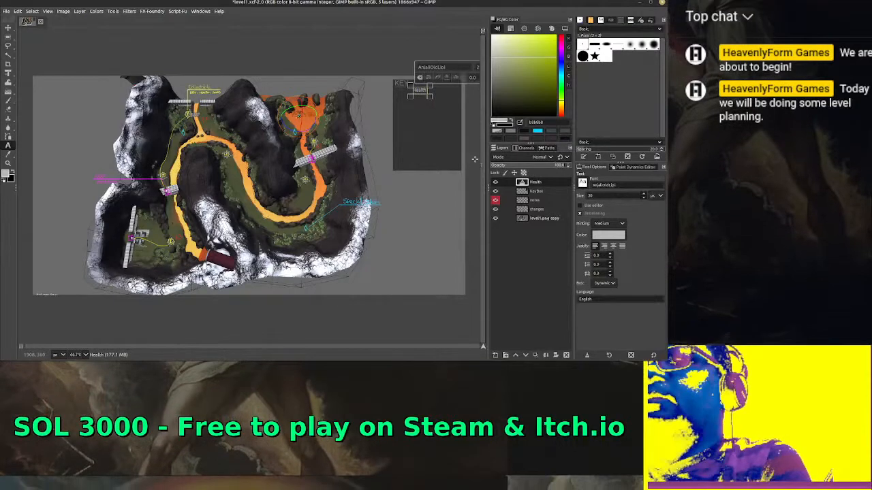
text( Ammo)
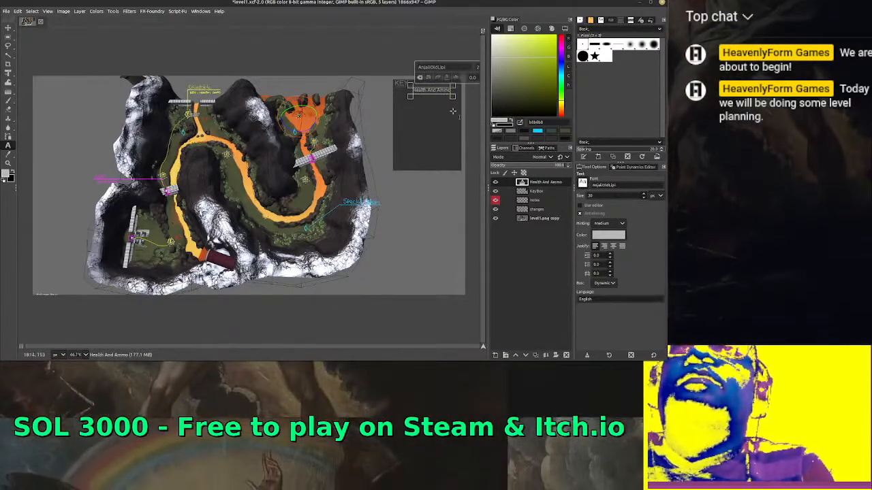
key(BackSpace)
text(unition)
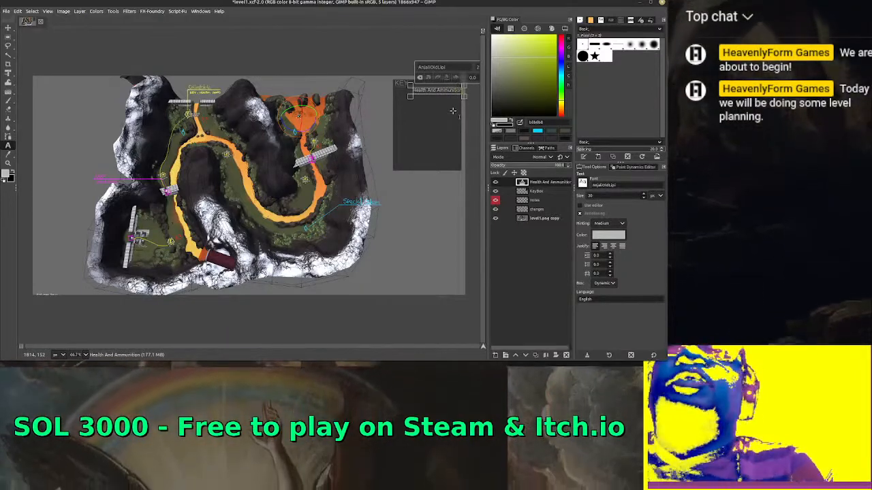
Finish editing the "Health And Ammunition" label and nudge it slightly left so it fits inside the key box
key(Escape)
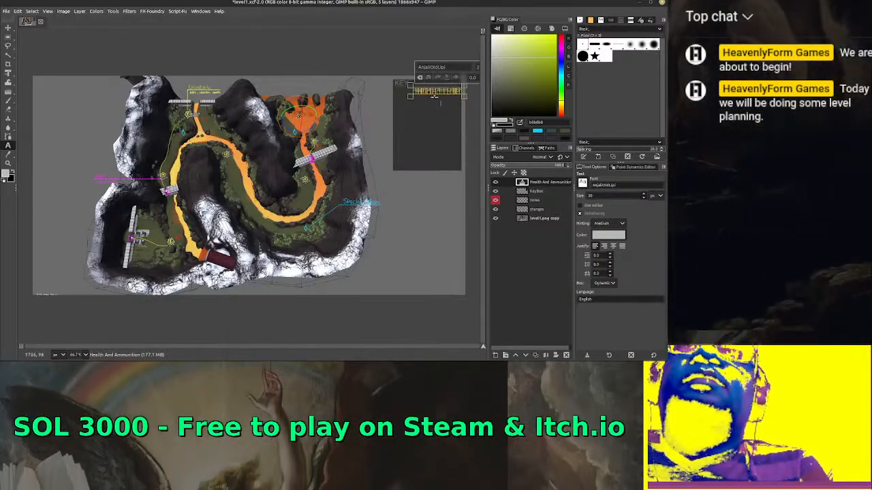
key(m)
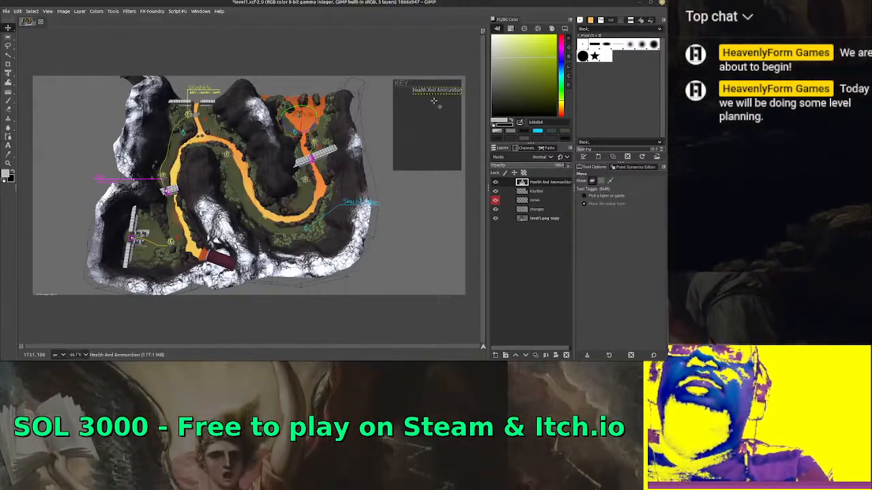
key(Left)
key(Left)
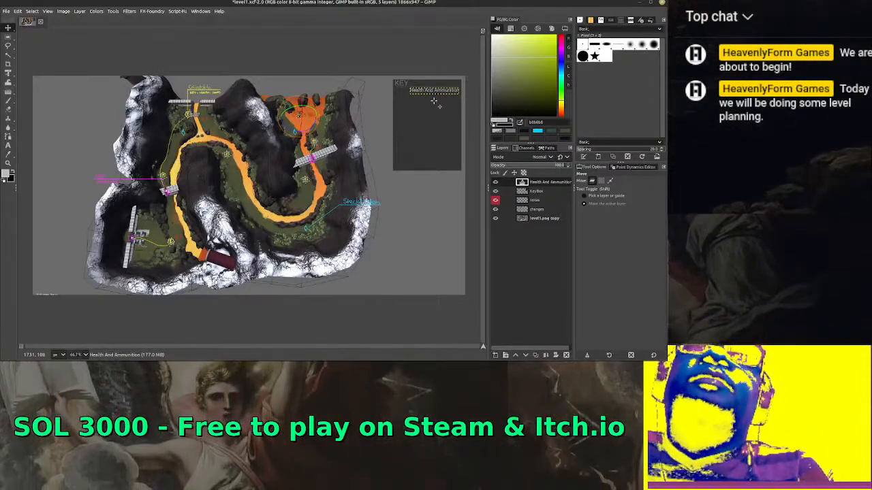
Create a layer group named "Key" and move the KeyBox and "Health And Ammunition" layers into it
click(538, 191)
key(Up)
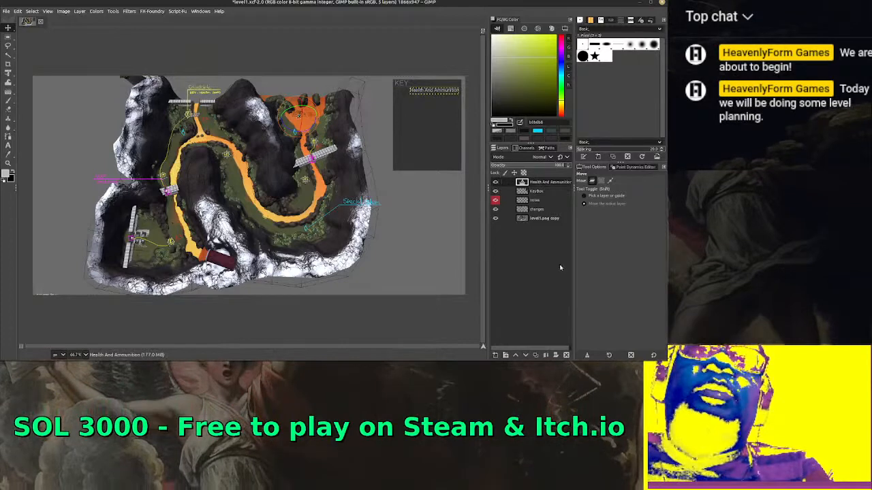
click(506, 356)
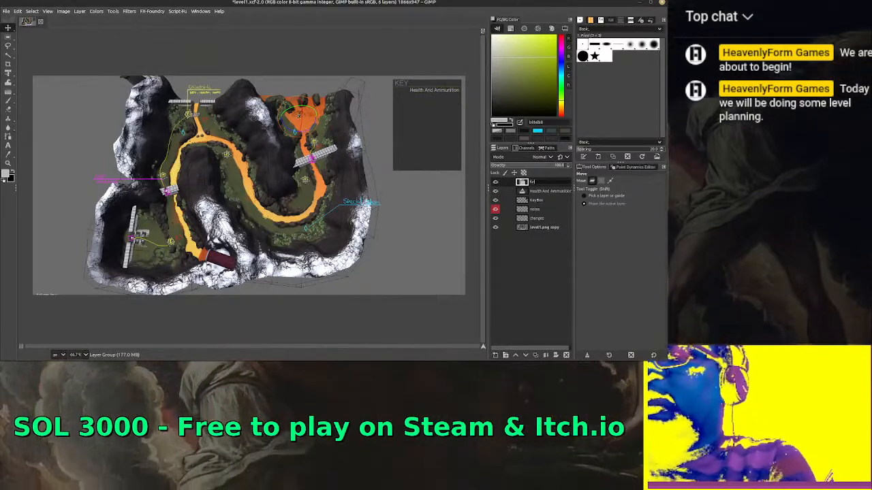
drag(535, 200, 544, 182)
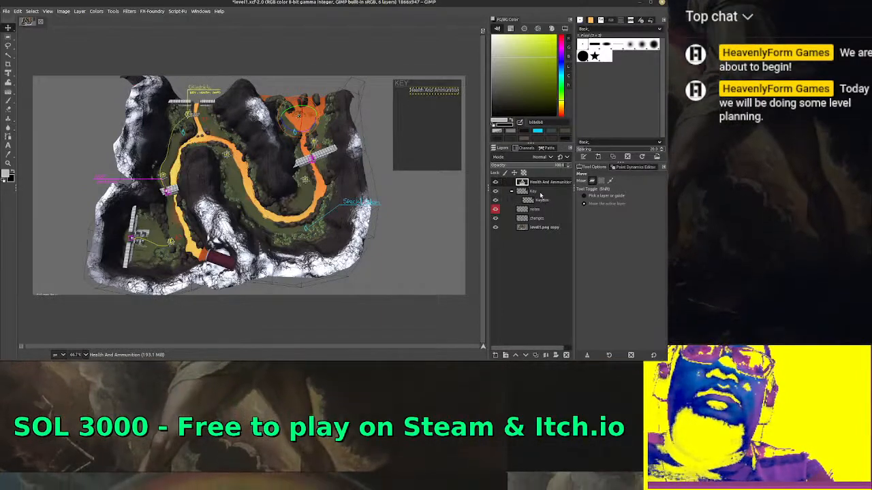
click(535, 192)
click(540, 201)
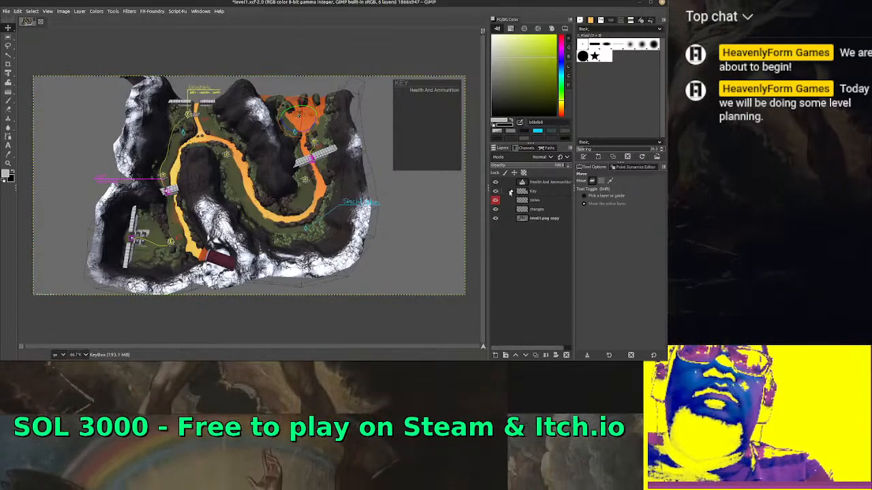
mouse_move(537, 201)
mouse_down()
mouse_move(545, 190)
mouse_move(519, 191)
mouse_up()
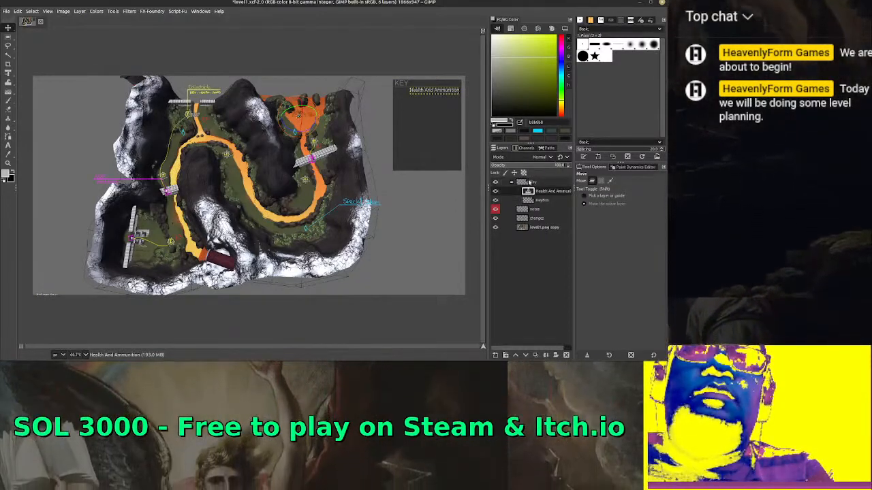
Give the Key layer group an orange color tag in its layer attributes
click(502, 184)
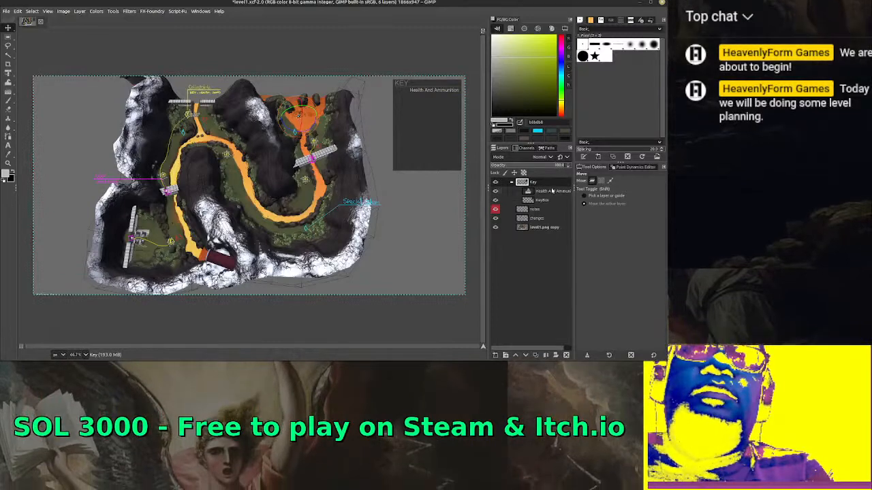
click(506, 183)
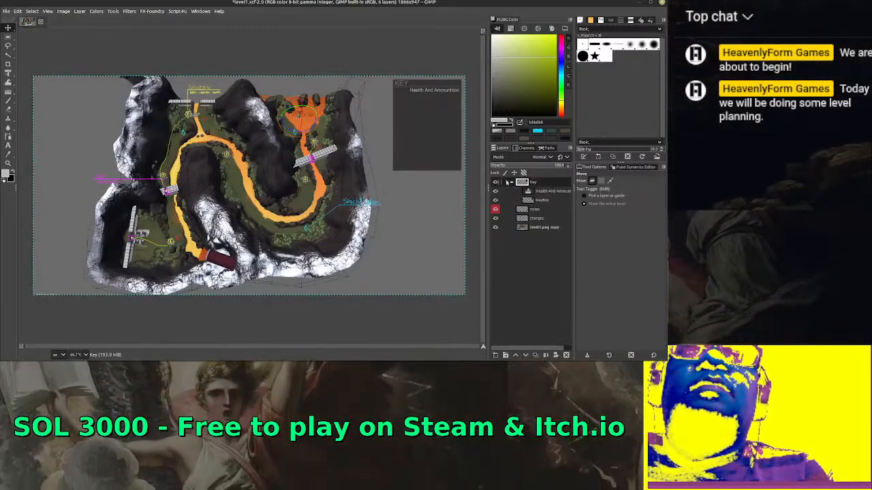
double_click(523, 183)
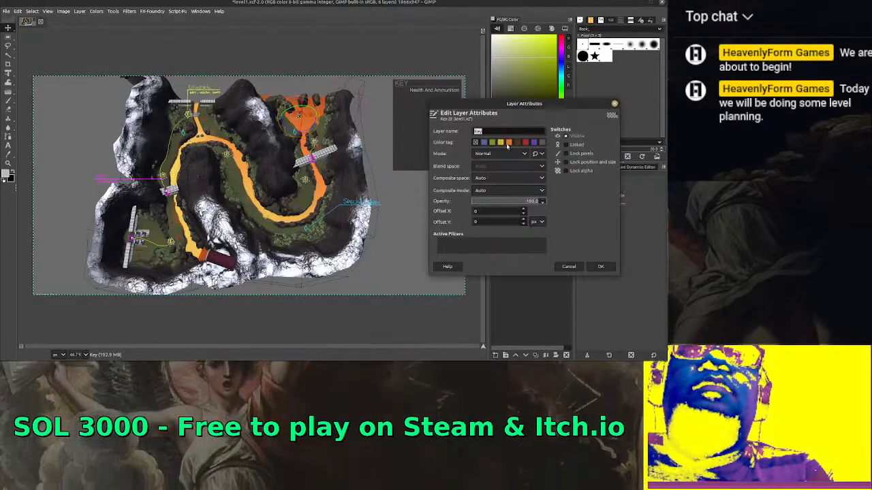
click(600, 266)
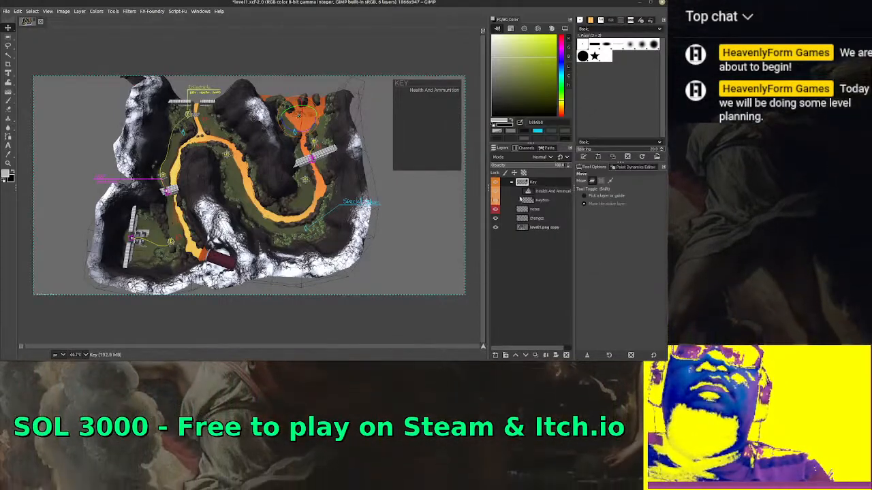
Collapse and re-expand the Key group, making the "Health And Ammunition" text layer inside it active
click(511, 183)
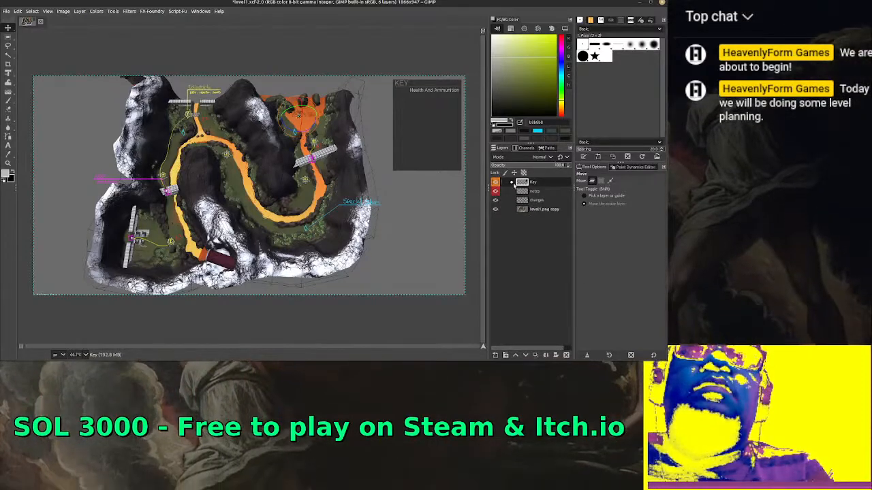
click(511, 182)
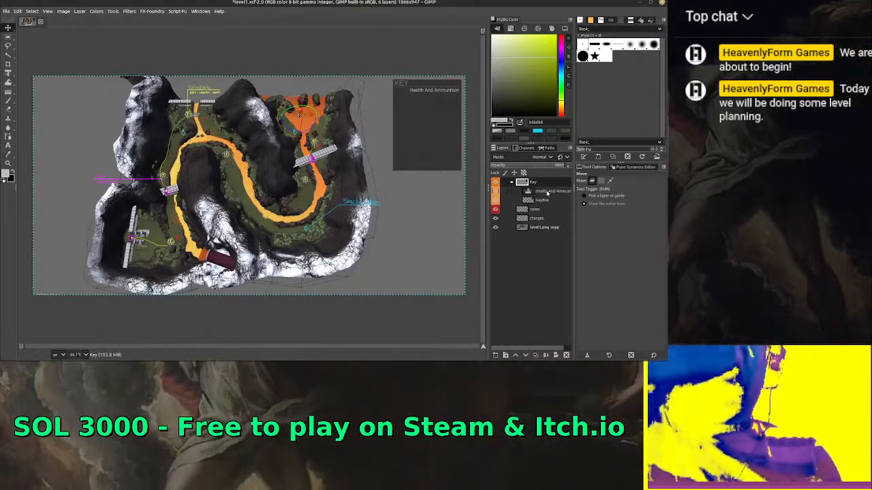
click(549, 192)
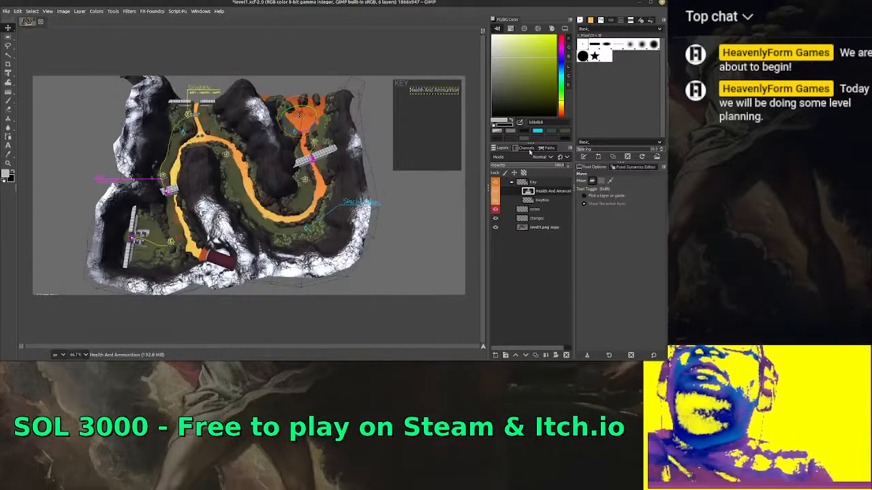